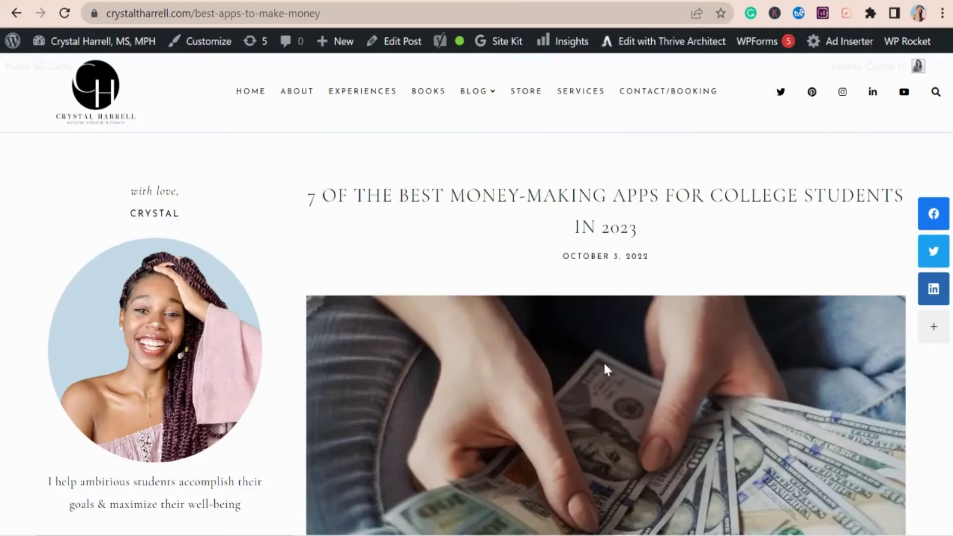
# - Look through the published blog post on money-making apps for college students, including its introduction and related blog posts
pyautogui.scroll(-3, 604, 366)
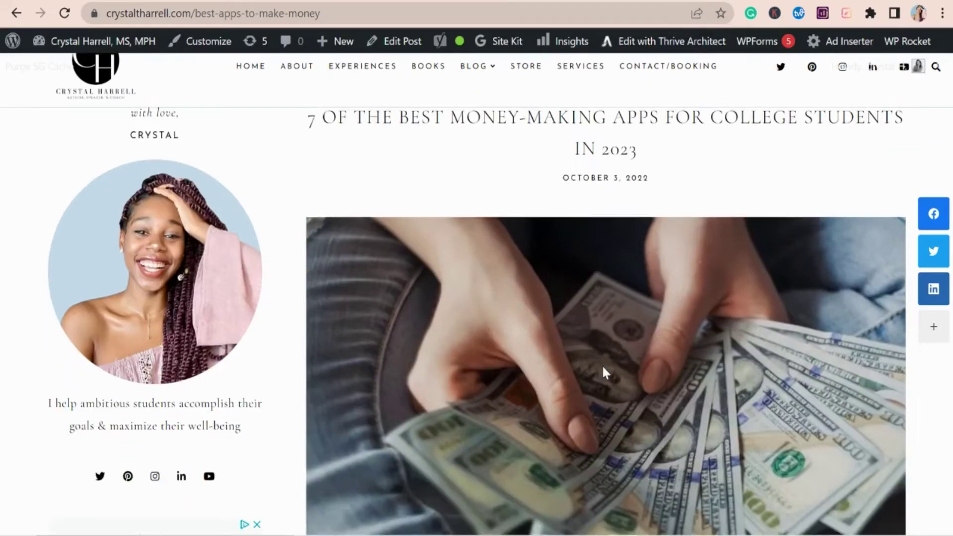
pyautogui.scroll(3, 605, 364)
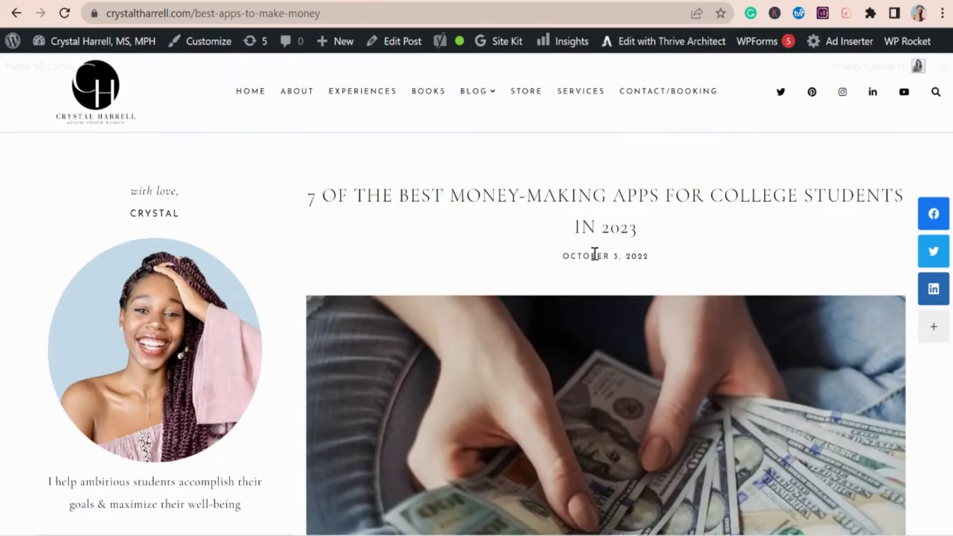
pyautogui.scroll(-12, 593, 256)
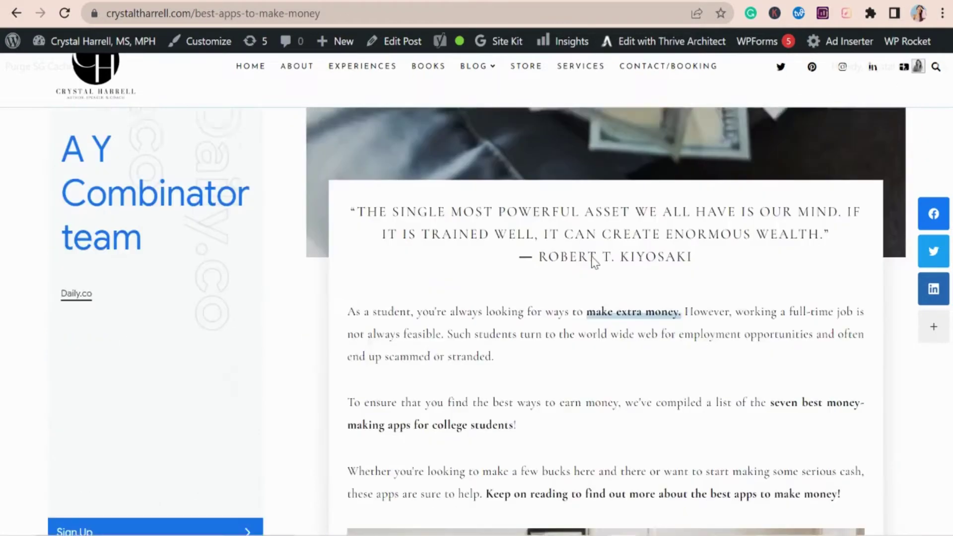
pyautogui.scroll(-15, 592, 257)
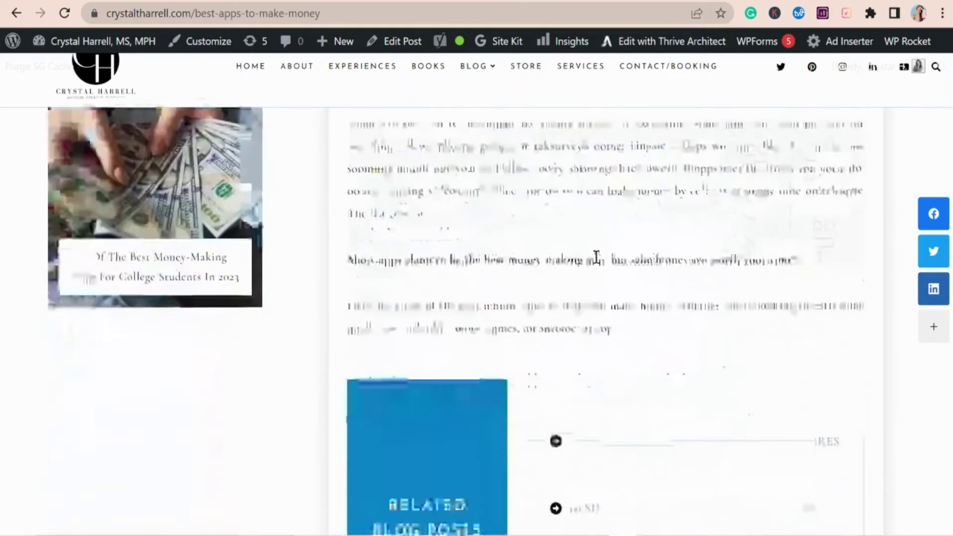
pyautogui.scroll(-15, 599, 263)
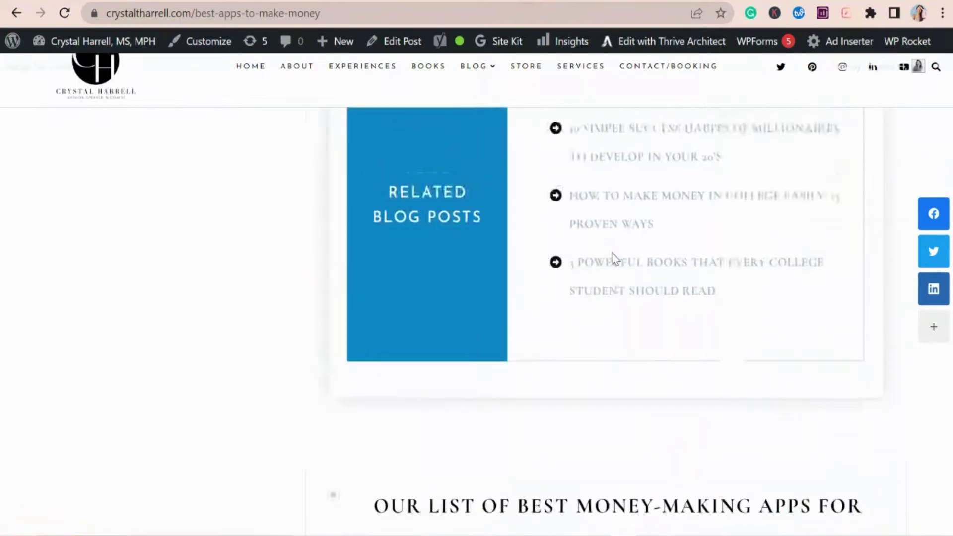
pyautogui.scroll(20, 613, 258)
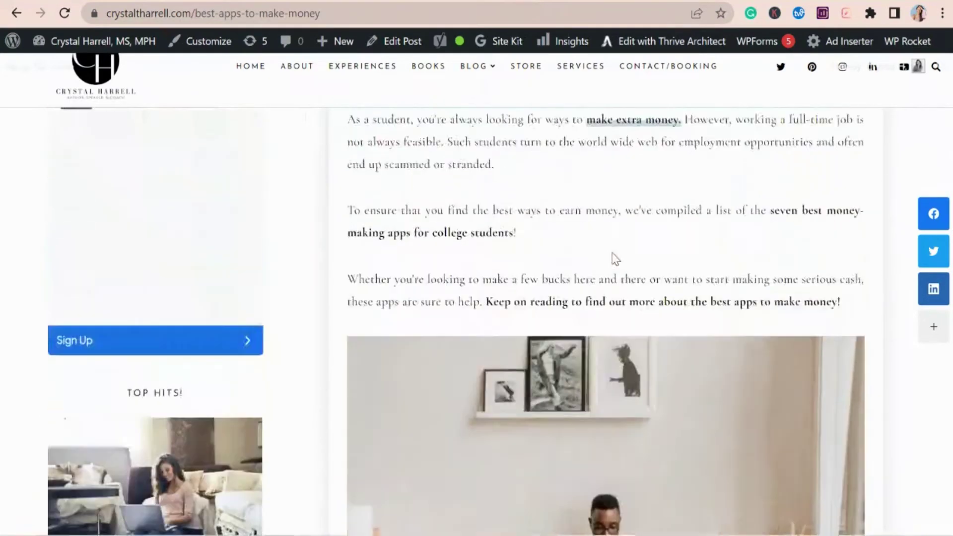
pyautogui.scroll(4, 614, 258)
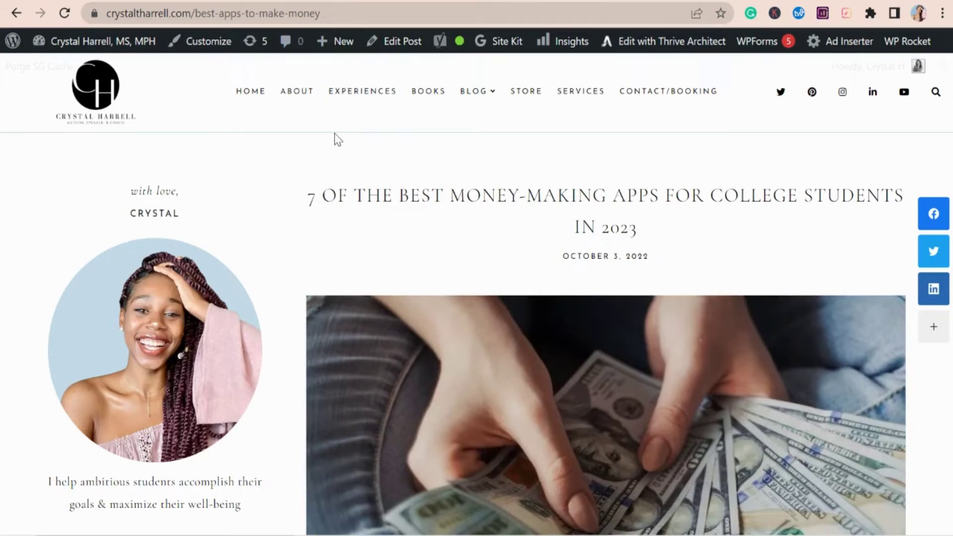
# - Copy the web address of the published best-apps-to-make-money blog post
pyautogui.click(283, 16)
pyautogui.rightClick(283, 15)
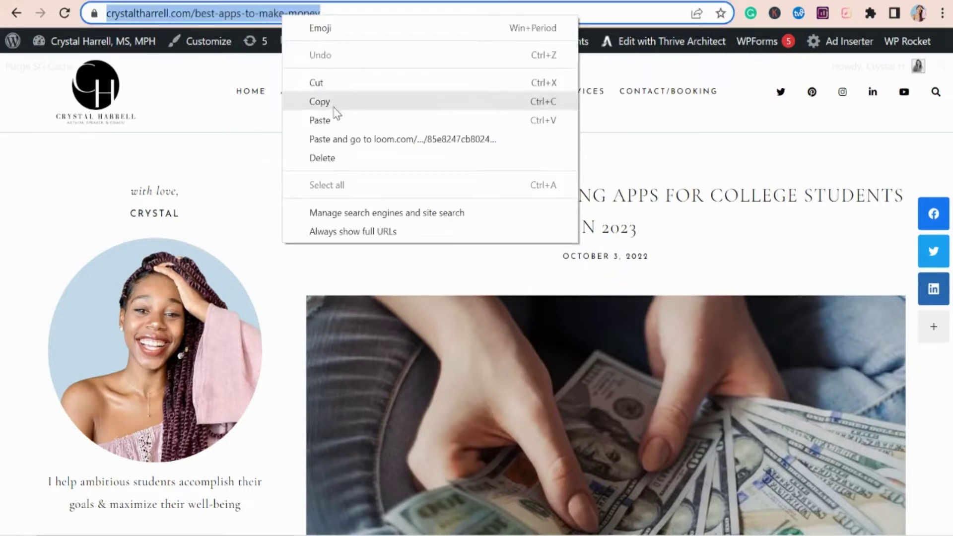
pyautogui.click(319, 101)
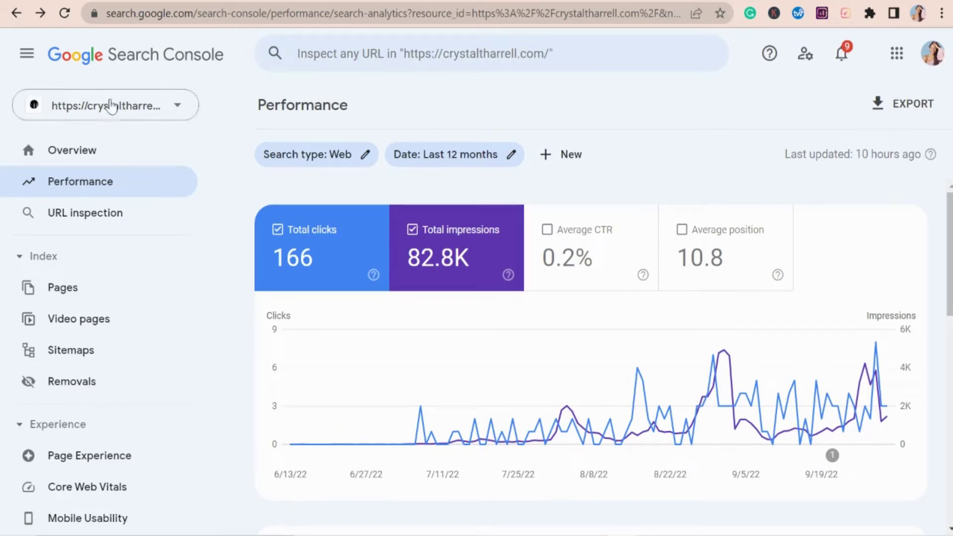
# - Inspect the copied best-apps-to-make-money URL in Google Search Console and request indexing for that page
pyautogui.moveTo(288, 392)
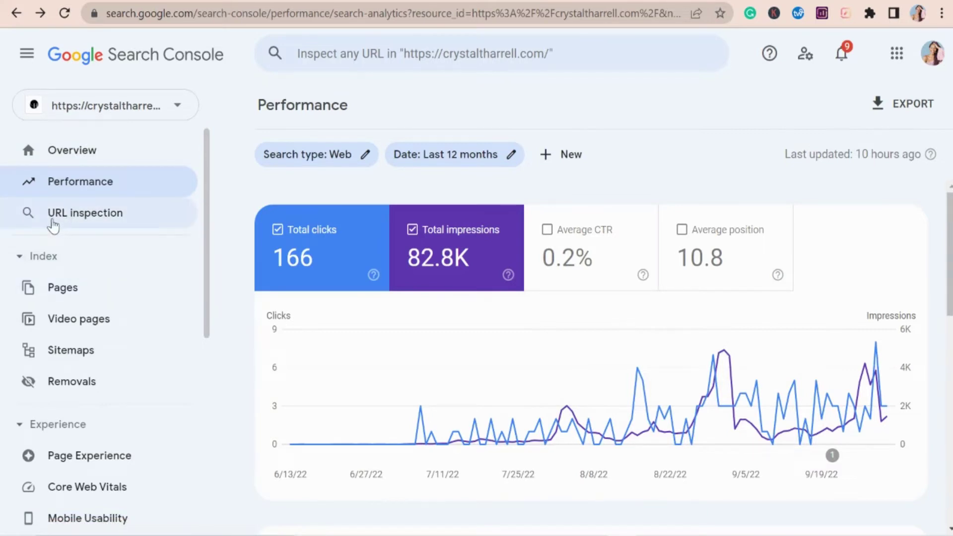
pyautogui.click(78, 218)
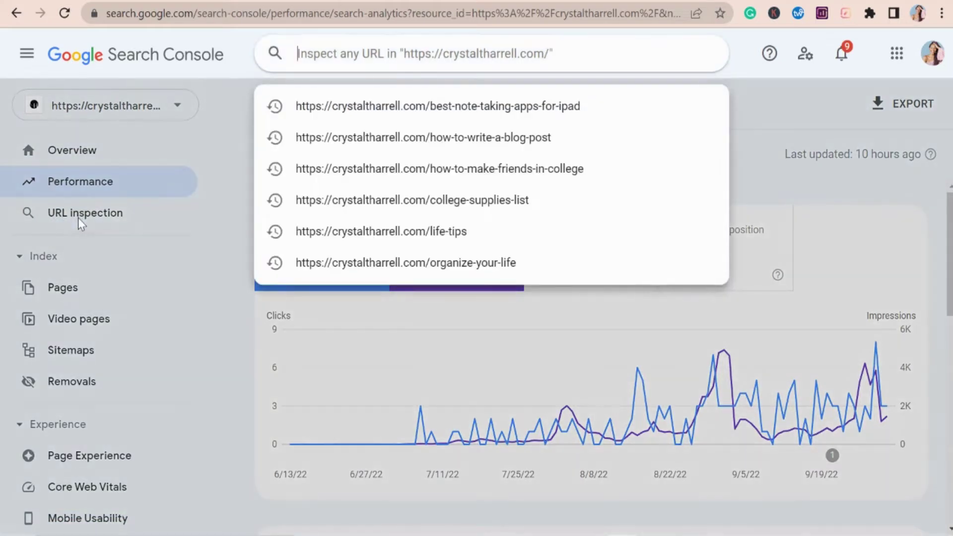
pyautogui.rightClick(351, 54)
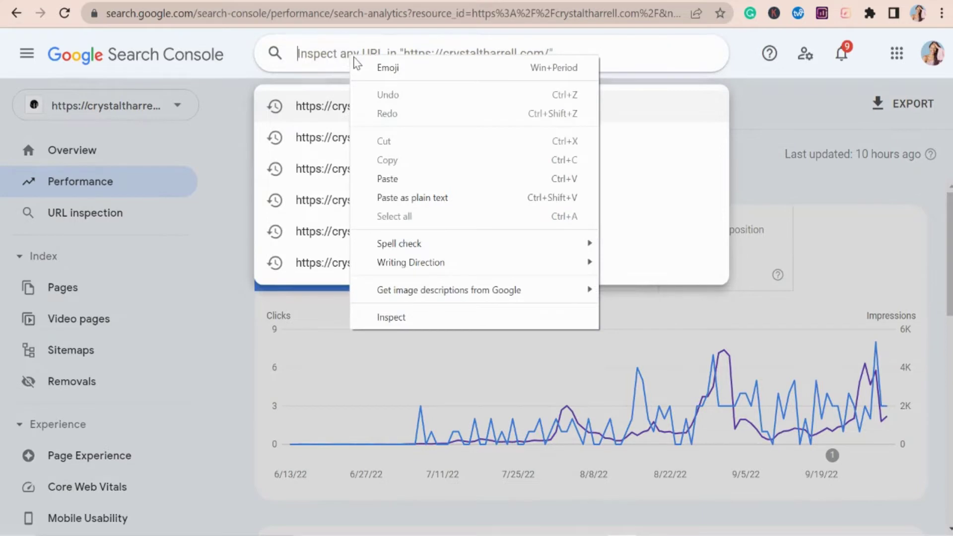
pyautogui.click(411, 185)
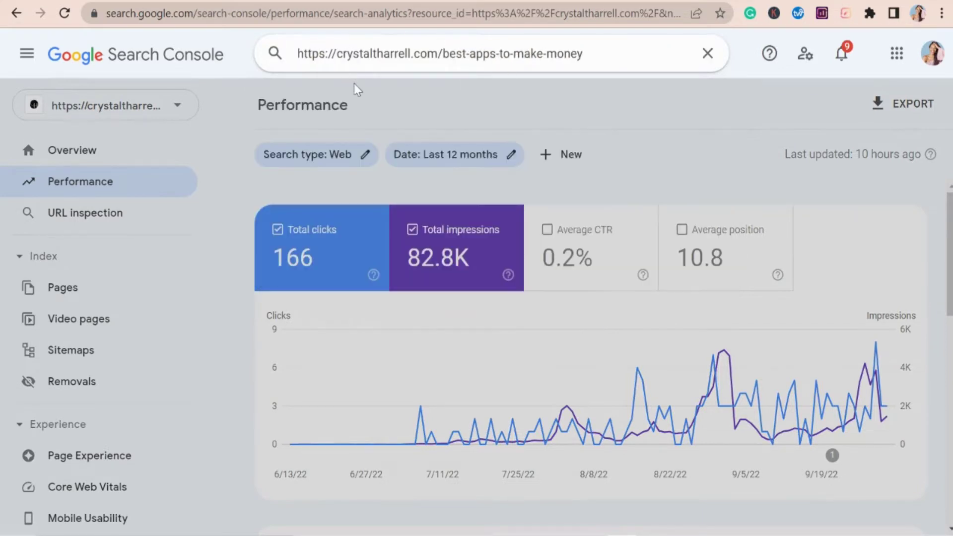
pyautogui.press('Return')
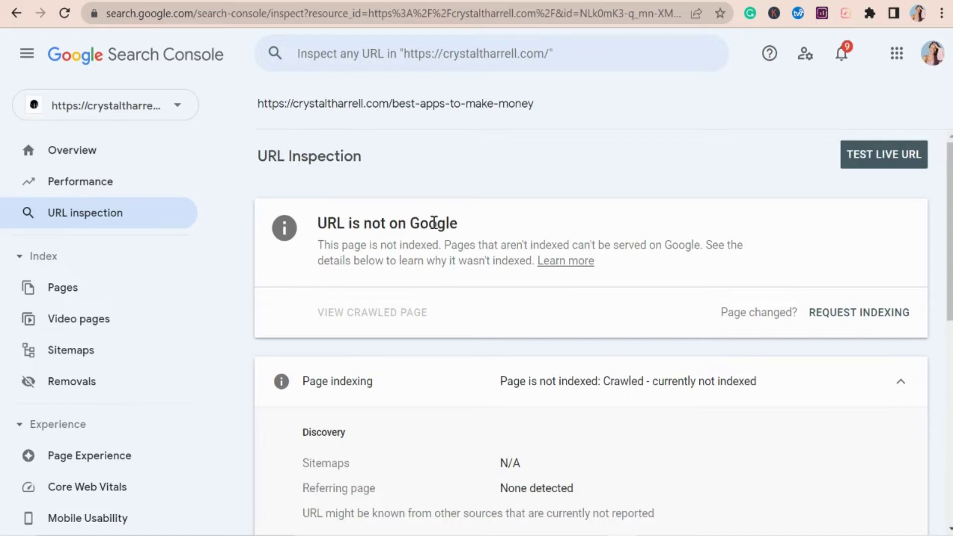
pyautogui.click(866, 322)
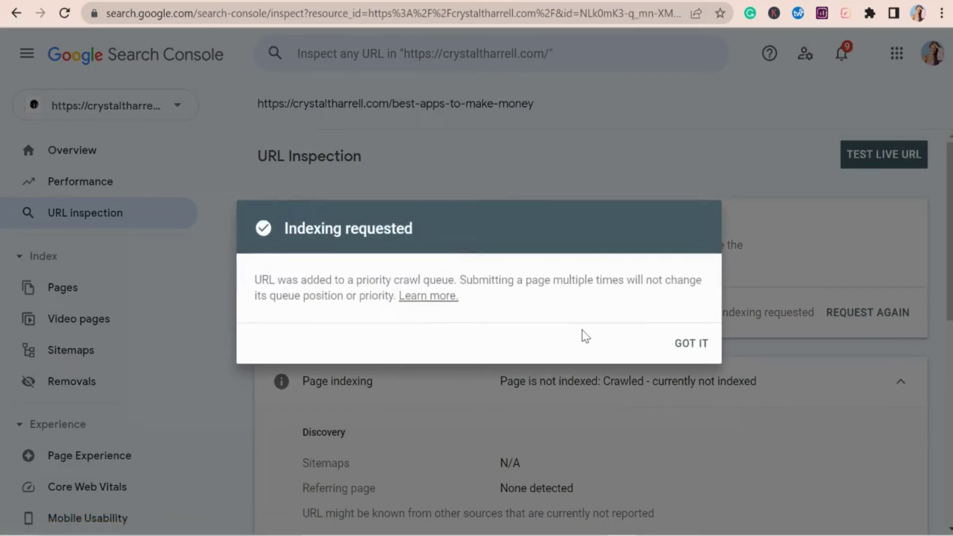
pyautogui.click(688, 353)
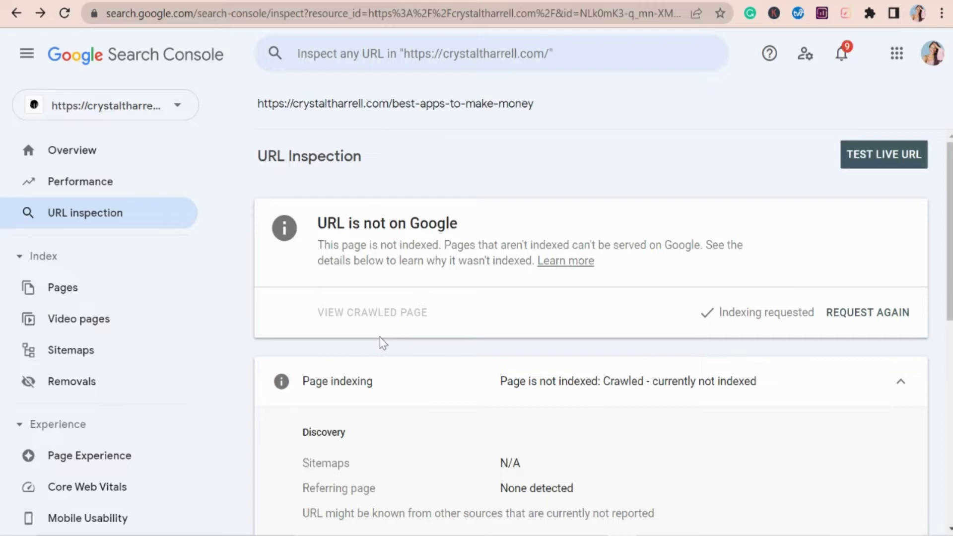
# - Inspect the recently used college-supplies-list URL and review its page indexing and enhancement details
pyautogui.click(454, 43)
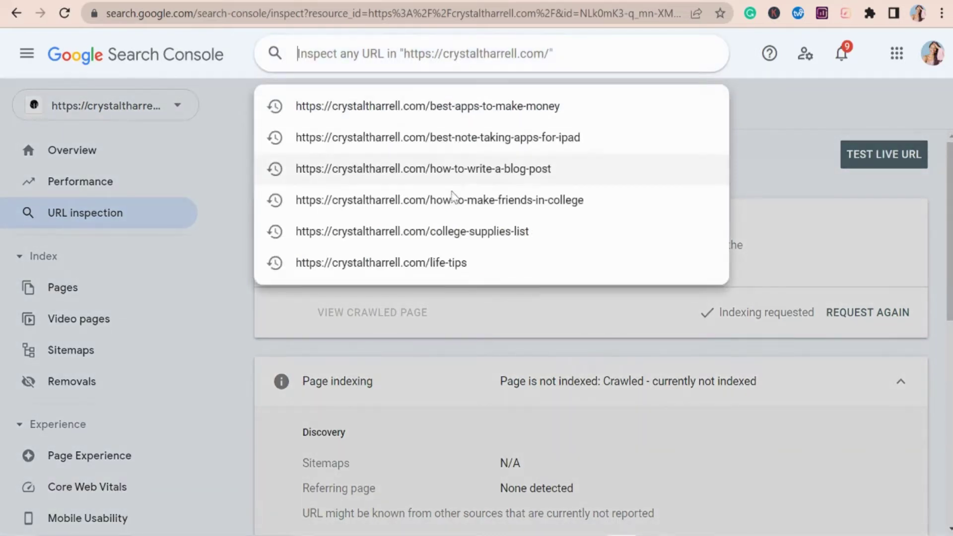
pyautogui.click(453, 232)
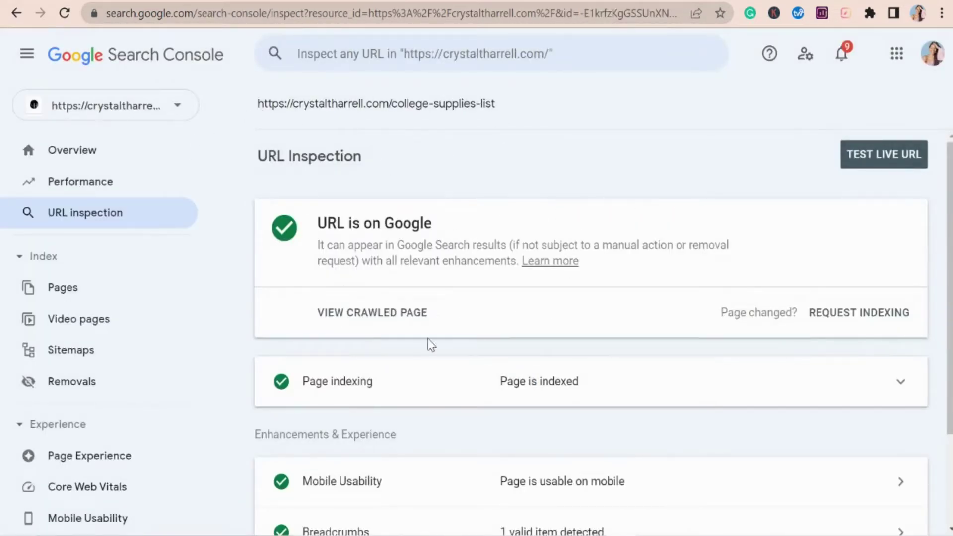
pyautogui.scroll(-2, 504, 332)
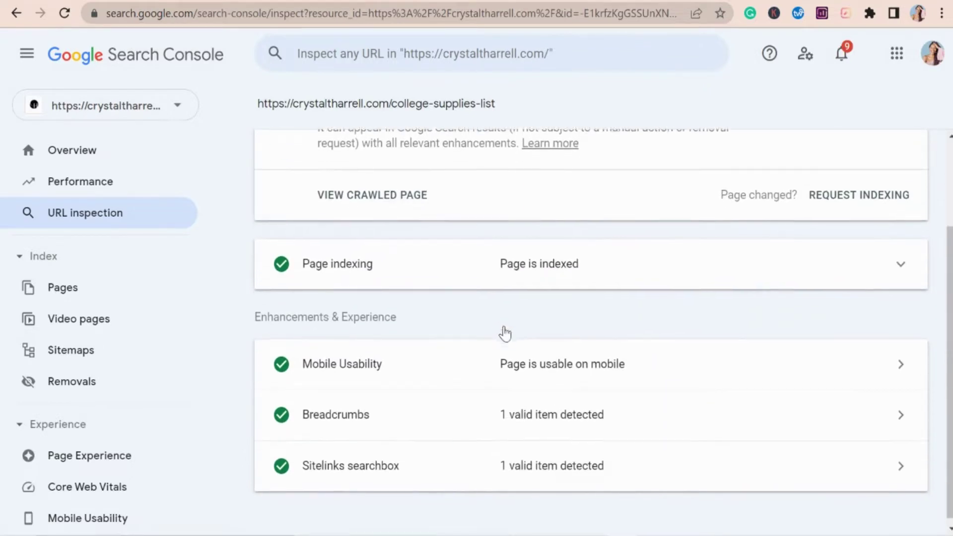
pyautogui.scroll(2, 506, 333)
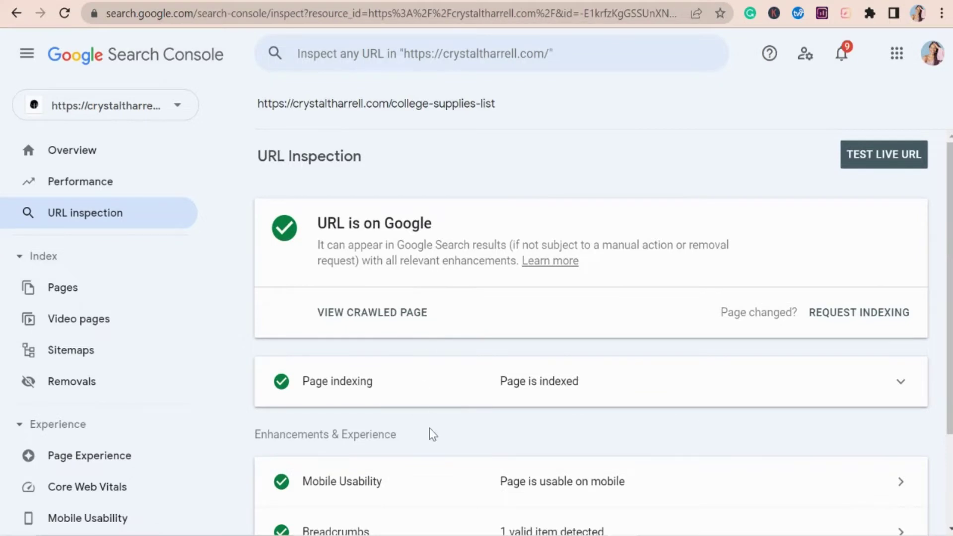
pyautogui.scroll(-2, 428, 435)
pyautogui.scroll(2, 347, 436)
pyautogui.scroll(-2, 339, 467)
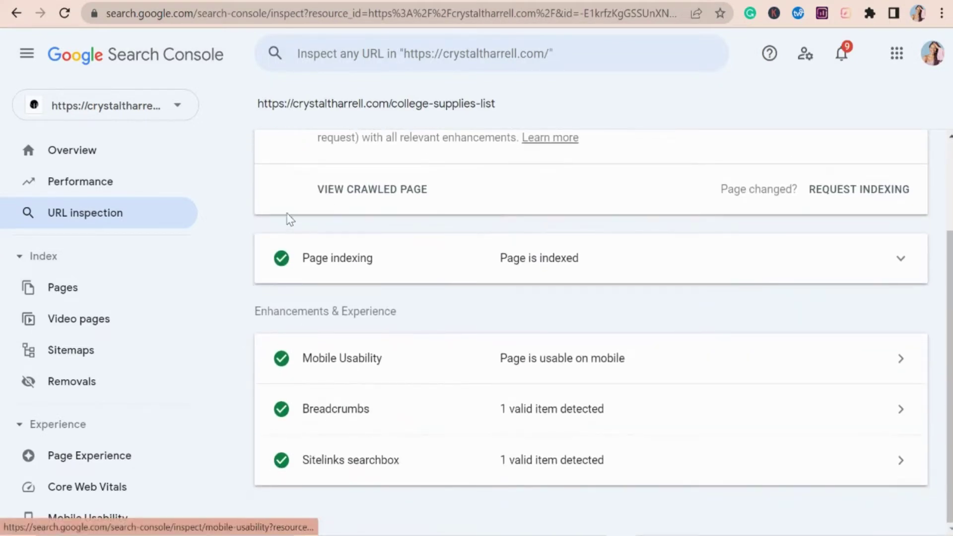
pyautogui.scroll(2, 494, 361)
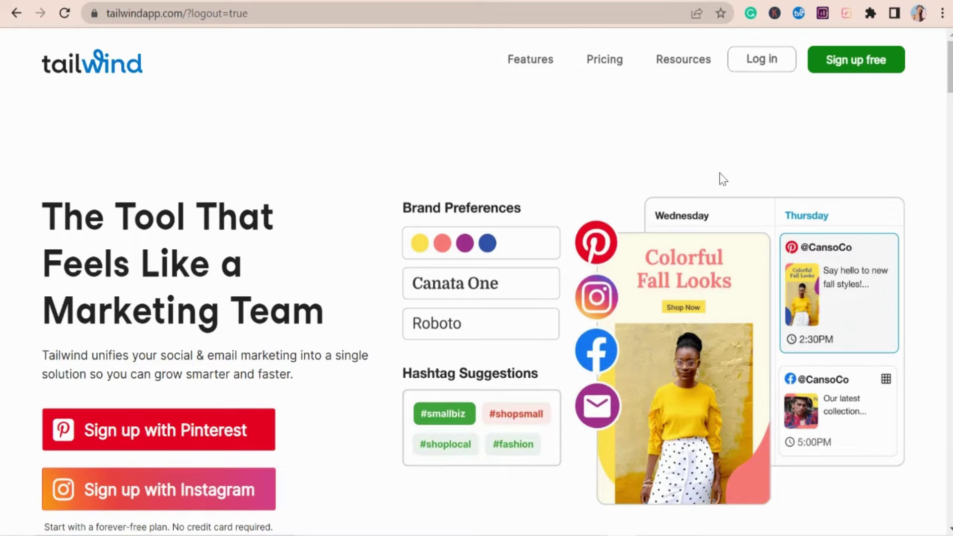
# - Switch to the Tailwind website and log in to the account
pyautogui.click(749, 72)
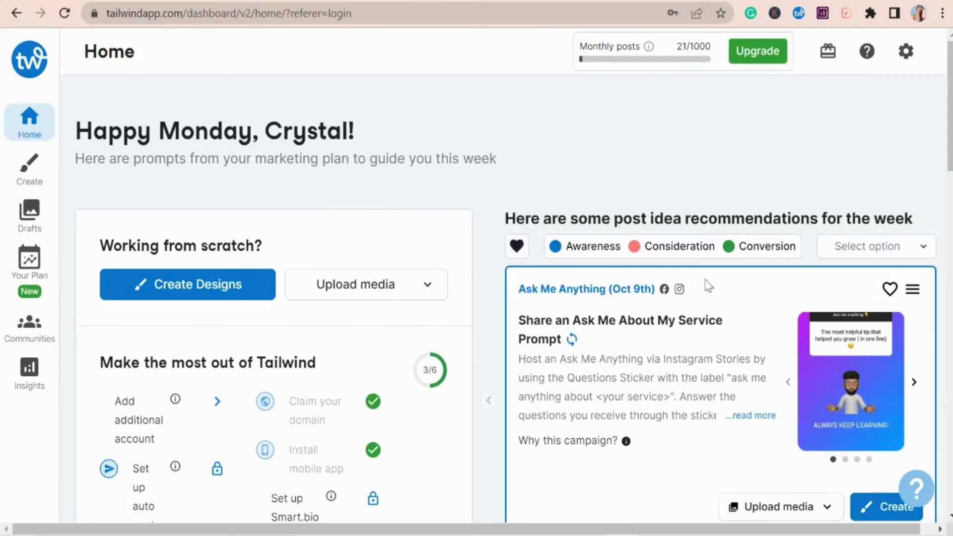
# - Examine the scheduled pins and post ideas in the Tailwind schedule for the week of Oct 02–08
pyautogui.scroll(-14, 479, 312)
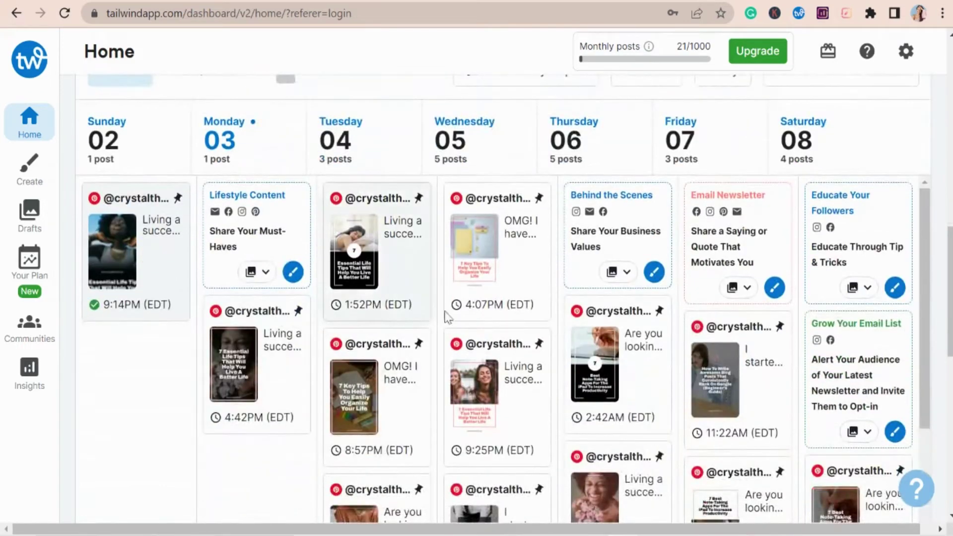
pyautogui.scroll(-2, 394, 395)
pyautogui.scroll(2, 703, 408)
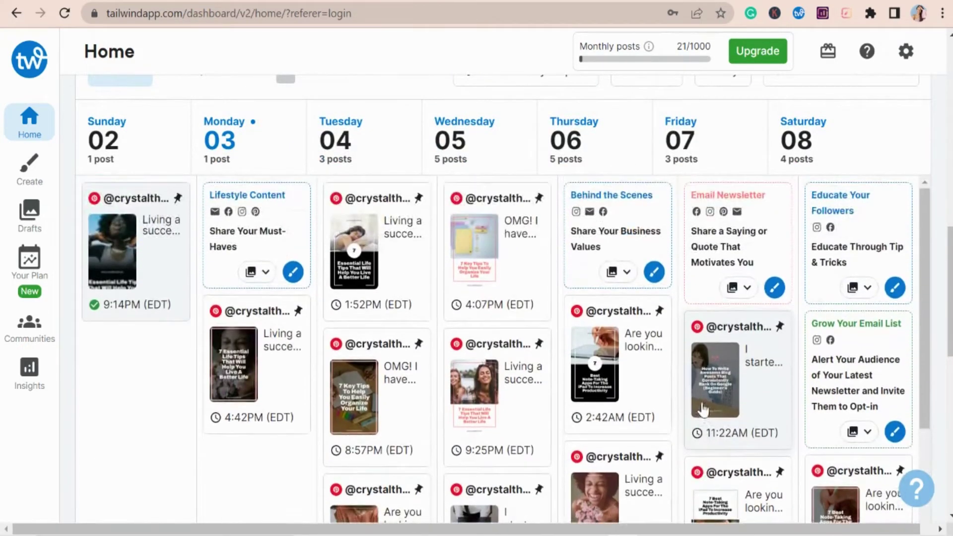
pyautogui.scroll(3, 336, 346)
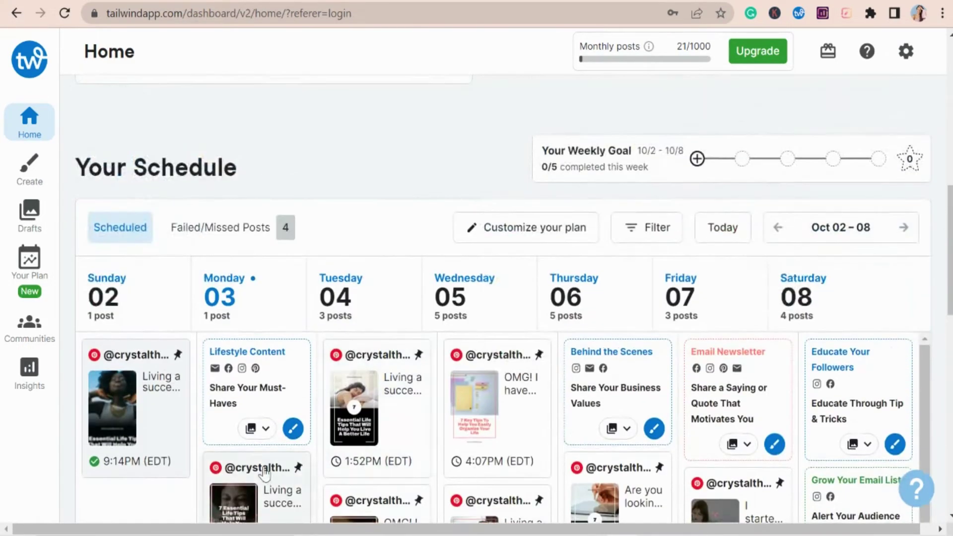
pyautogui.scroll(-5, 325, 362)
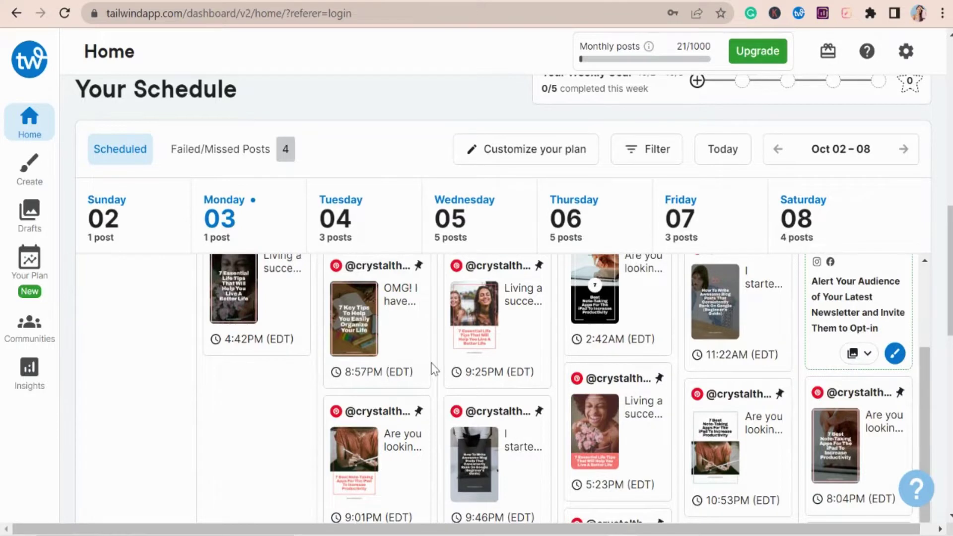
pyautogui.scroll(-2, 476, 386)
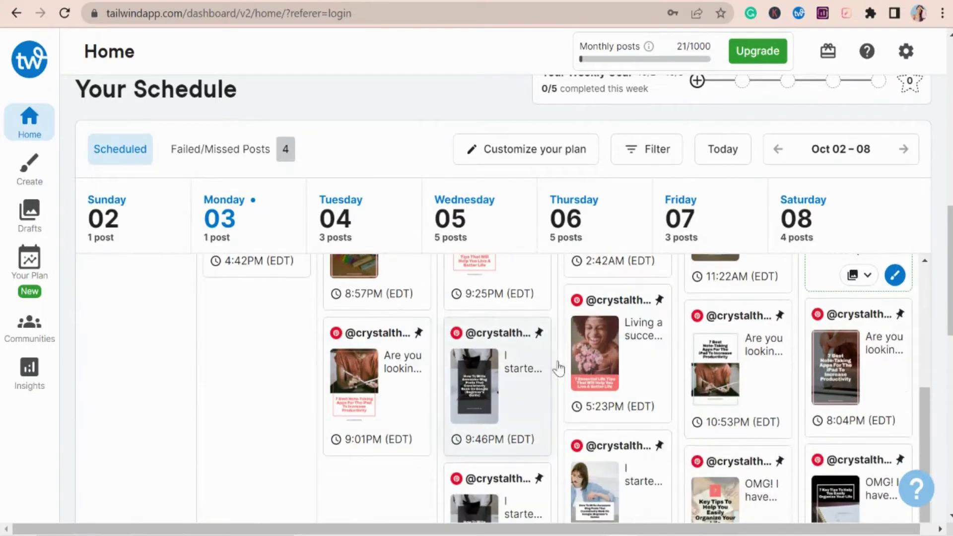
pyautogui.scroll(3, 516, 392)
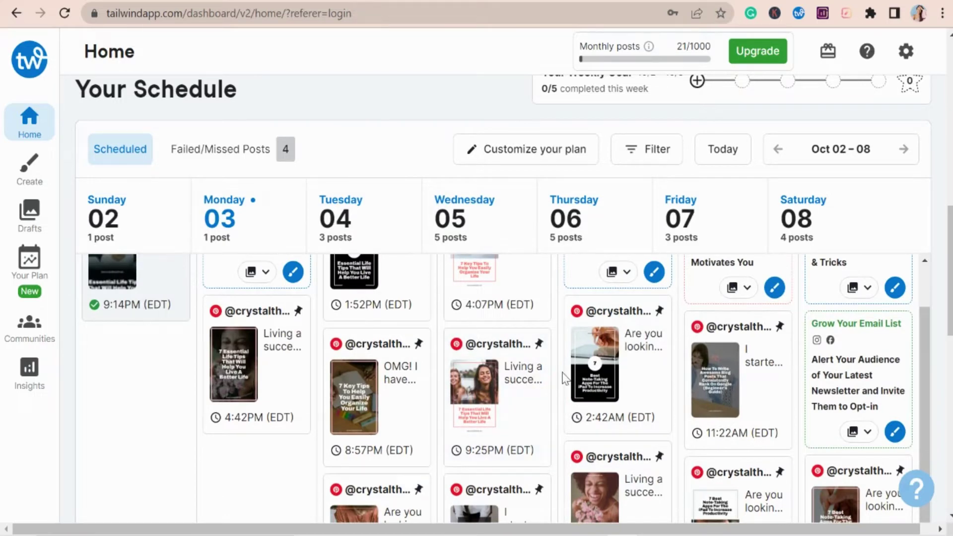
pyautogui.scroll(5, 564, 378)
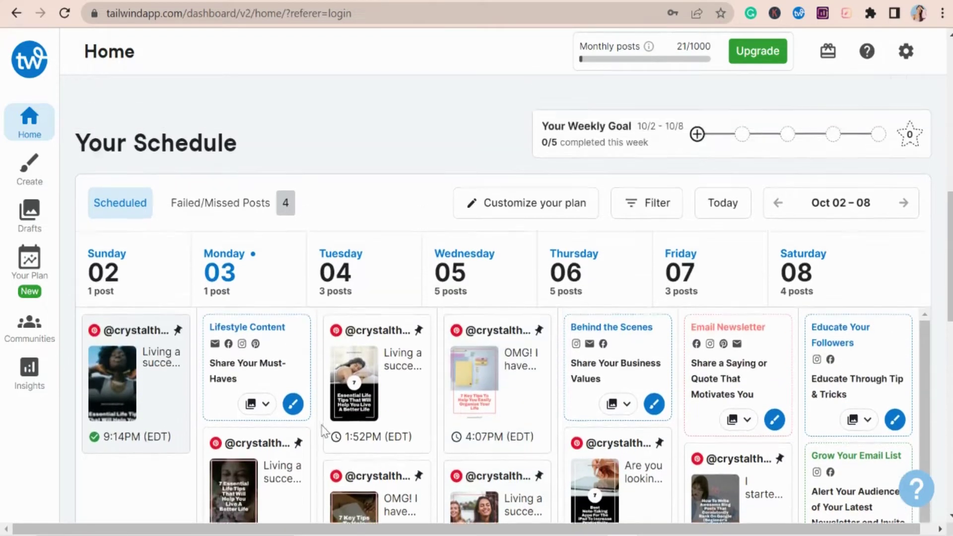
pyautogui.scroll(-2, 619, 461)
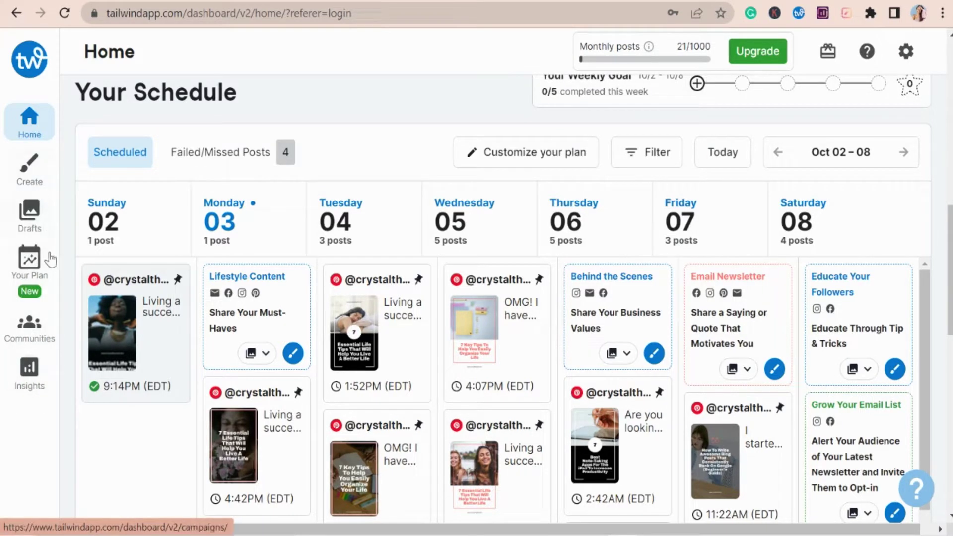
# - Start a new design in Tailwind Create and load site photos from the best-apps-to-make-money post's copied URL
pyautogui.click(36, 174)
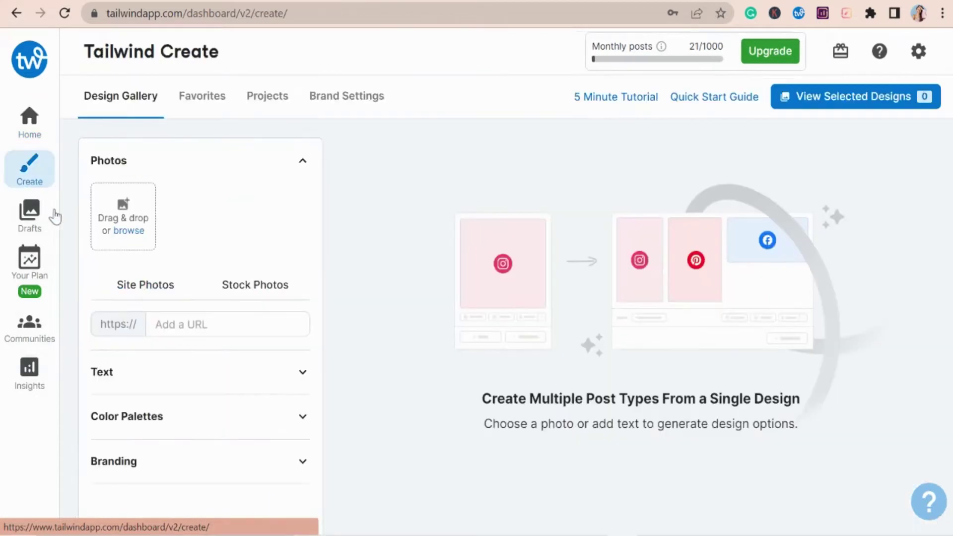
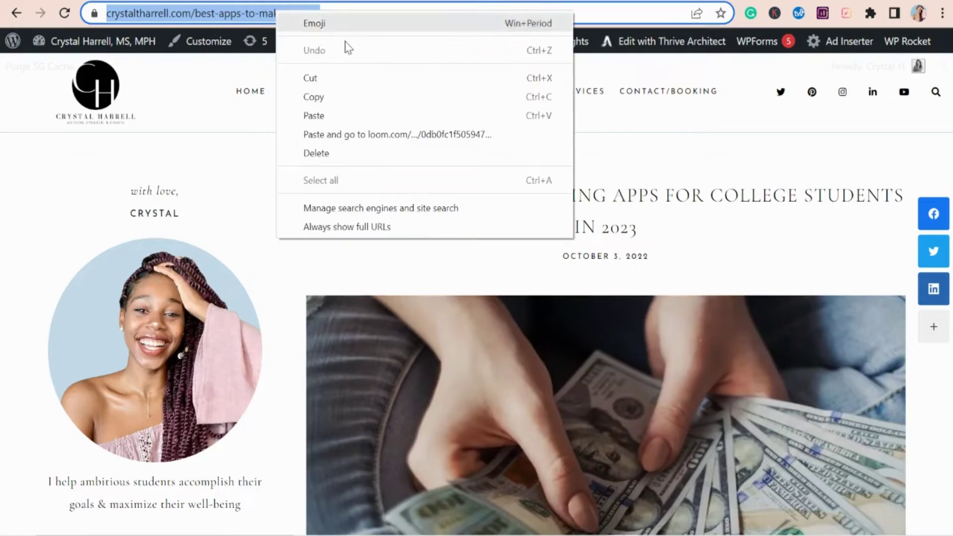
pyautogui.click(388, 91)
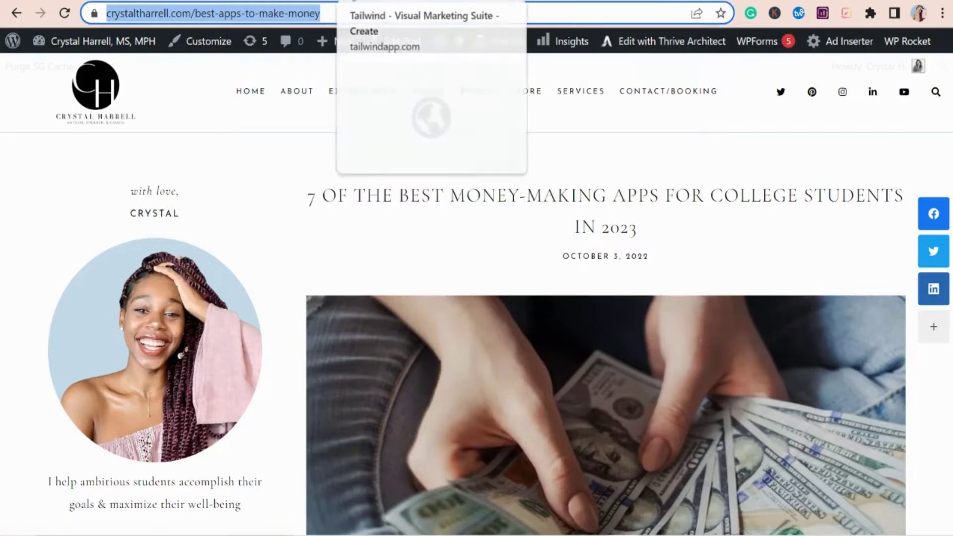
pyautogui.click(392, 1)
pyautogui.rightClick(193, 325)
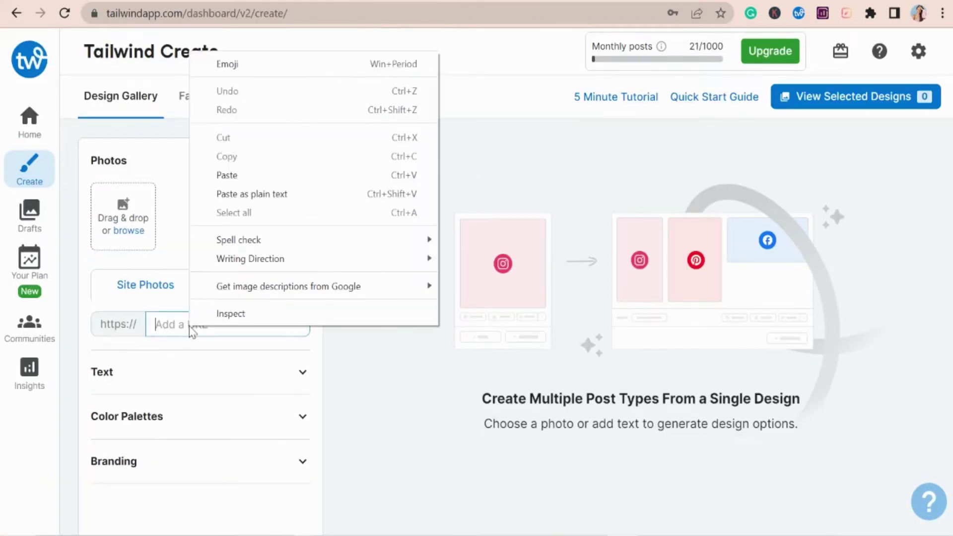
pyautogui.click(257, 174)
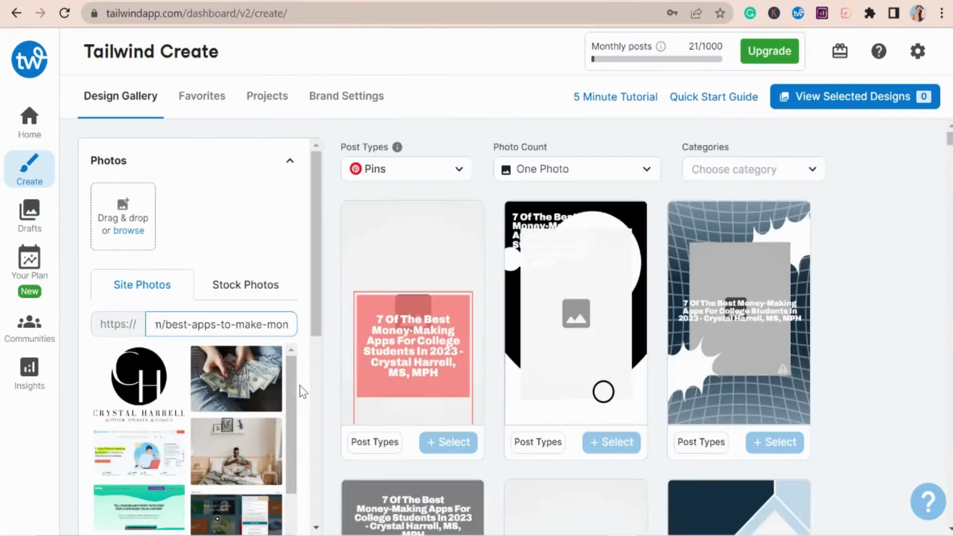
# - Add the site photos of the woman holding cash, the man sitting on the bed and the hands fanning dollar bills
pyautogui.scroll(-2, 209, 446)
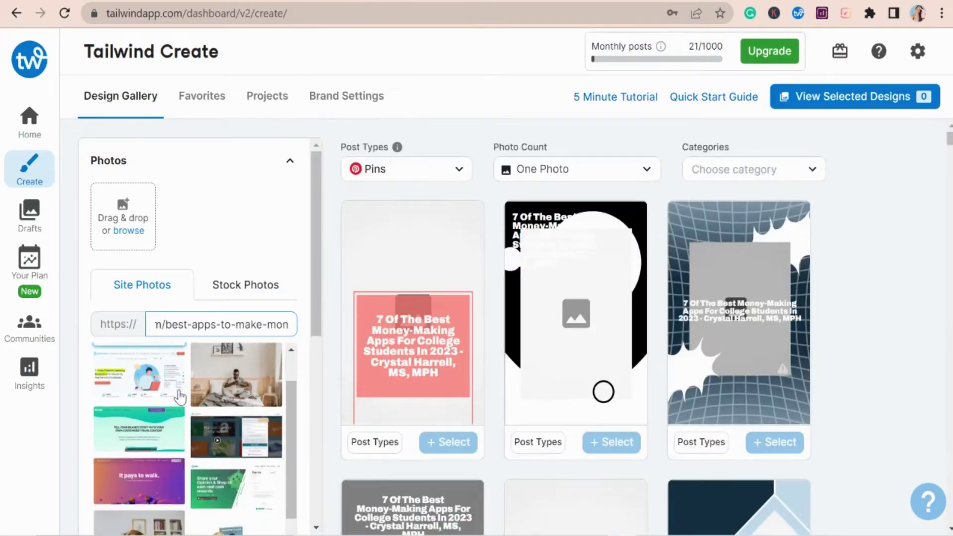
pyautogui.scroll(-2, 139, 479)
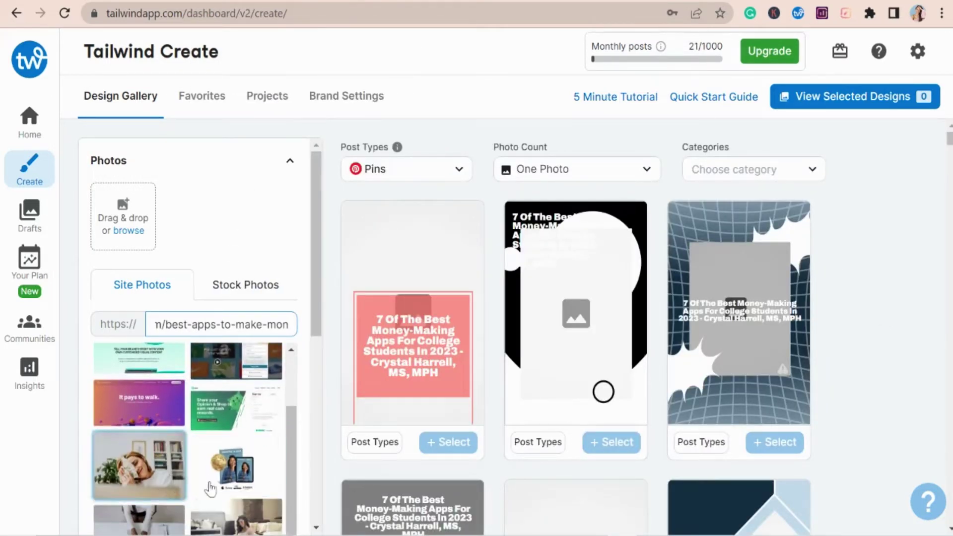
pyautogui.scroll(-2, 174, 501)
pyautogui.scroll(-1, 174, 501)
pyautogui.scroll(2, 179, 494)
pyautogui.click(138, 483)
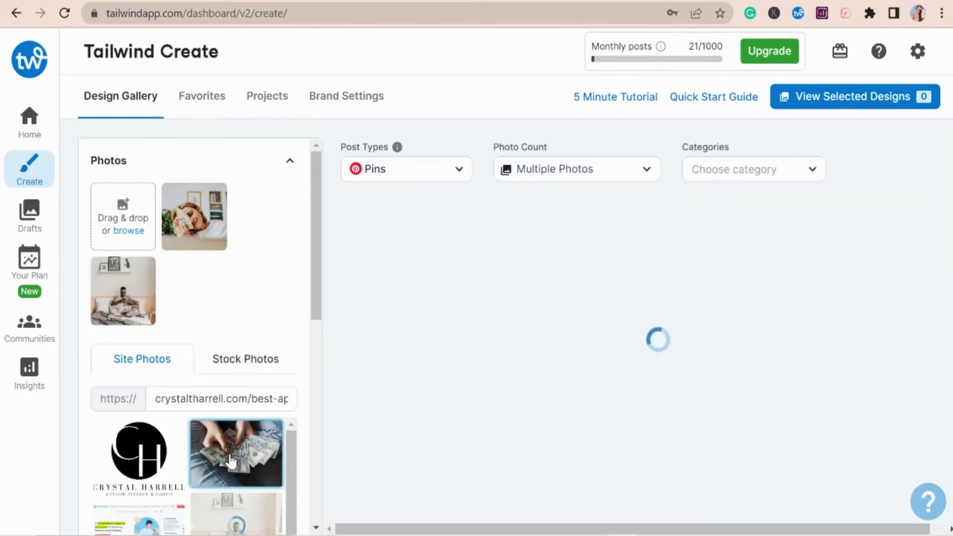
# - Look through the remaining site photos for other images suited to the money-making apps pins
pyautogui.scroll(-1, 234, 468)
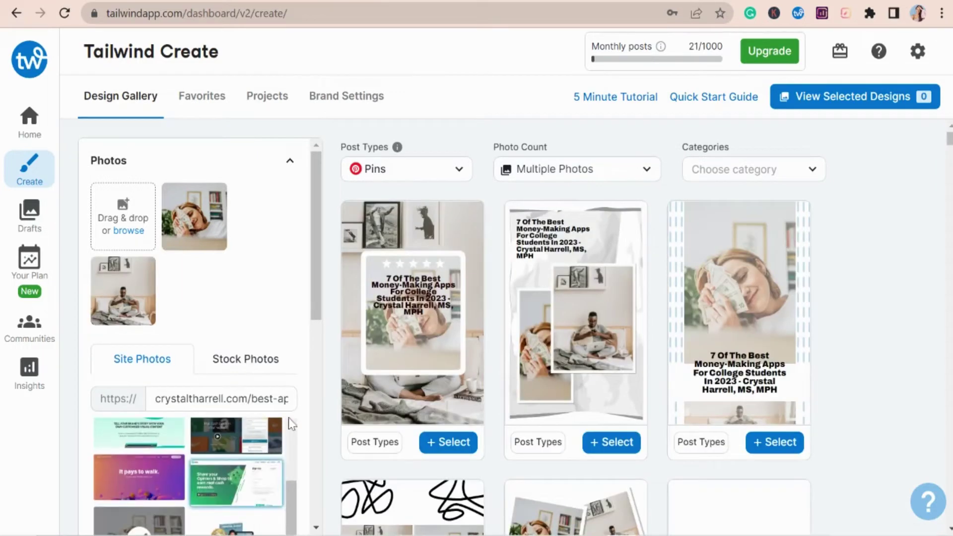
pyautogui.moveTo(314, 270); pyautogui.dragTo(318, 367)
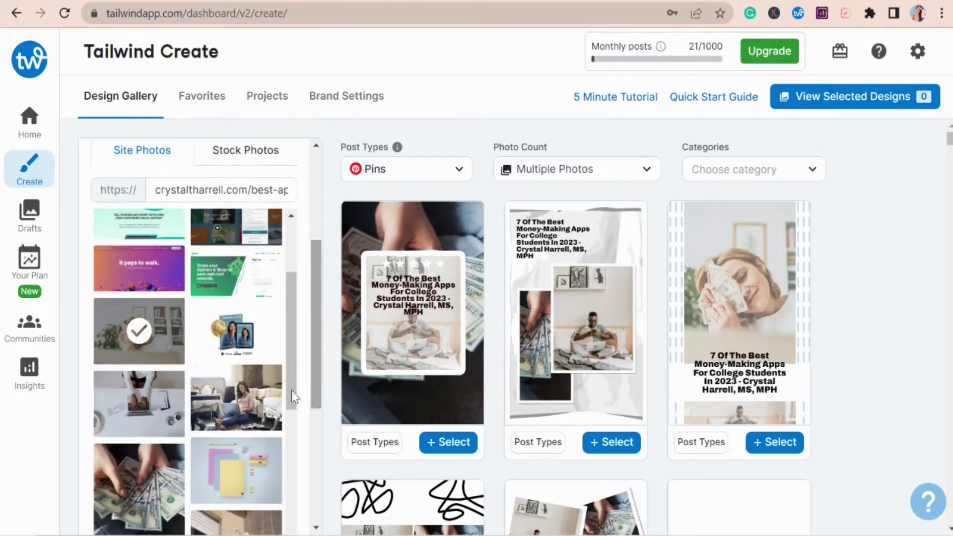
pyautogui.scroll(-3, 221, 479)
pyautogui.scroll(-10, 222, 479)
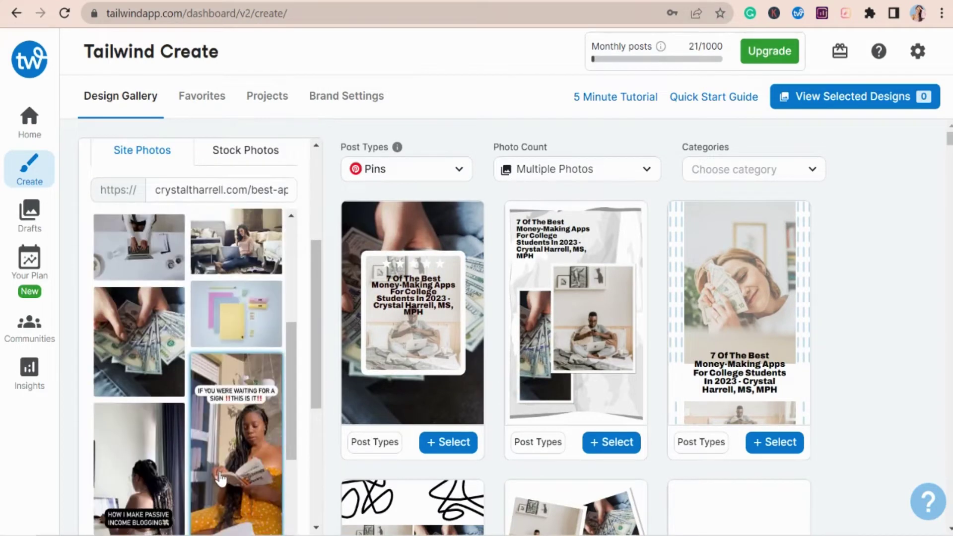
pyautogui.scroll(-5, 222, 479)
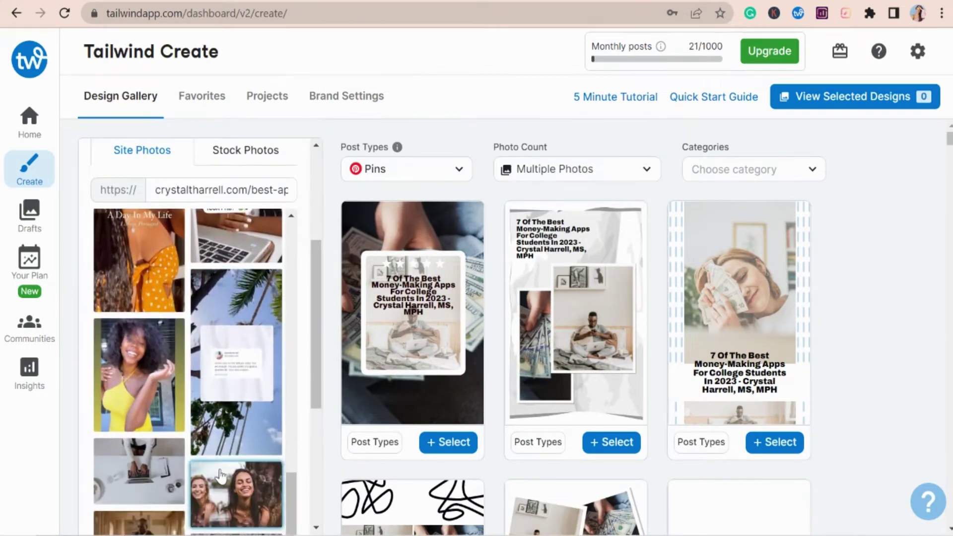
pyautogui.scroll(-3, 238, 422)
pyautogui.scroll(-1, 238, 421)
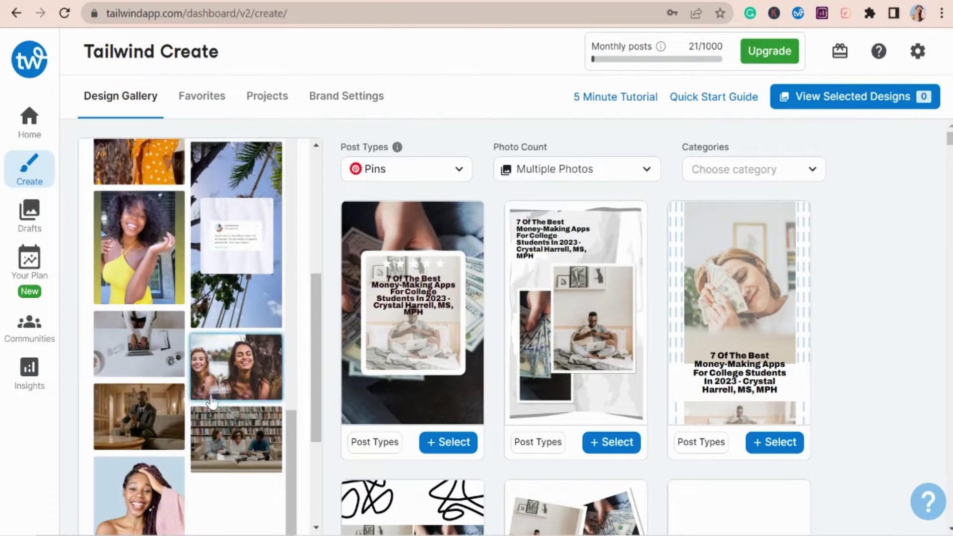
pyautogui.scroll(10, 207, 400)
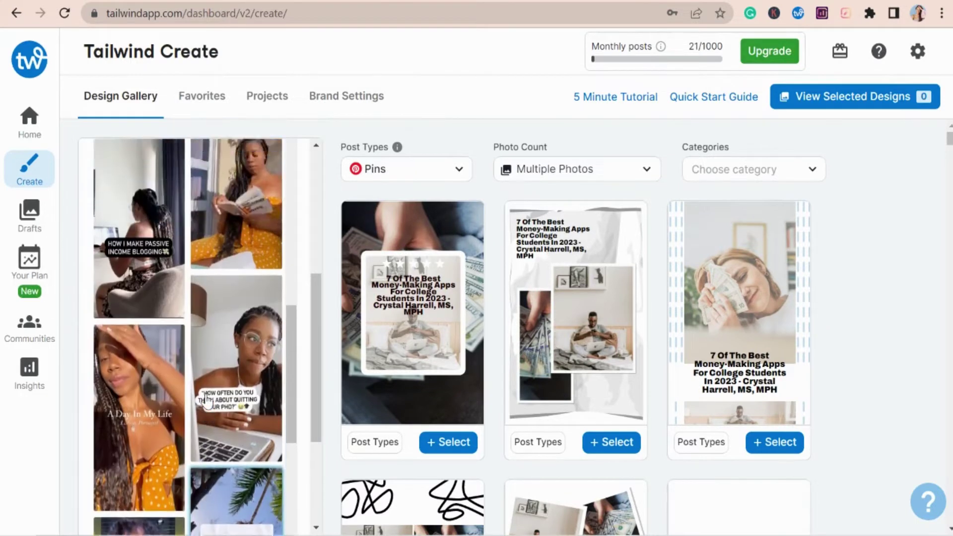
pyautogui.scroll(10, 207, 400)
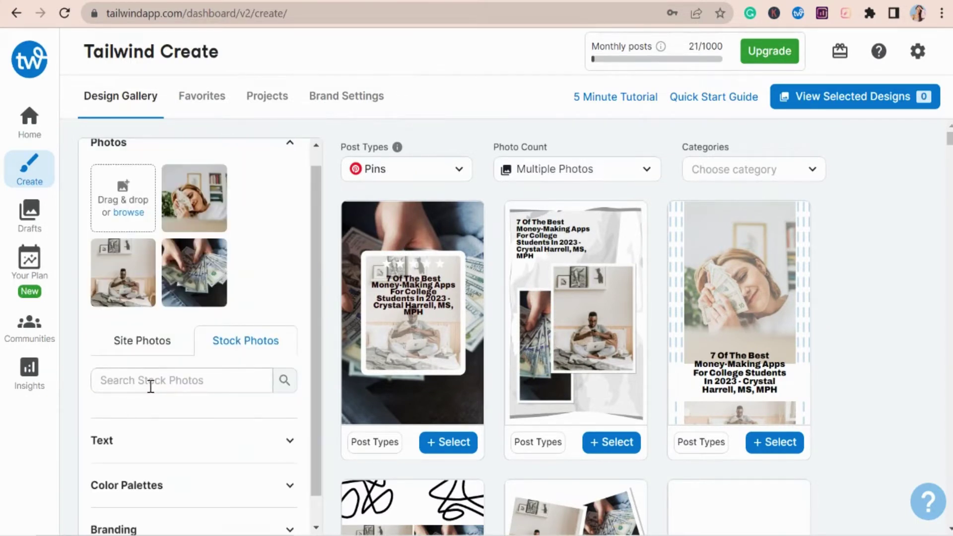
# - Search the stock photos for "apps" and add the photo of a person using a phone at a desk
pyautogui.click(150, 386)
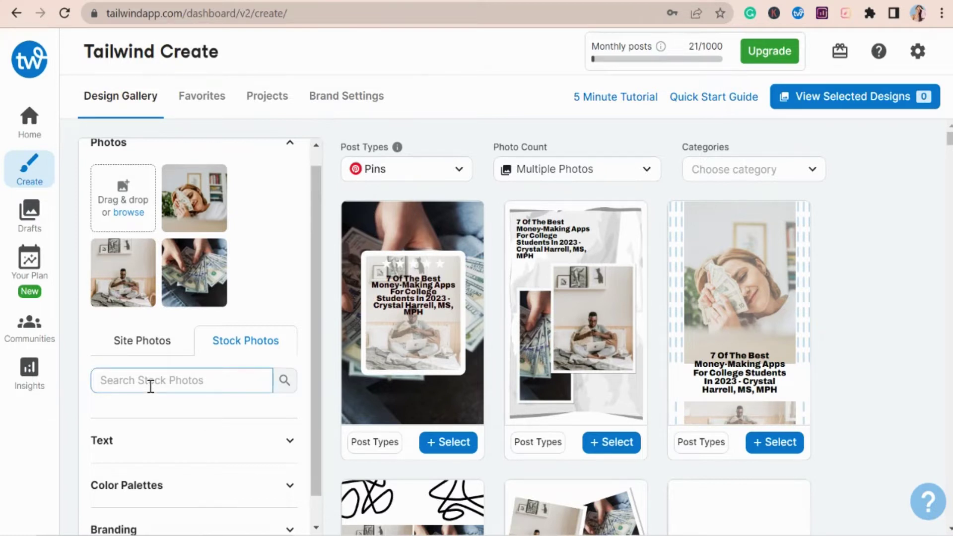
pyautogui.write('apps')
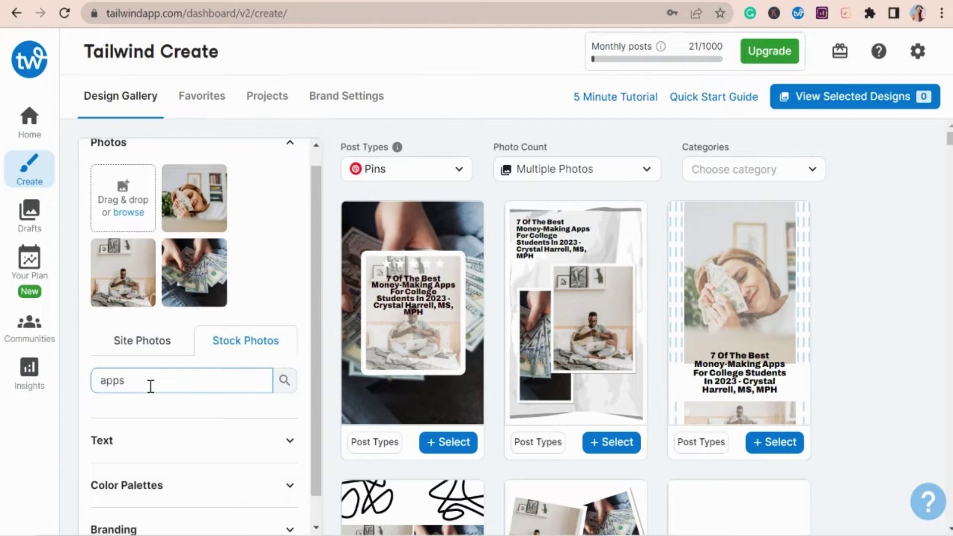
pyautogui.click(285, 376)
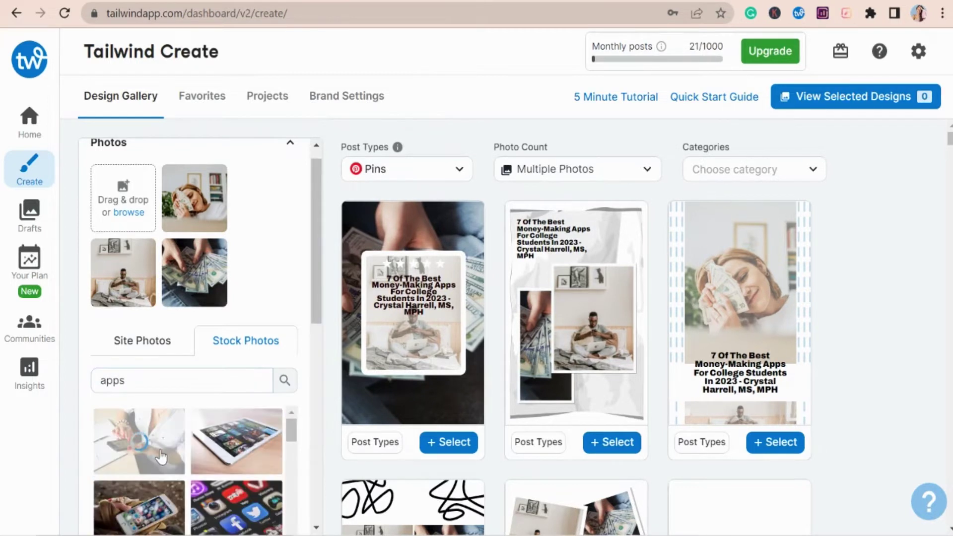
# - Add the stock photo of hands holding a smartphone with app icons, and remove the photo of the woman holding cash
pyautogui.moveTo(317, 277); pyautogui.dragTo(315, 341)
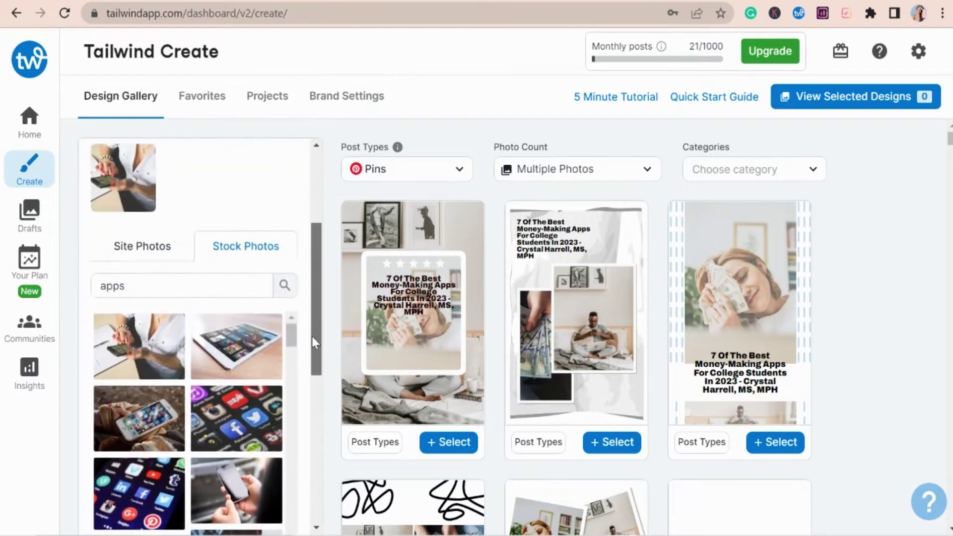
pyautogui.click(147, 439)
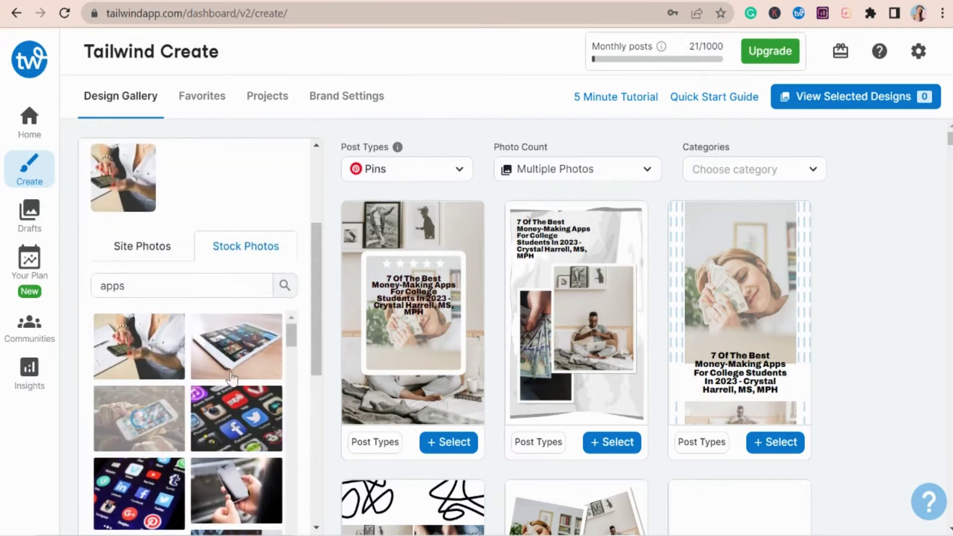
pyautogui.scroll(4, 183, 251)
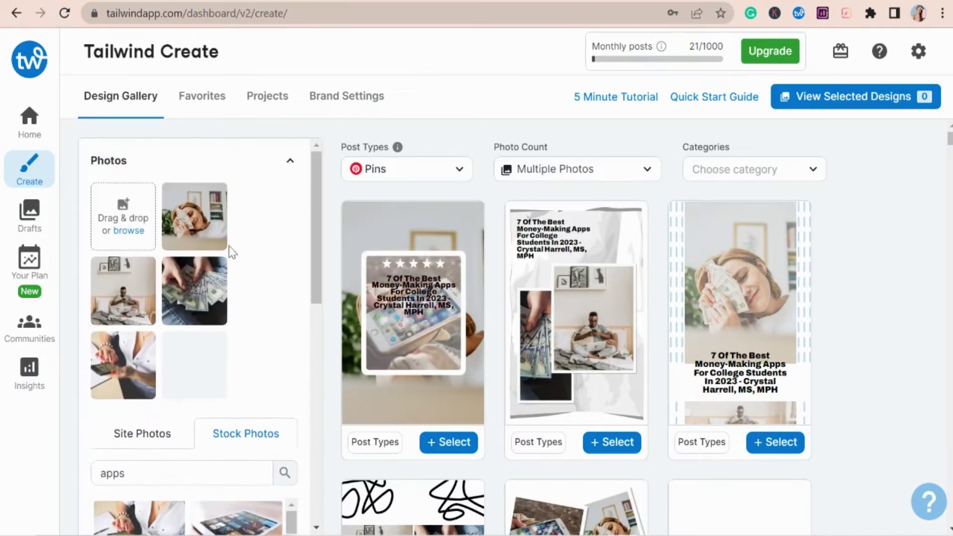
pyautogui.click(214, 198)
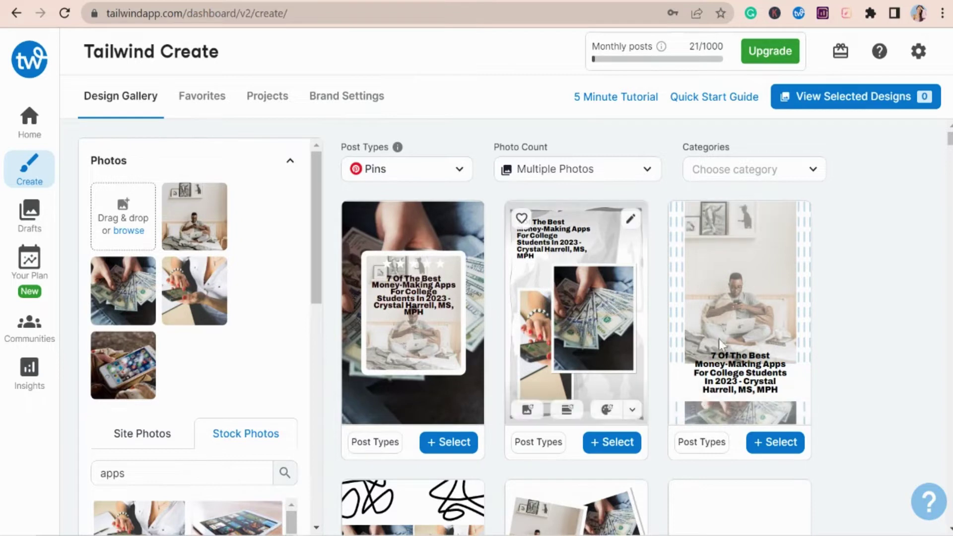
# - Shorten the title text to "7 Of The Best Money-Making Apps For College Students"
pyautogui.scroll(-5, 212, 377)
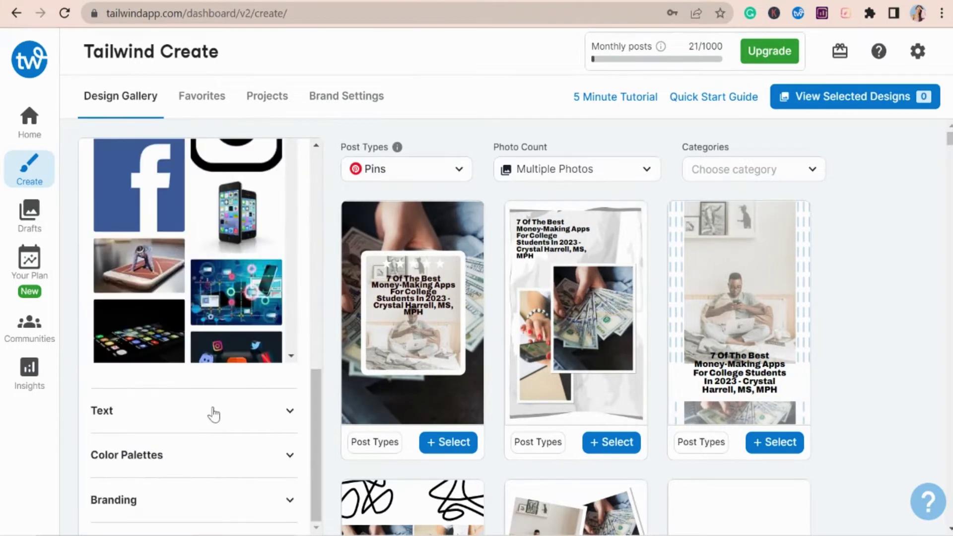
pyautogui.click(211, 408)
pyautogui.click(247, 258)
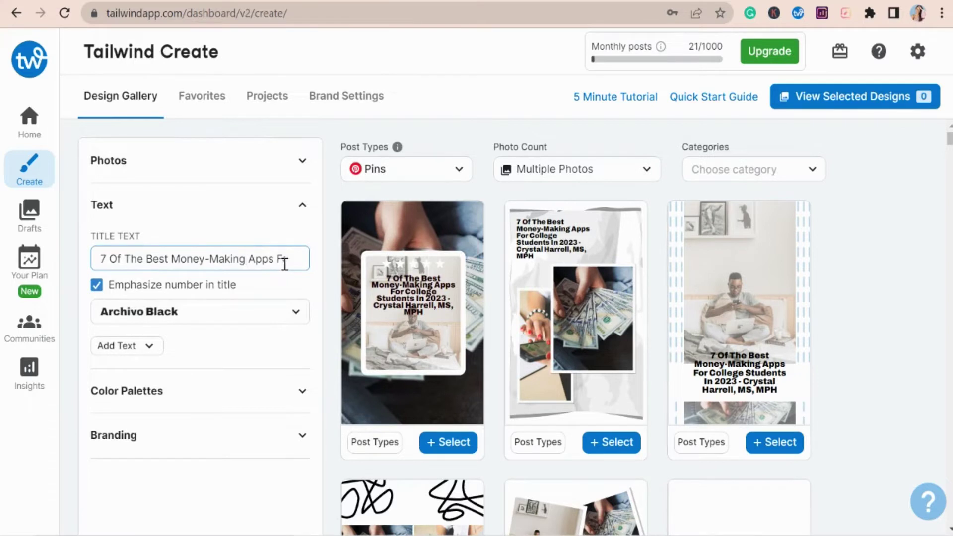
pyautogui.press('Right')
pyautogui.press('Right')
pyautogui.press('Right')
pyautogui.press('Right')
pyautogui.press('Right')
pyautogui.press('Right')
pyautogui.press('Right')
pyautogui.press('Right')
pyautogui.press('Right')
pyautogui.press('Right')
pyautogui.press('Right')
pyautogui.press('Right')
pyautogui.press('Right')
pyautogui.press('Right')
pyautogui.press('Right')
pyautogui.press('Right')
pyautogui.press('Right')
pyautogui.press('Right')
pyautogui.press('Right')
pyautogui.press('Right')
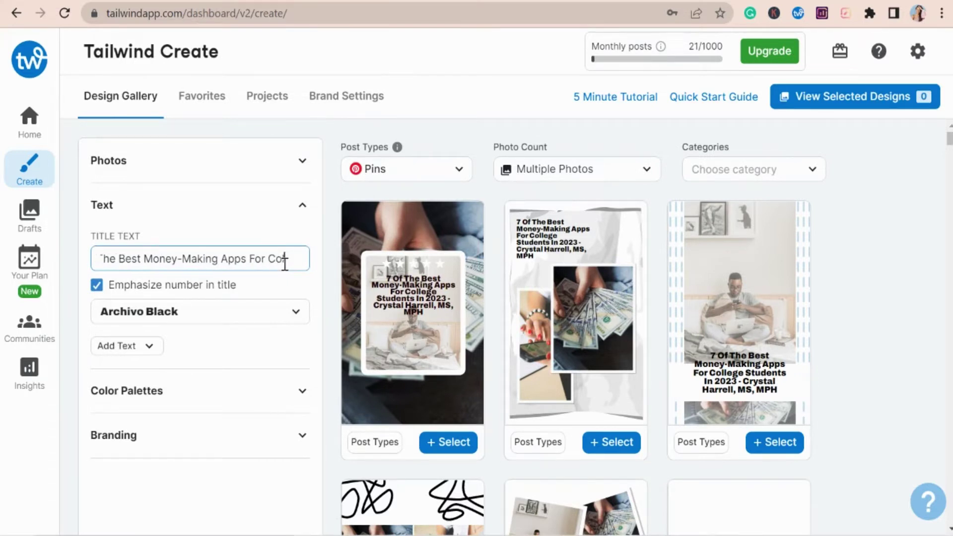
pyautogui.press('Right')
pyautogui.press('Right')
pyautogui.press('Right')
pyautogui.press('Right')
pyautogui.press('Right')
pyautogui.press('Right')
pyautogui.press('Right')
pyautogui.press('Right')
pyautogui.press('Right')
pyautogui.press('Right')
pyautogui.press('Right')
pyautogui.press('Right')
pyautogui.press('Right')
pyautogui.press('Right')
pyautogui.press('Right')
pyautogui.press('Right')
pyautogui.press('Right')
pyautogui.press('Right')
pyautogui.press('Right')
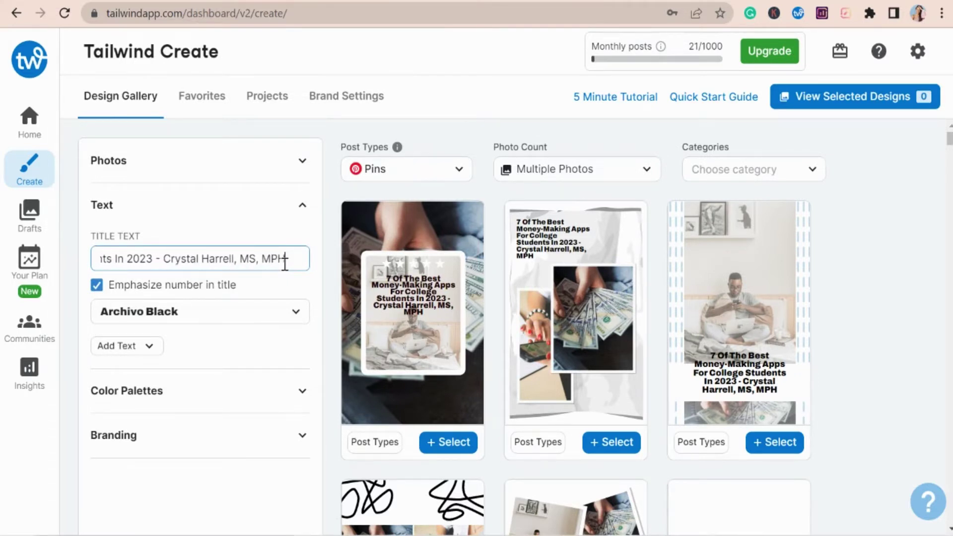
pyautogui.press('BackSpace')
pyautogui.press('BackSpace')
pyautogui.press('BackSpace')
pyautogui.press('BackSpace')
pyautogui.press('BackSpace')
pyautogui.press('Left')
pyautogui.press('Left')
pyautogui.press('Left')
pyautogui.press('Left')
pyautogui.press('Left')
pyautogui.press('Left')
pyautogui.press('Left')
pyautogui.press('Left')
pyautogui.press('Left')
pyautogui.press('Left')
pyautogui.press('Left')
pyautogui.press('Left')
pyautogui.press('Left')
pyautogui.press('Left')
pyautogui.press('Left')
pyautogui.press('Left')
pyautogui.press('Left')
pyautogui.press('Left')
pyautogui.press('Left')
pyautogui.press('Left')
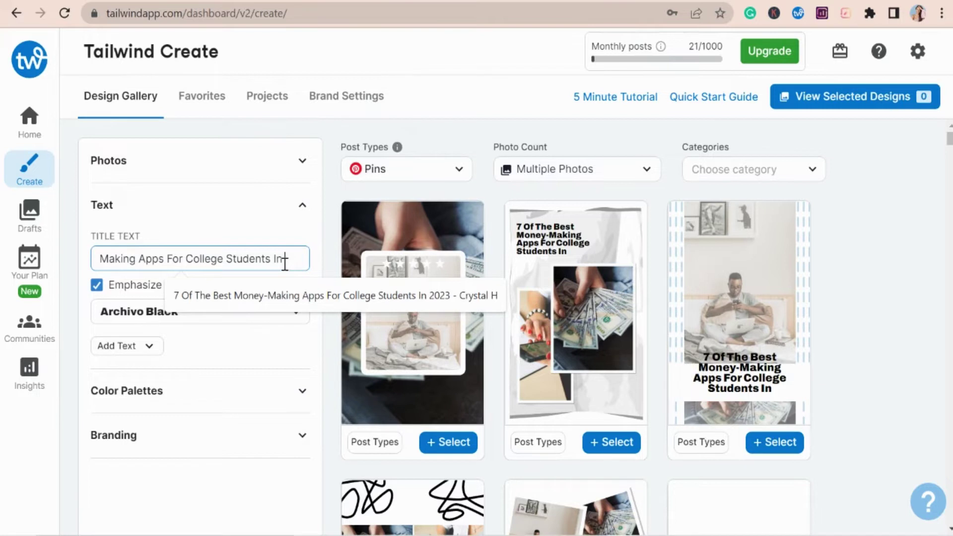
pyautogui.press('BackSpace')
pyautogui.press('BackSpace')
pyautogui.press('BackSpace')
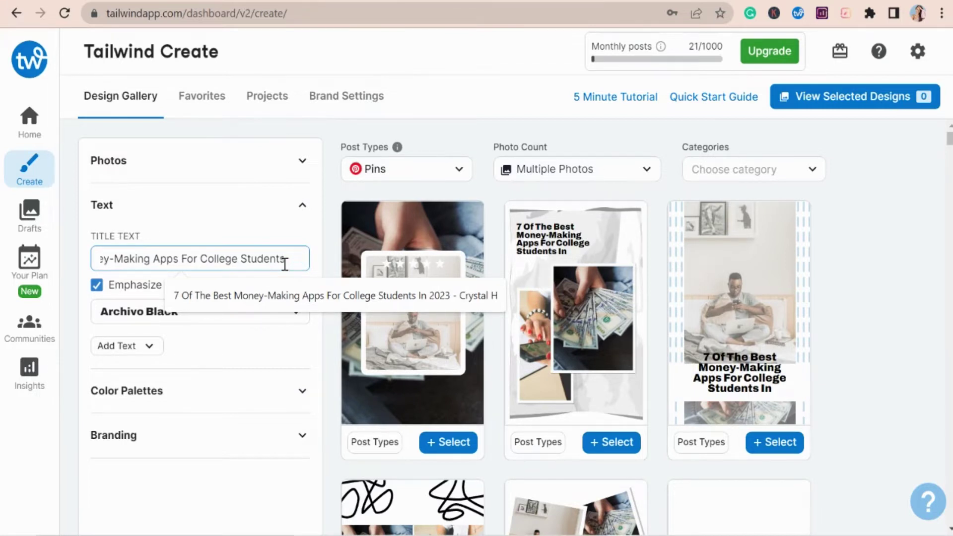
# - Try the Abril Fatface and Alegreya fonts on the title text and return to Archivo Black
pyautogui.click(189, 313)
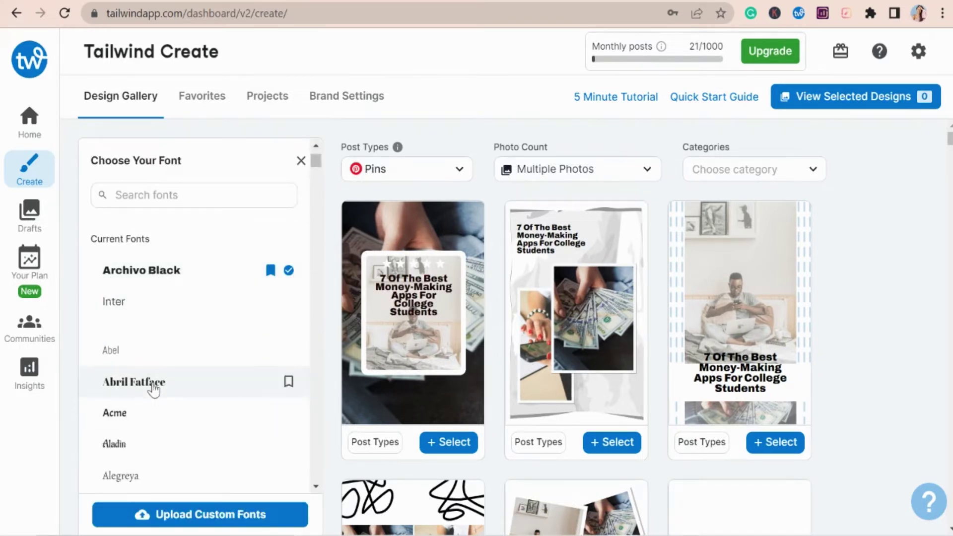
pyautogui.click(153, 389)
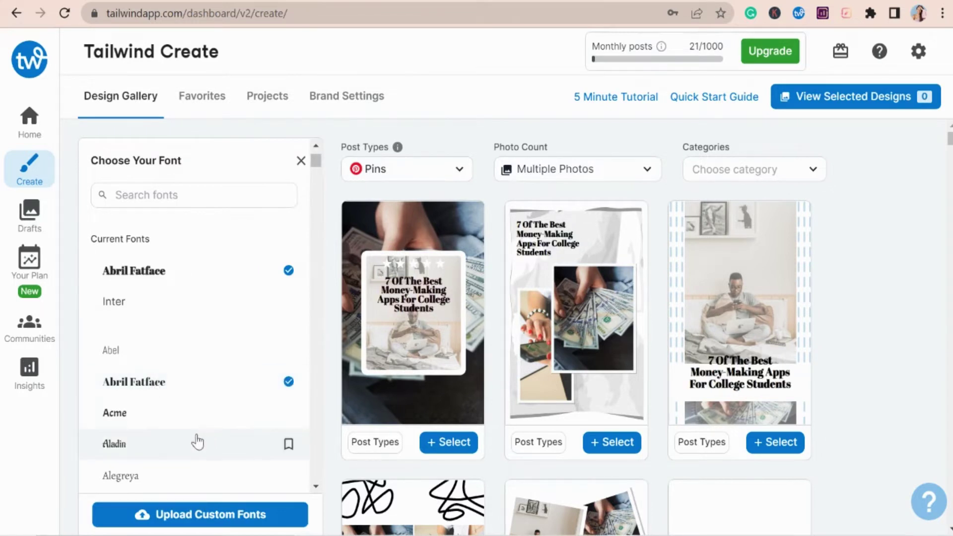
pyautogui.click(162, 399)
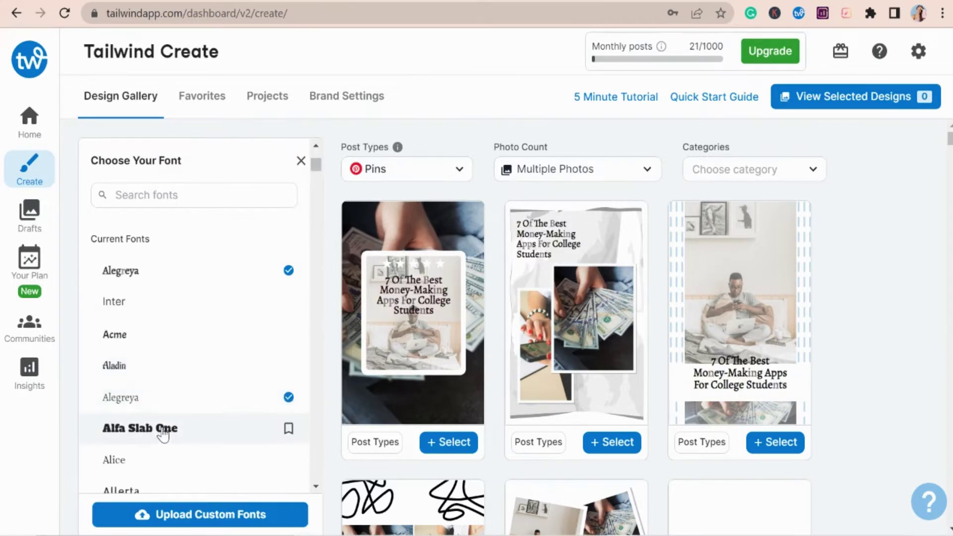
pyautogui.click(163, 432)
pyautogui.click(142, 406)
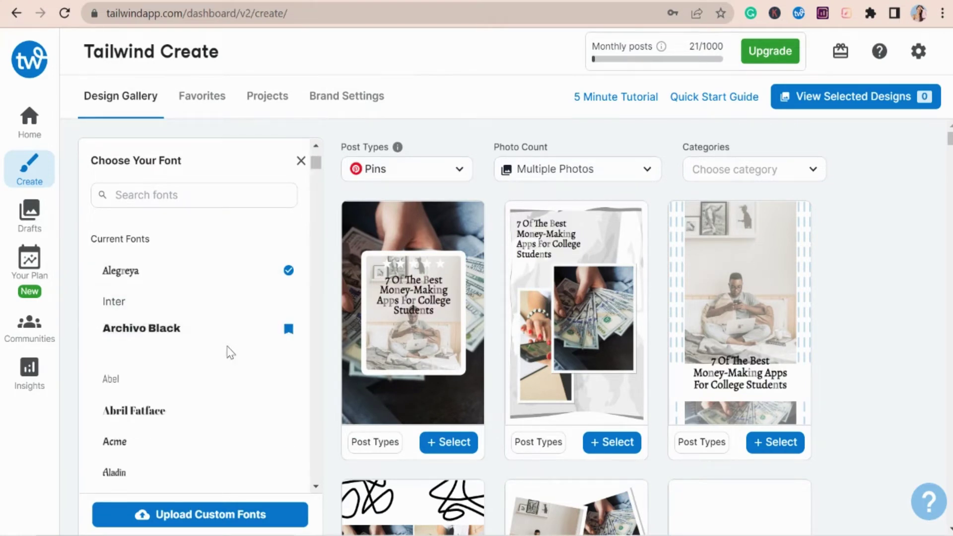
pyautogui.click(146, 415)
pyautogui.click(301, 160)
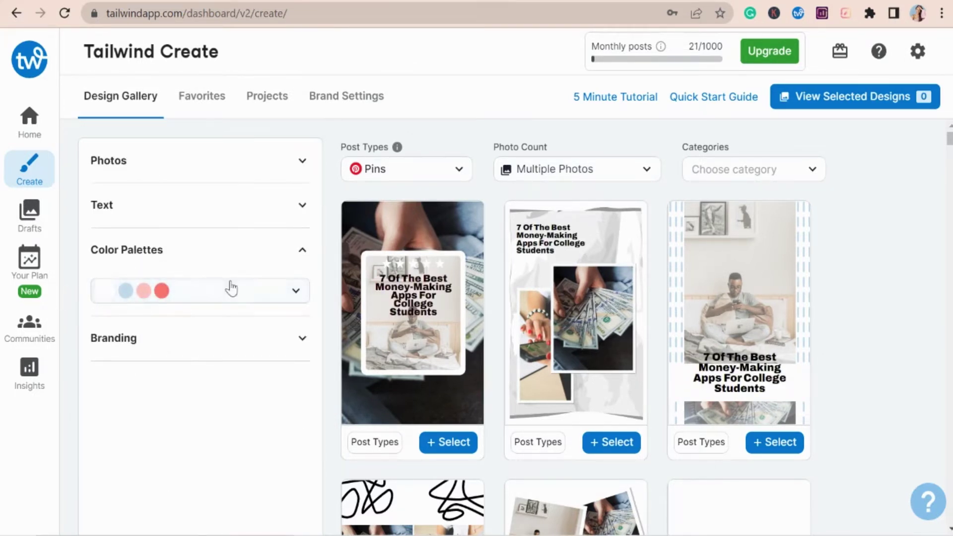
# - Set the designs' branding to Website or Brand Name, using the saved blog address
pyautogui.click(302, 348)
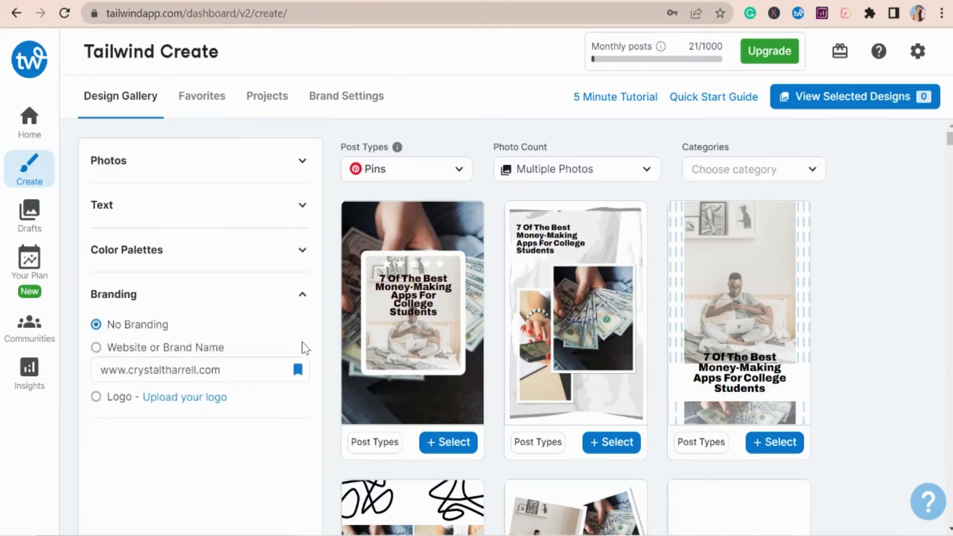
pyautogui.click(96, 347)
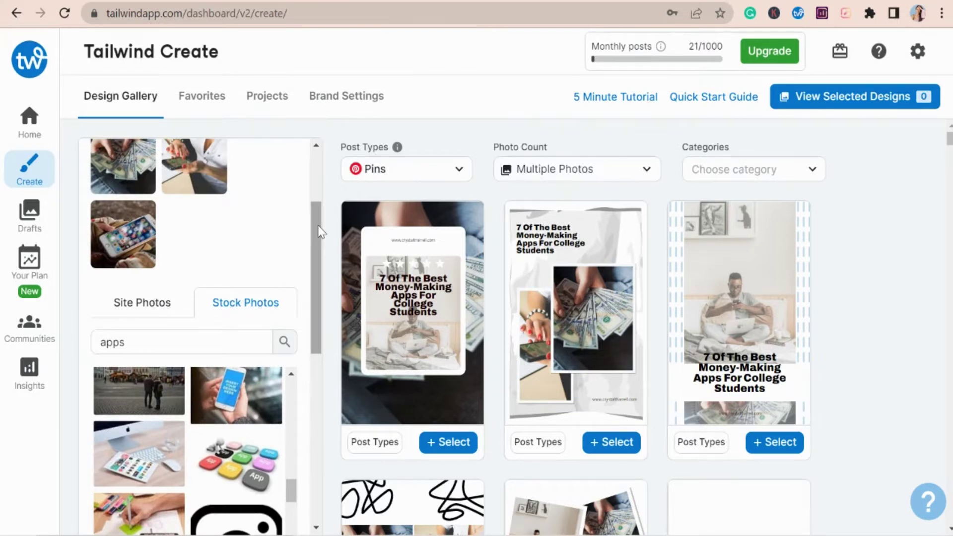
# - Select the multiple-photo pin design with the title in a black box at the centre
pyautogui.scroll(3, 248, 273)
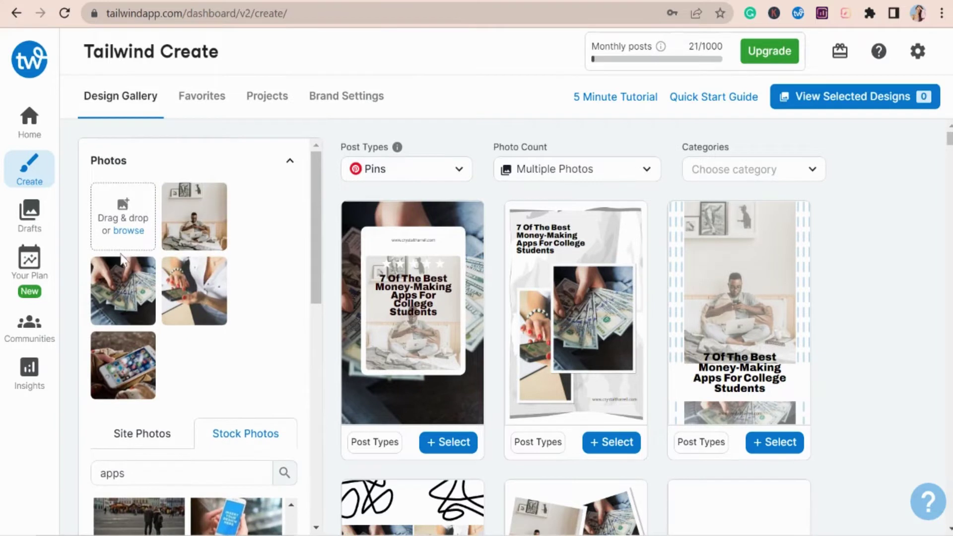
pyautogui.scroll(-5, 245, 358)
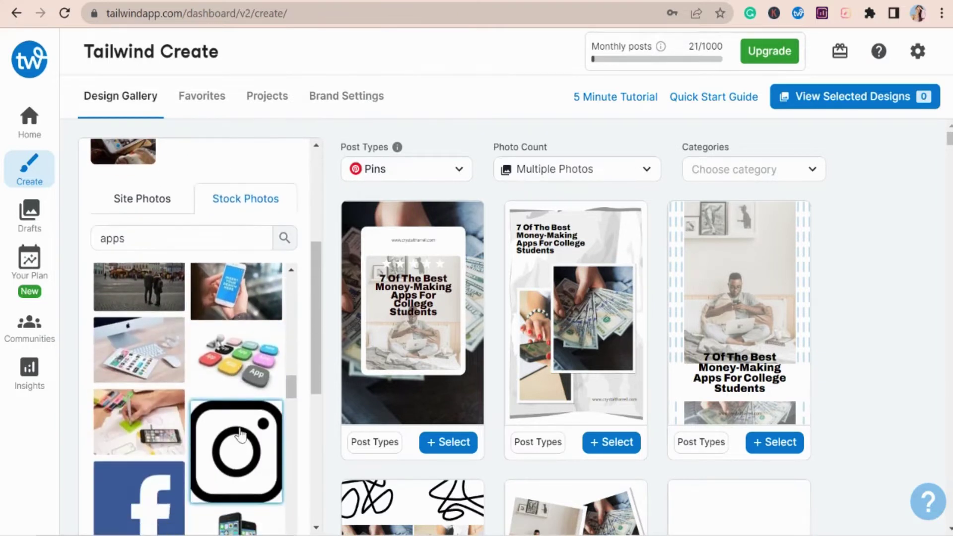
pyautogui.moveTo(312, 263); pyautogui.dragTo(303, 127)
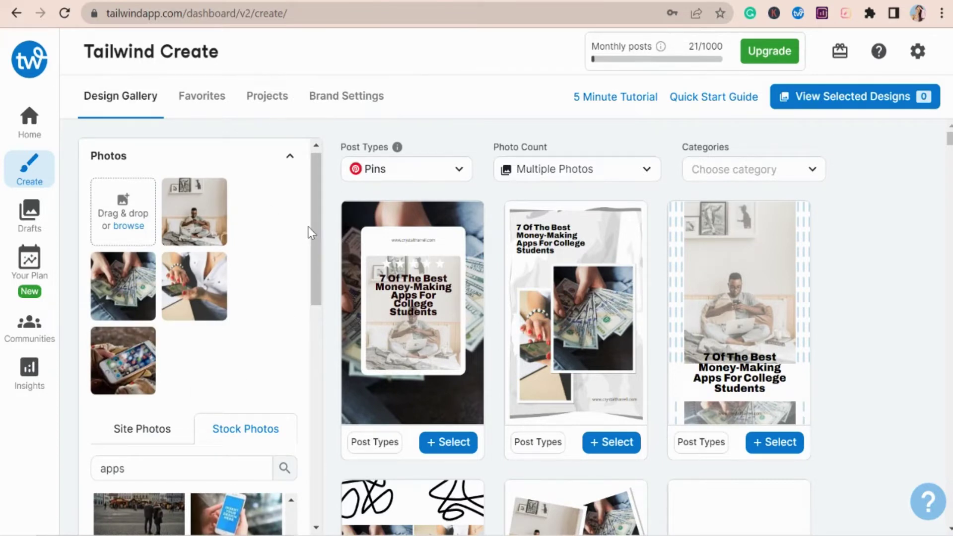
pyautogui.click(611, 441)
# - Look through the multiple-photo pin designs and set the gallery's photo count to One Photo
pyautogui.scroll(-8, 576, 373)
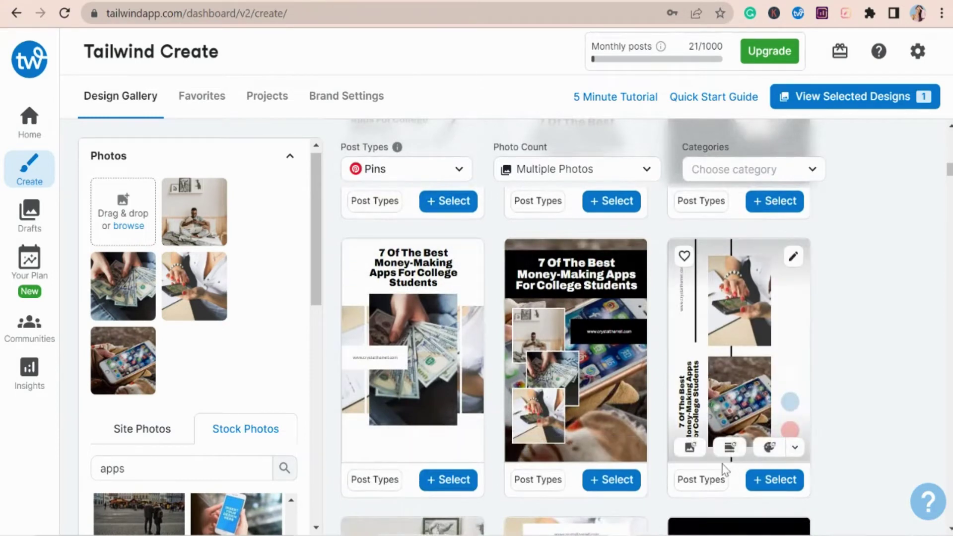
pyautogui.scroll(-5, 754, 451)
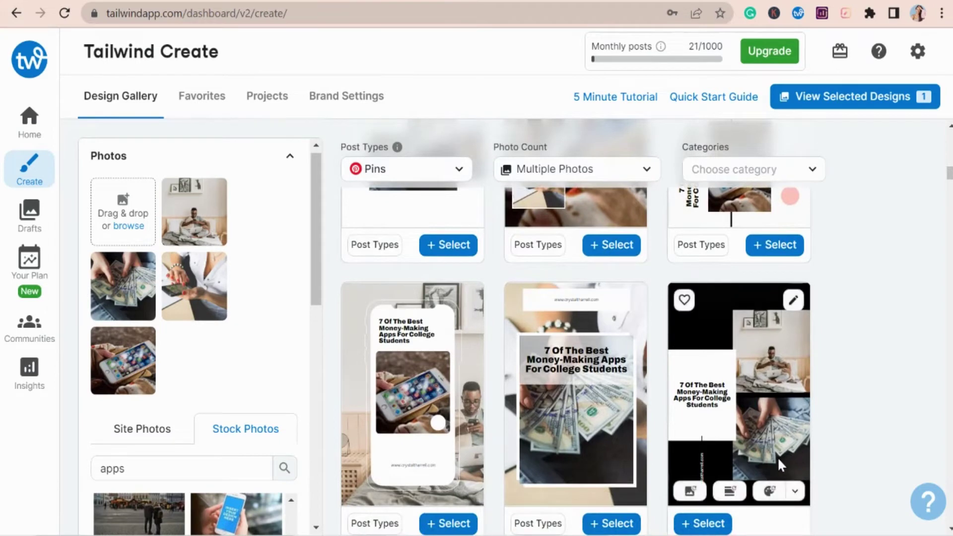
pyautogui.scroll(-2, 777, 456)
pyautogui.scroll(-7, 695, 431)
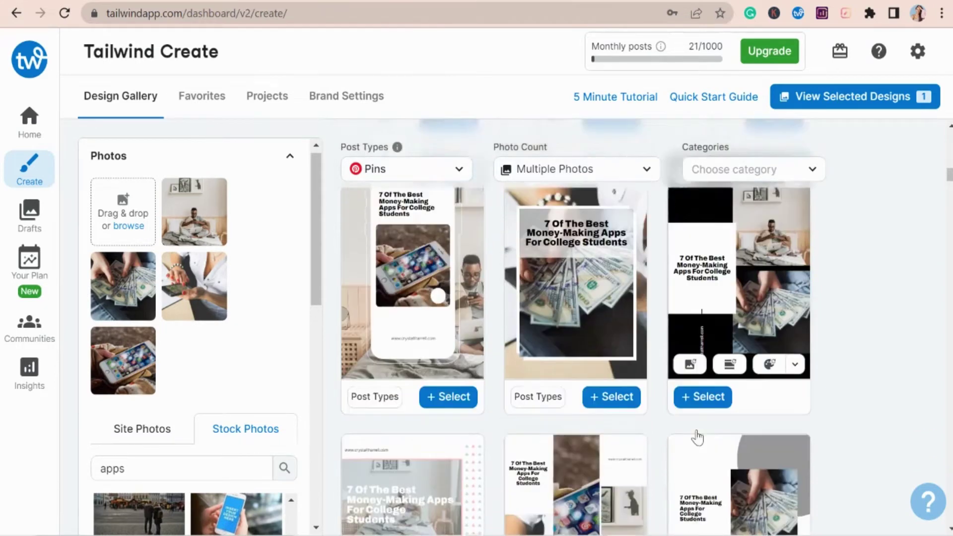
pyautogui.scroll(-3, 696, 436)
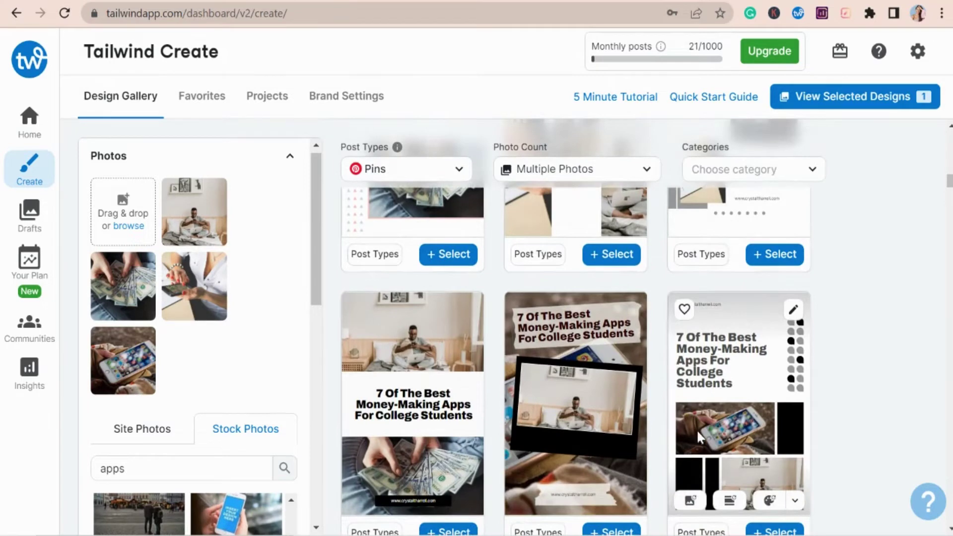
pyautogui.scroll(-6, 668, 391)
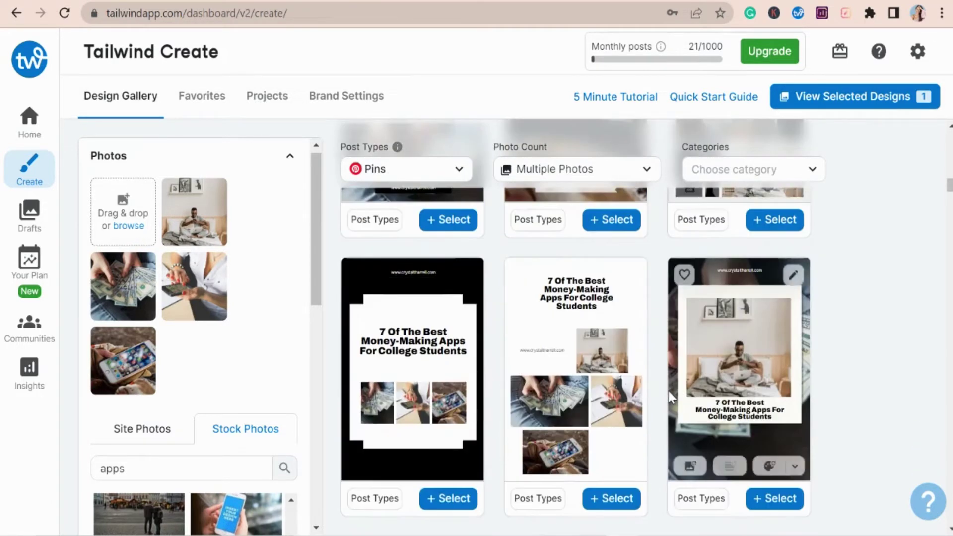
pyautogui.scroll(-5, 668, 392)
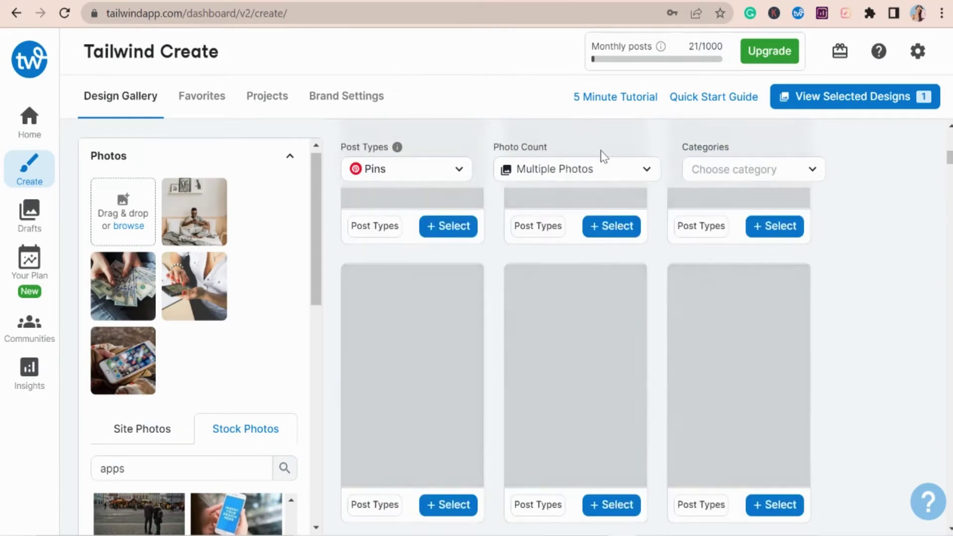
pyautogui.click(602, 168)
pyautogui.click(576, 234)
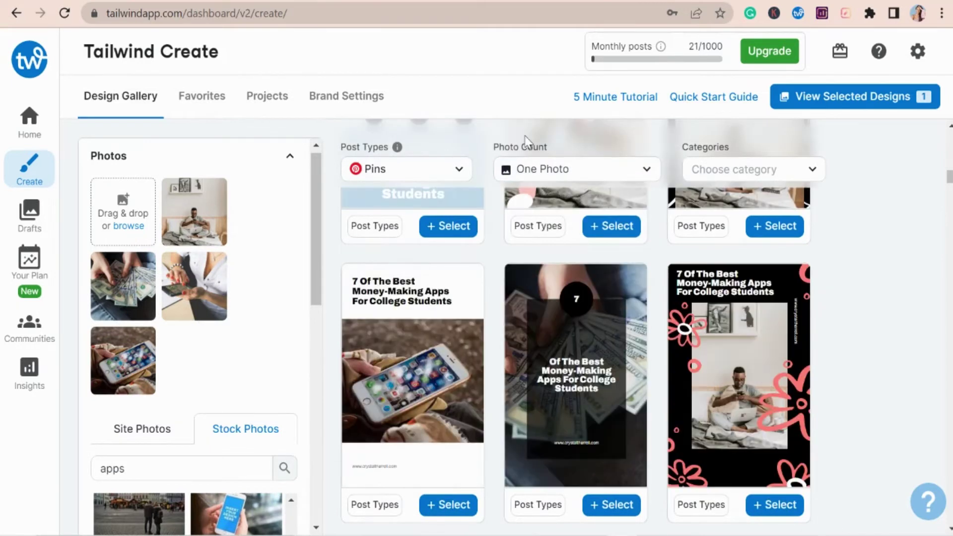
# - Recolour the cash-photo pin with the circled 7 to coral, and cycle its photos through the smartphone image back to the cash
pyautogui.moveTo(613, 311)
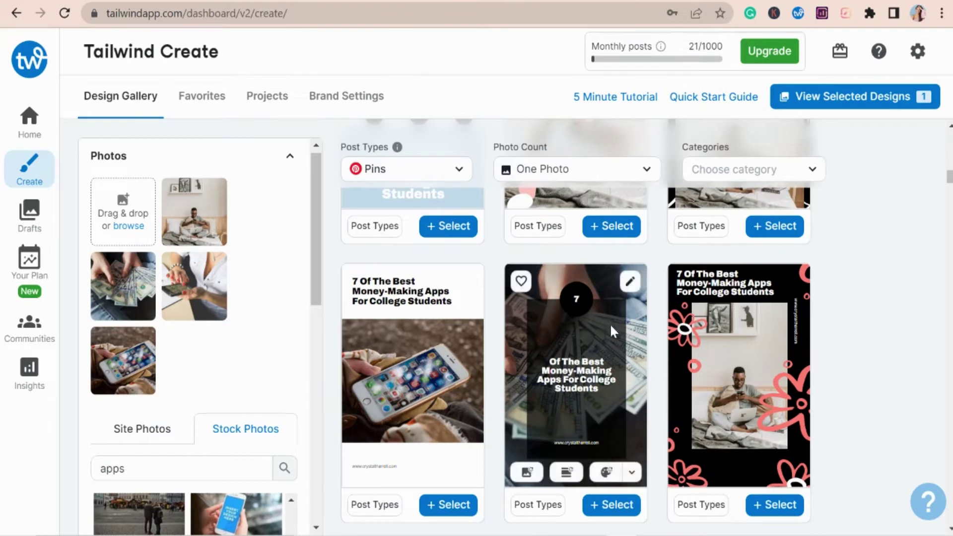
pyautogui.click(604, 474)
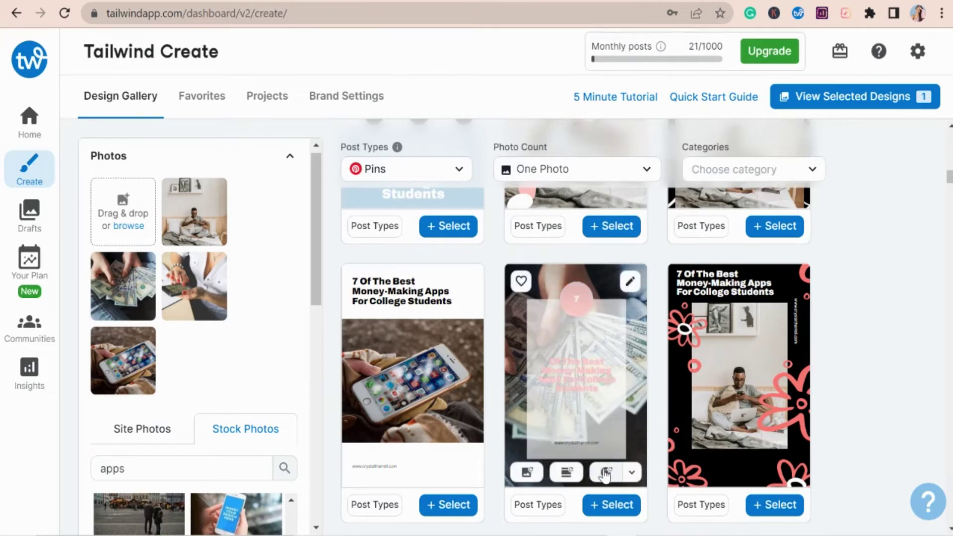
pyautogui.click(516, 480)
pyautogui.click(517, 481)
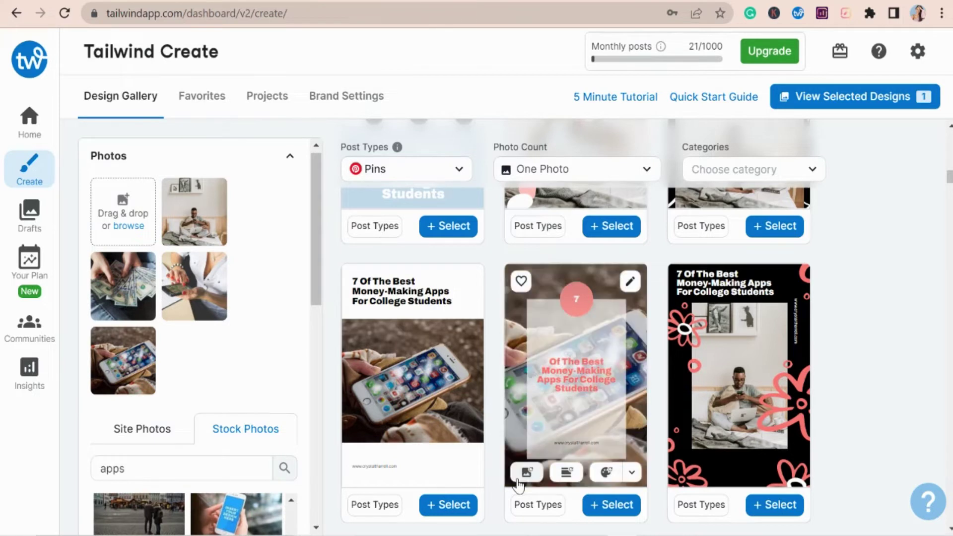
pyautogui.click(518, 481)
pyautogui.click(518, 480)
# - Switch that pin to the layout with a solid title block below the photo, and cycle its colours to coral
pyautogui.click(566, 476)
pyautogui.click(566, 476)
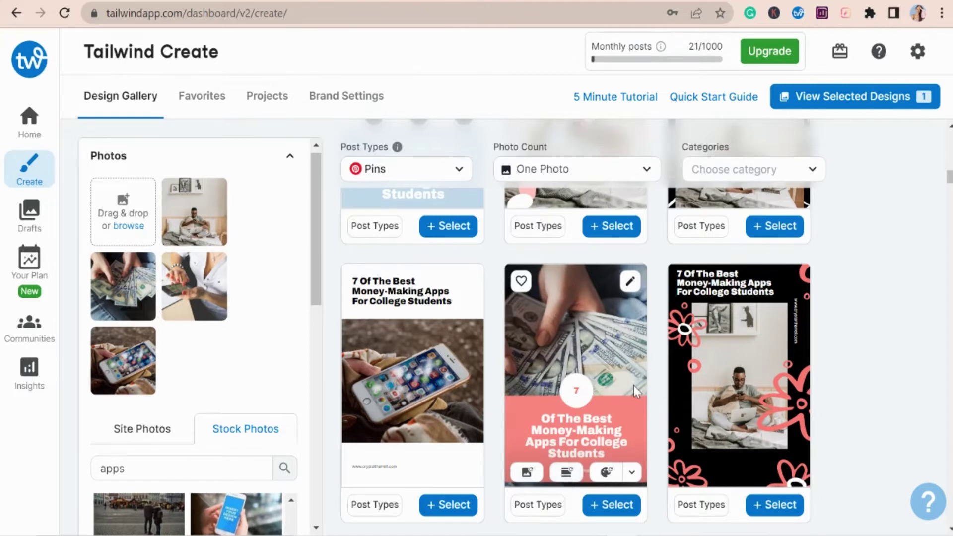
pyautogui.click(606, 472)
pyautogui.click(606, 472)
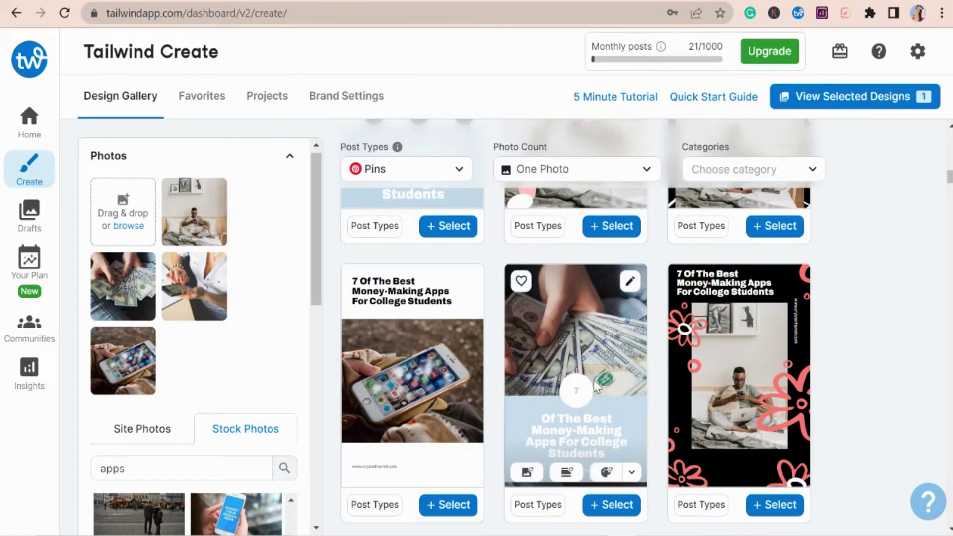
pyautogui.click(606, 471)
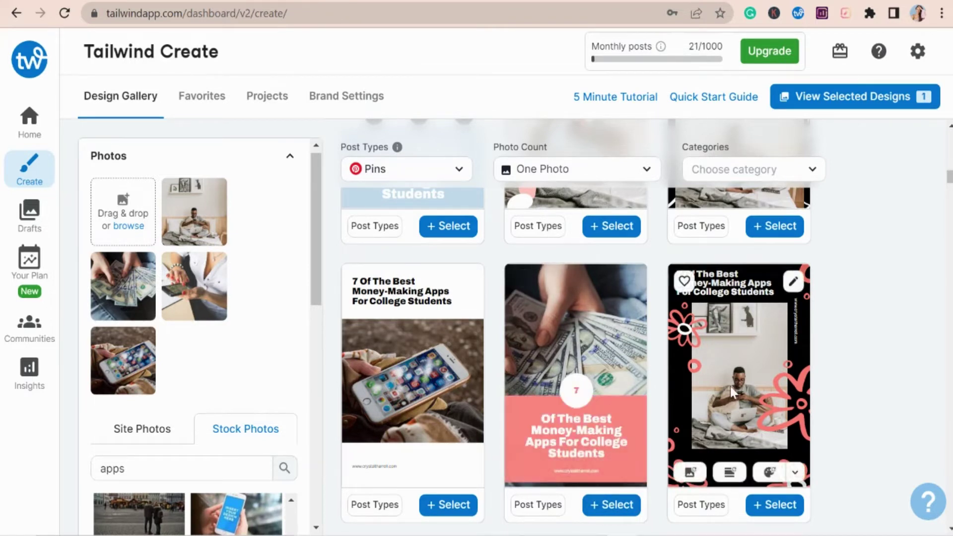
# - Add the customised coral cash pin to the selected designs and continue selecting in the gallery
pyautogui.click(621, 505)
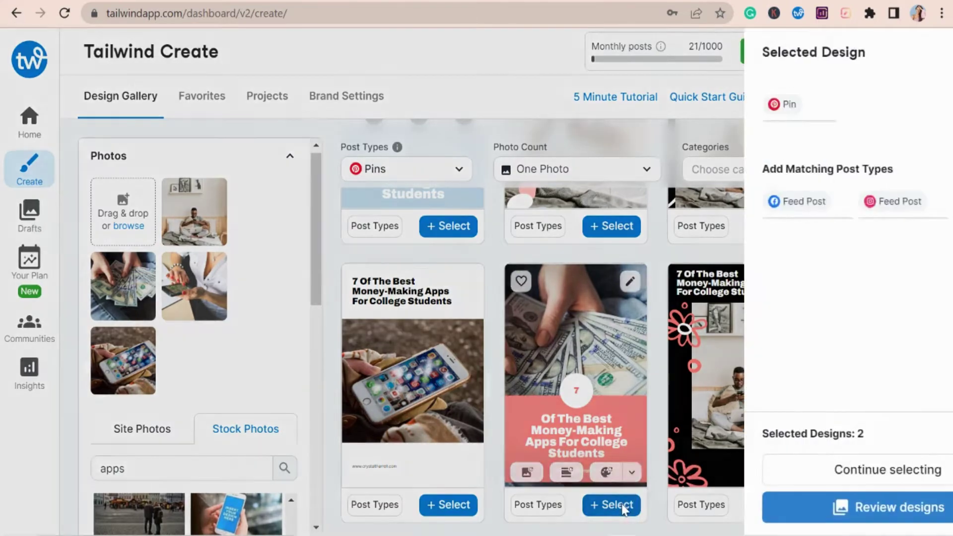
pyautogui.click(782, 470)
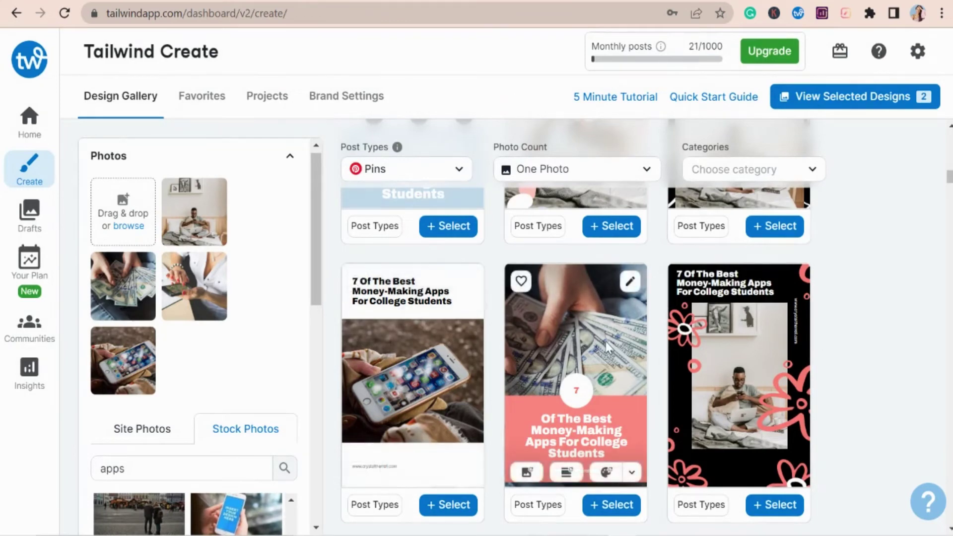
pyautogui.scroll(-5, 603, 342)
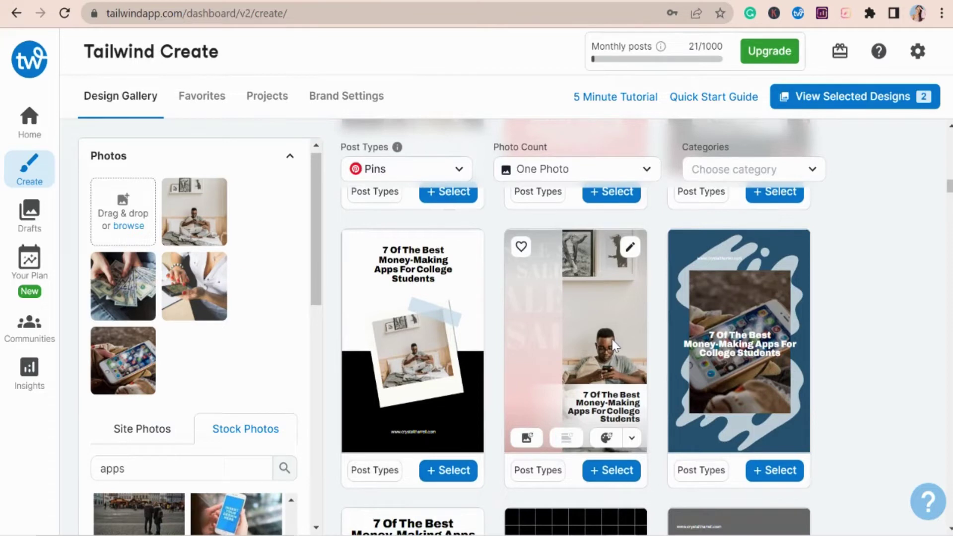
pyautogui.scroll(-2, 612, 339)
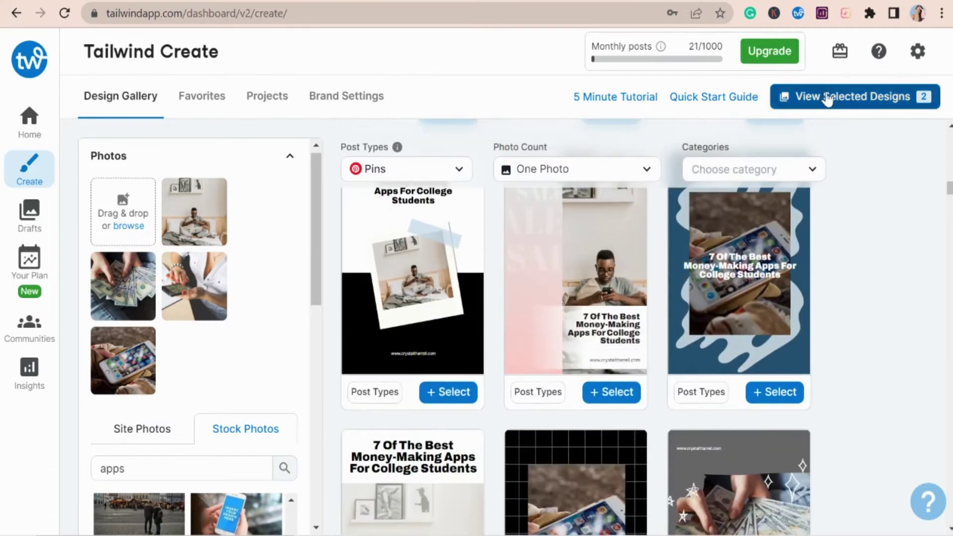
# - Review the pins in the selected designs list and return to the gallery
pyautogui.click(826, 99)
pyautogui.click(749, 131)
pyautogui.click(740, 136)
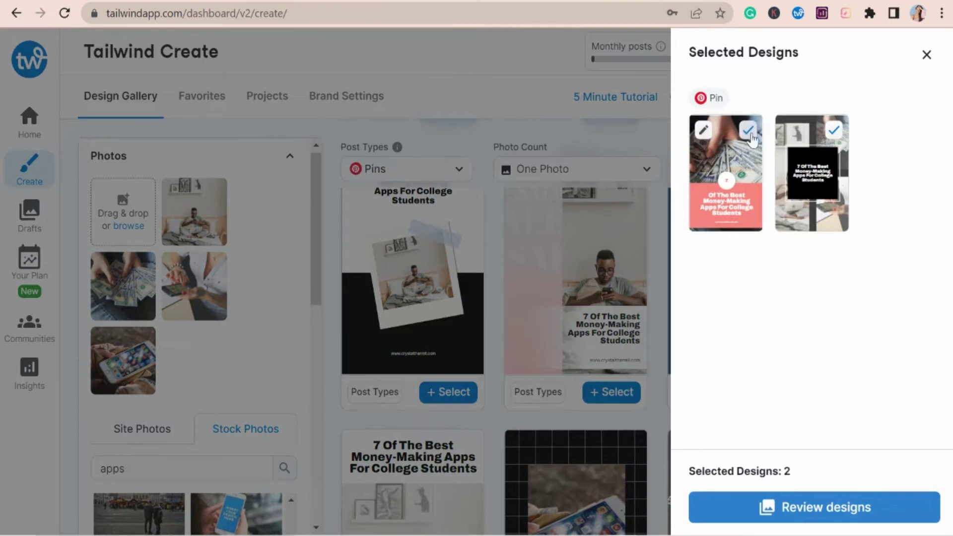
pyautogui.click(924, 58)
# - Filter the gallery to the Blog post category and view the available post types, keeping Pins
pyautogui.scroll(-5, 695, 248)
pyautogui.scroll(-5, 673, 289)
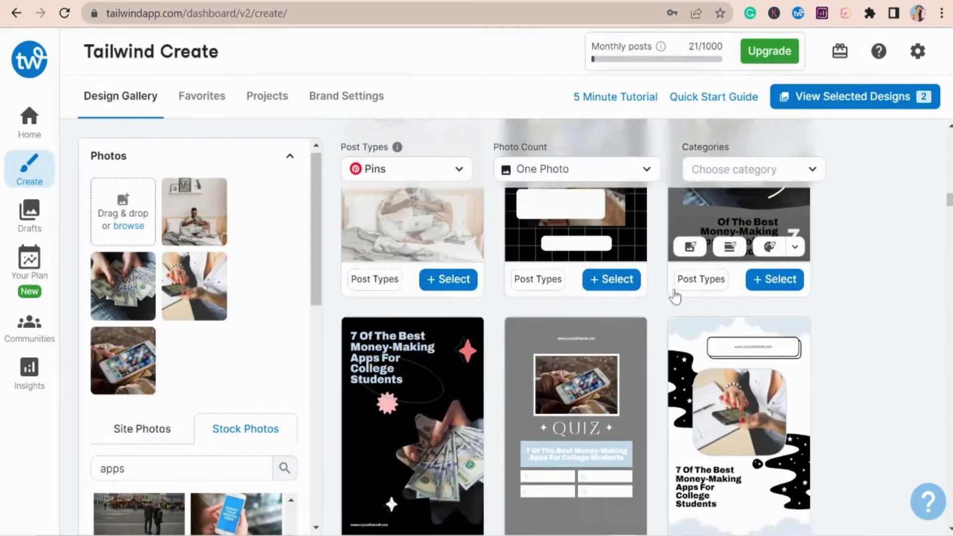
pyautogui.scroll(2, 724, 198)
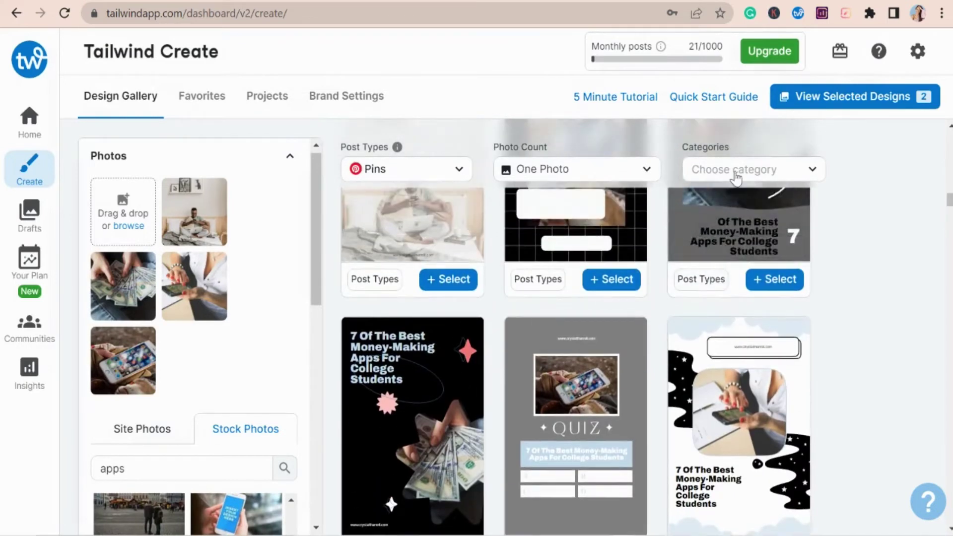
pyautogui.click(736, 178)
pyautogui.moveTo(739, 202)
pyautogui.click(885, 243)
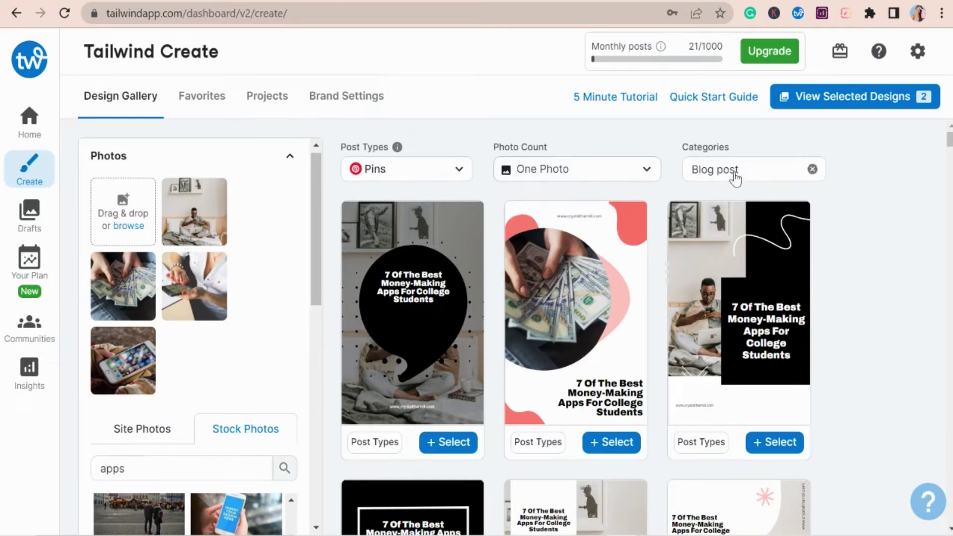
pyautogui.click(448, 171)
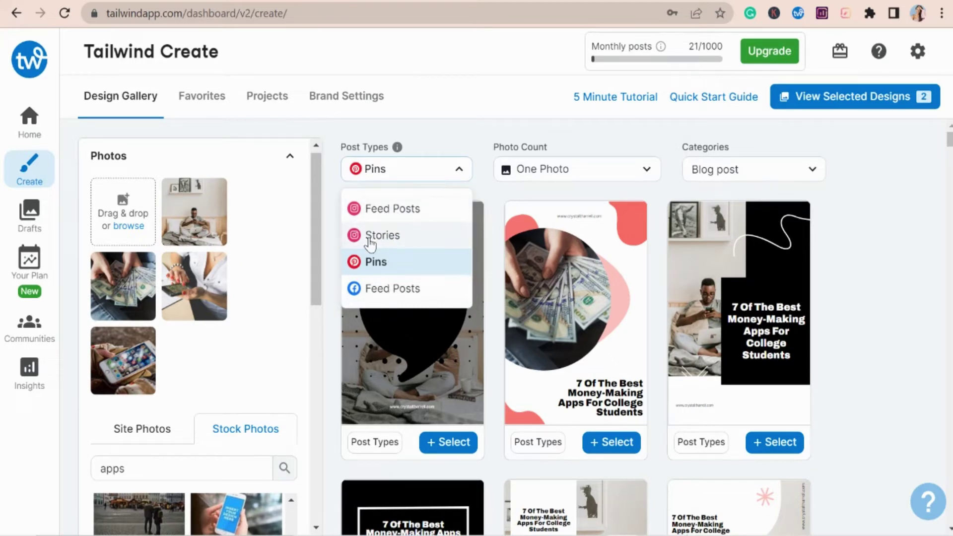
pyautogui.click(457, 130)
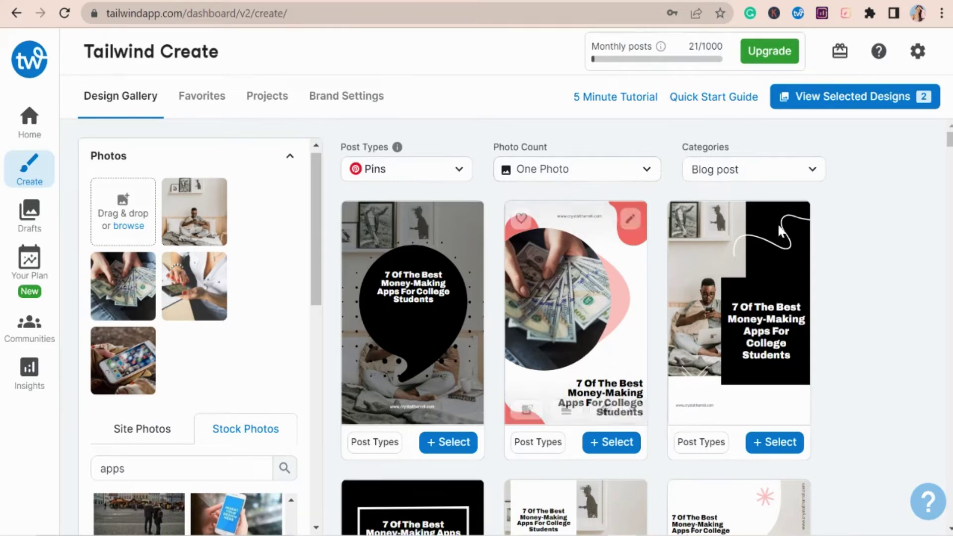
# - Select further blog post pin designs with the cash and smartphone photos, bringing the selection to five pins
pyautogui.scroll(-10, 704, 317)
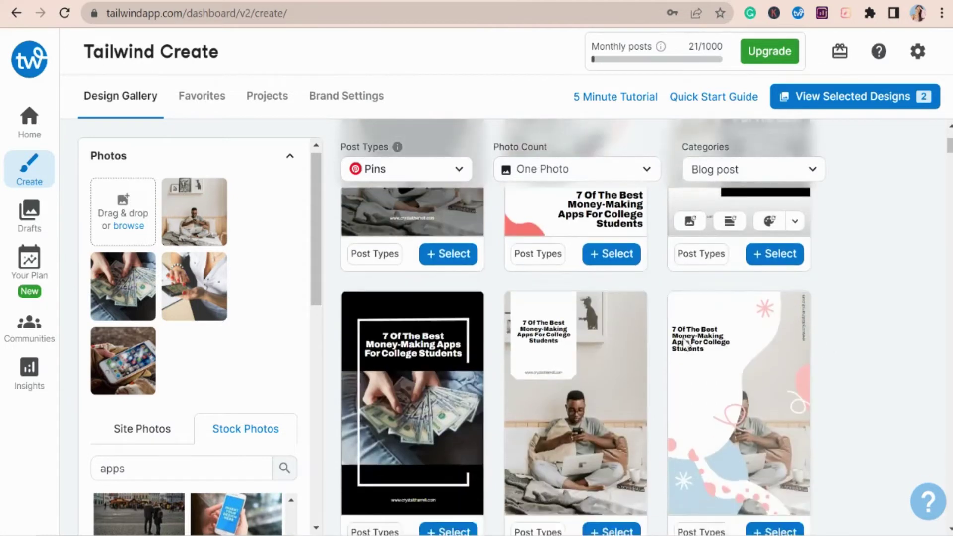
pyautogui.scroll(-12, 636, 416)
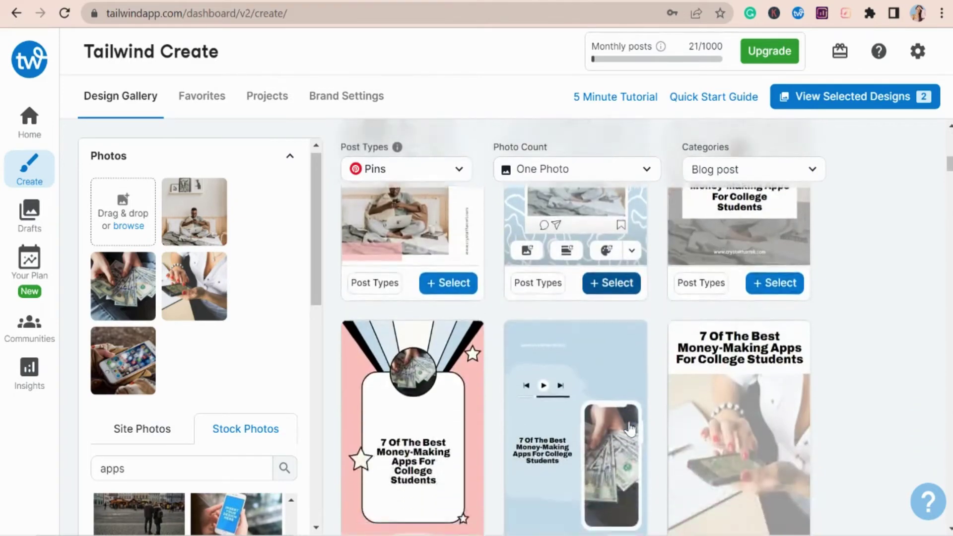
pyautogui.scroll(-10, 649, 425)
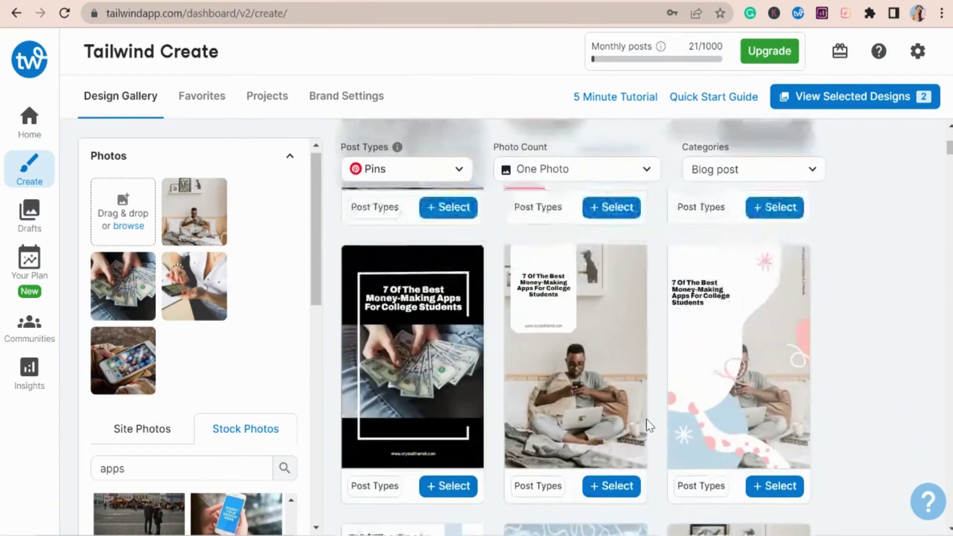
pyautogui.click(421, 441)
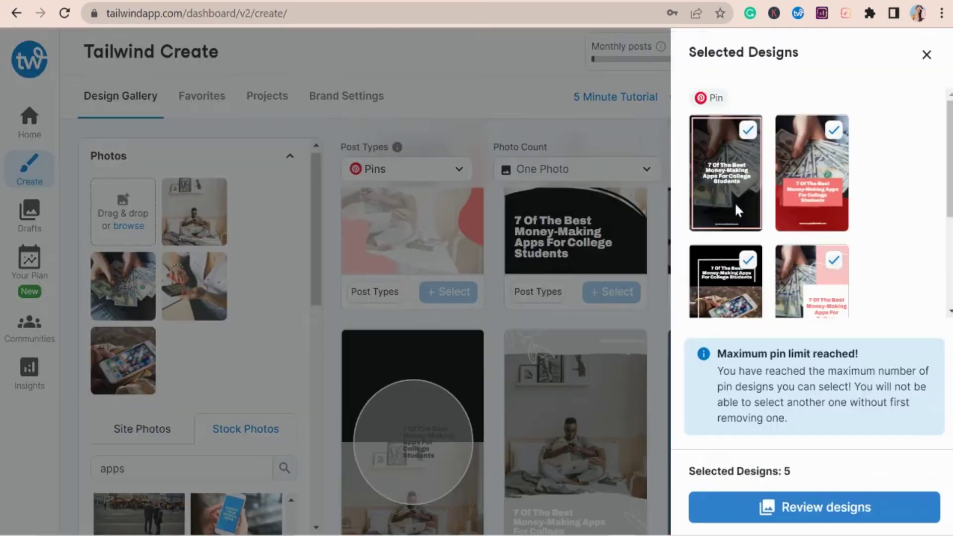
# - Look over all the chosen pins in the selected designs list and proceed to the design review page
pyautogui.scroll(-2, 864, 248)
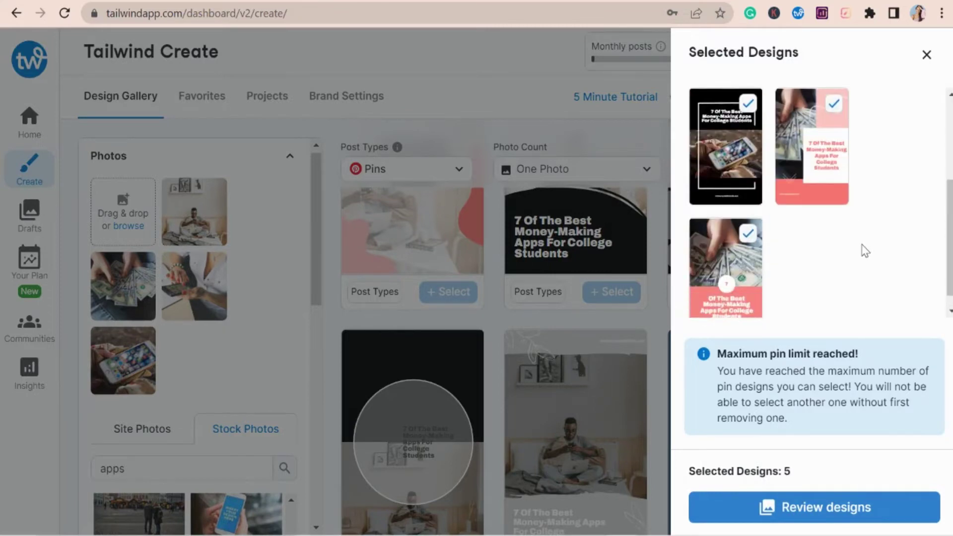
pyautogui.scroll(1, 865, 248)
pyautogui.scroll(-3, 864, 246)
pyautogui.scroll(-2, 865, 245)
pyautogui.scroll(-1, 865, 244)
pyautogui.scroll(2, 865, 244)
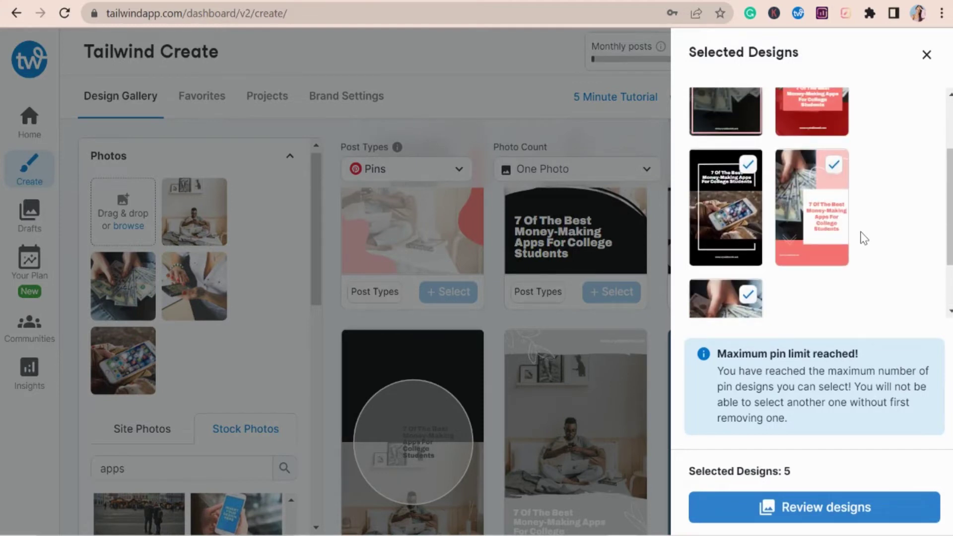
pyautogui.scroll(2, 859, 240)
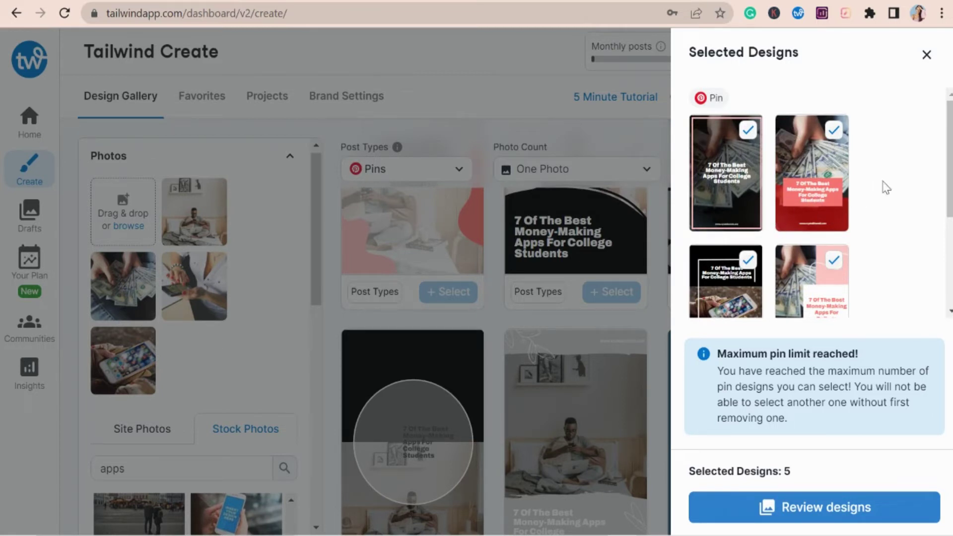
pyautogui.scroll(-4, 890, 189)
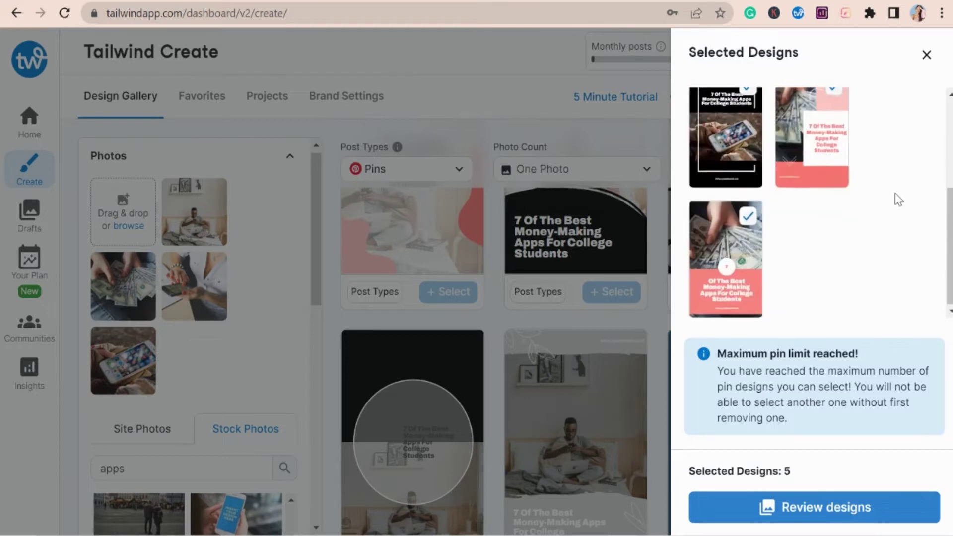
pyautogui.click(823, 505)
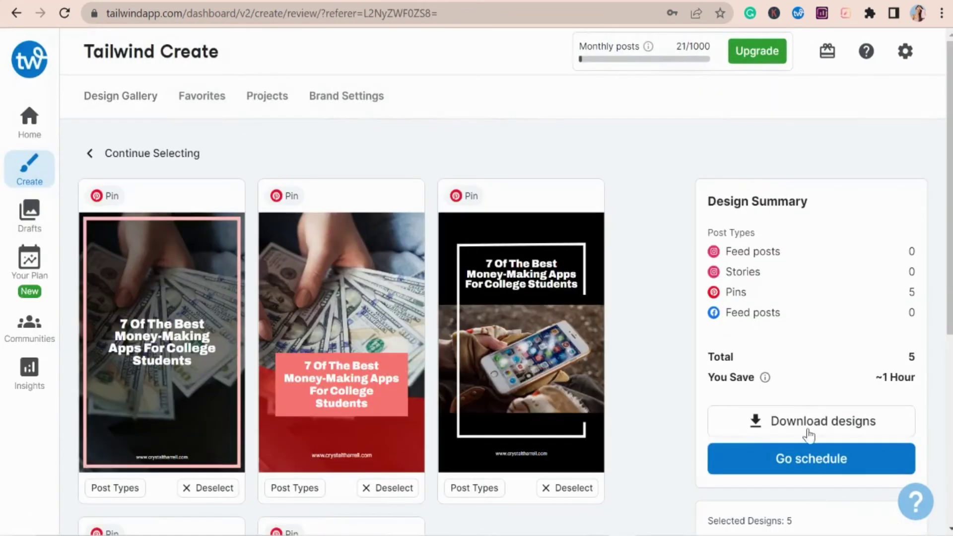
# - Look over the five chosen pins and send them to scheduling under the already selected Pinterest account
pyautogui.scroll(-2, 266, 356)
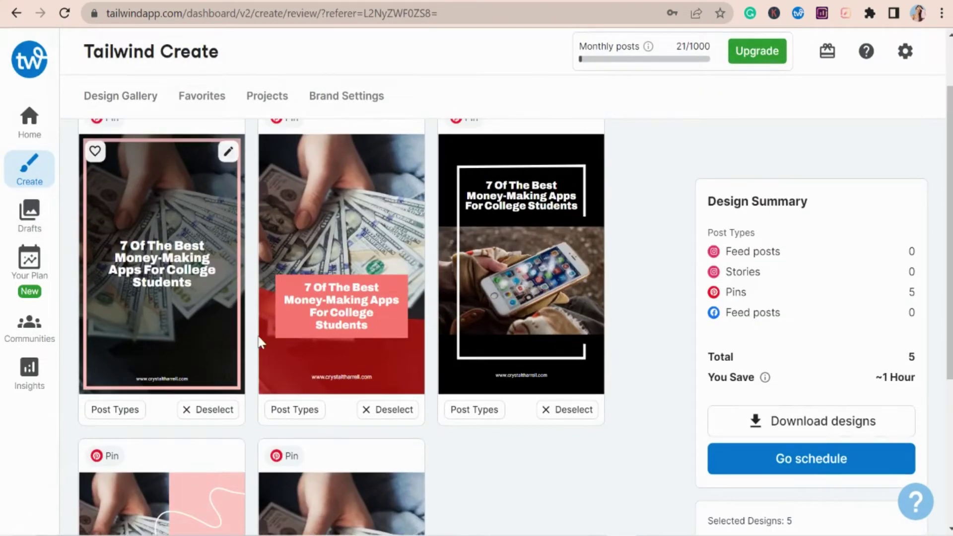
pyautogui.scroll(-5, 262, 396)
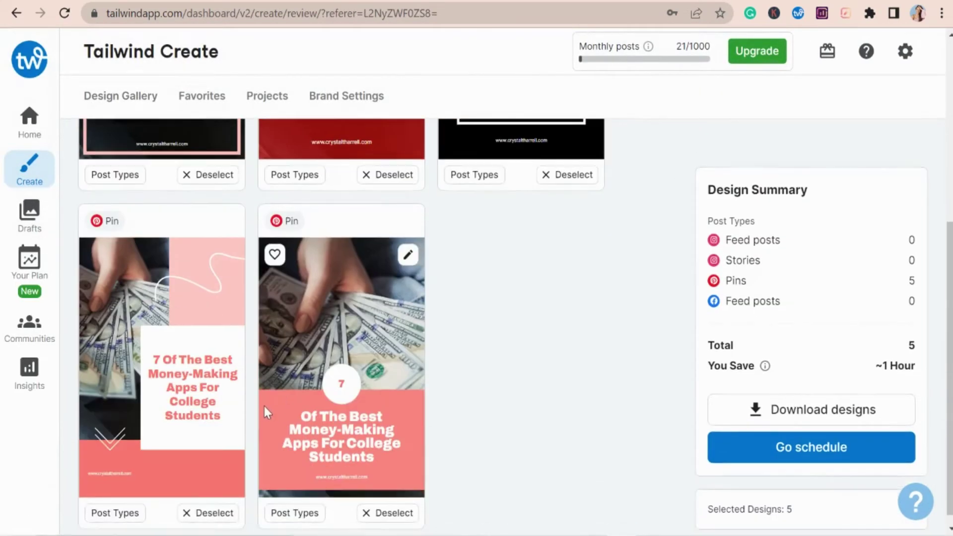
pyautogui.scroll(6, 267, 401)
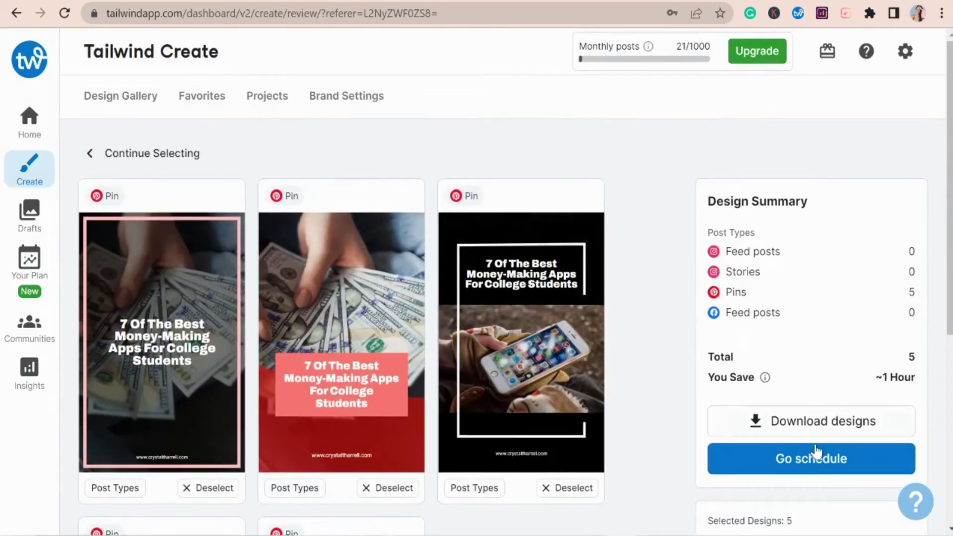
pyautogui.click(769, 467)
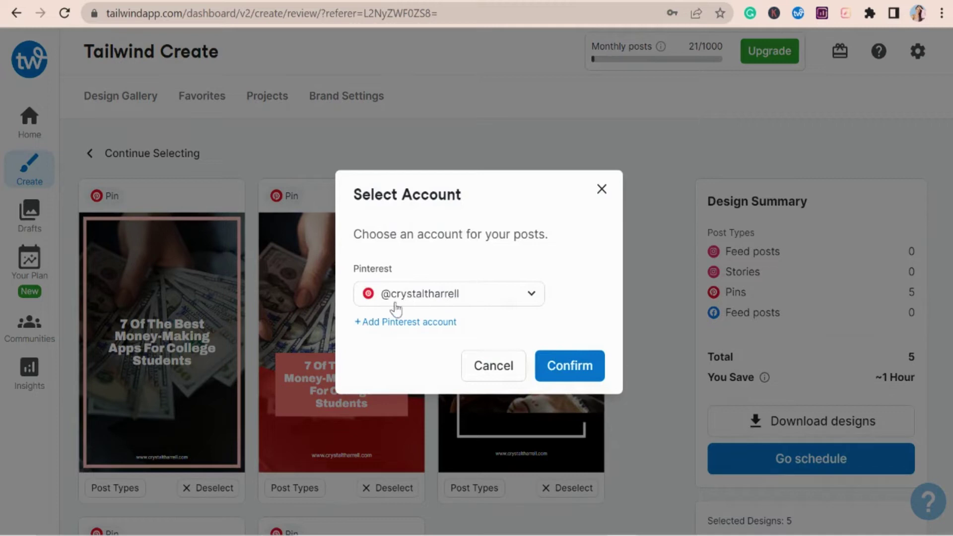
pyautogui.click(572, 366)
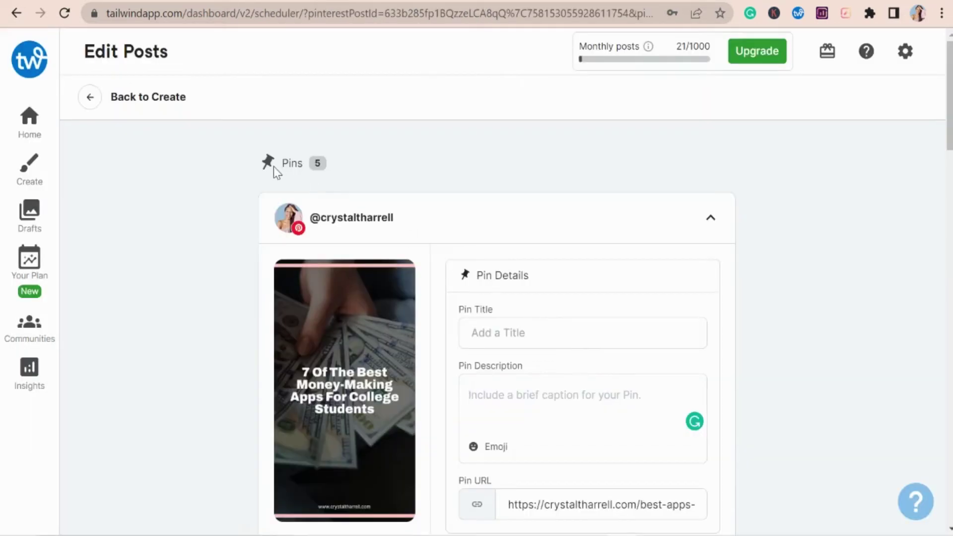
# - Examine the first pin's post form, covering its title, description, URL, board destination, posting times and Community Pins sections
pyautogui.scroll(-1, 645, 209)
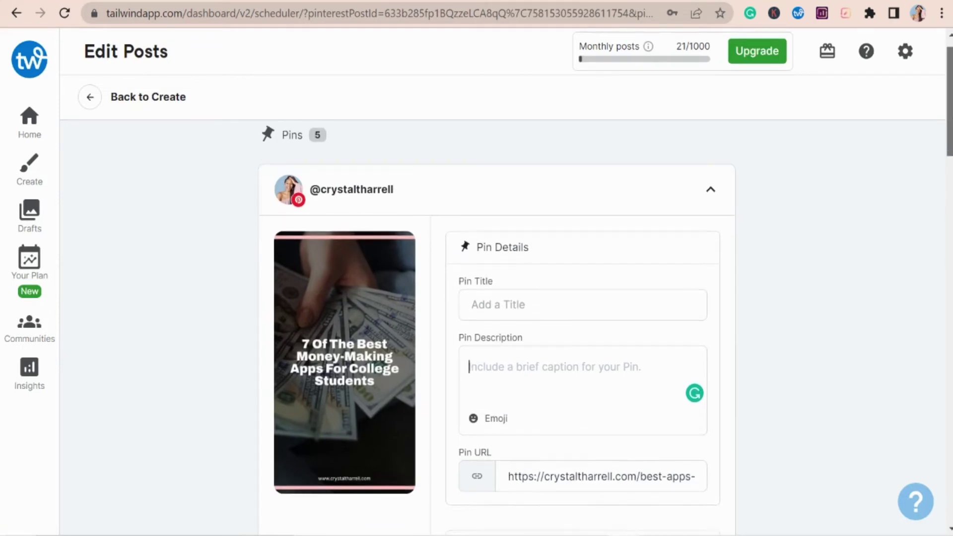
pyautogui.moveTo(948, 105); pyautogui.dragTo(926, 70)
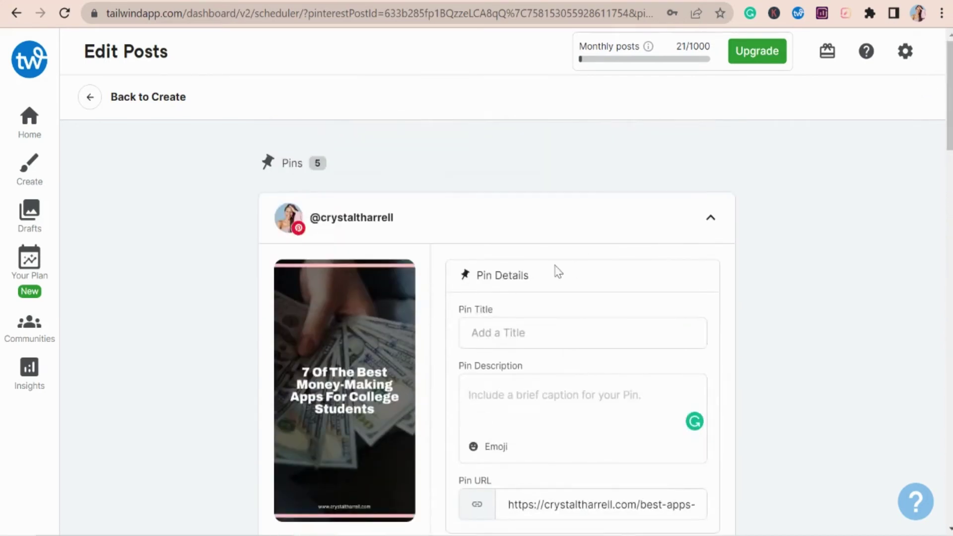
pyautogui.scroll(-7, 551, 402)
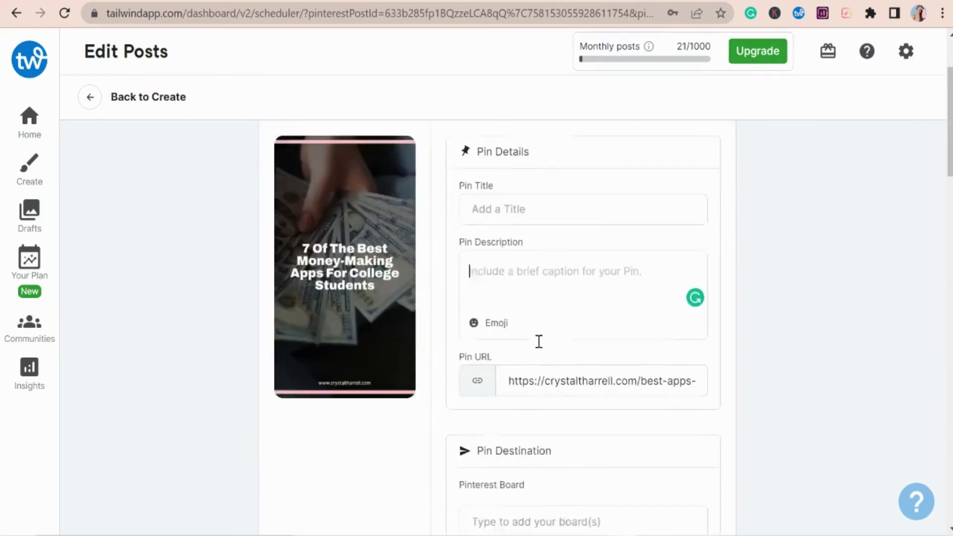
pyautogui.scroll(6, 546, 340)
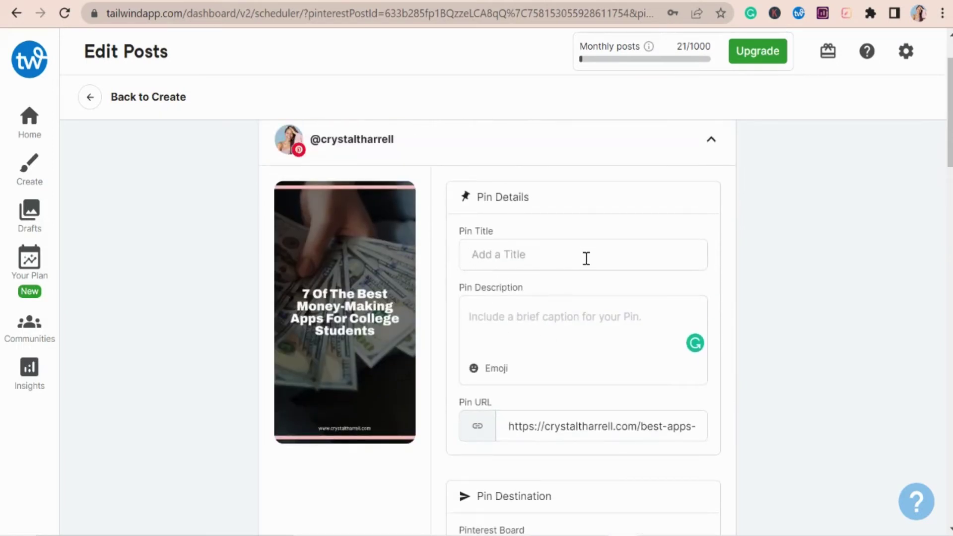
pyautogui.scroll(-10, 591, 266)
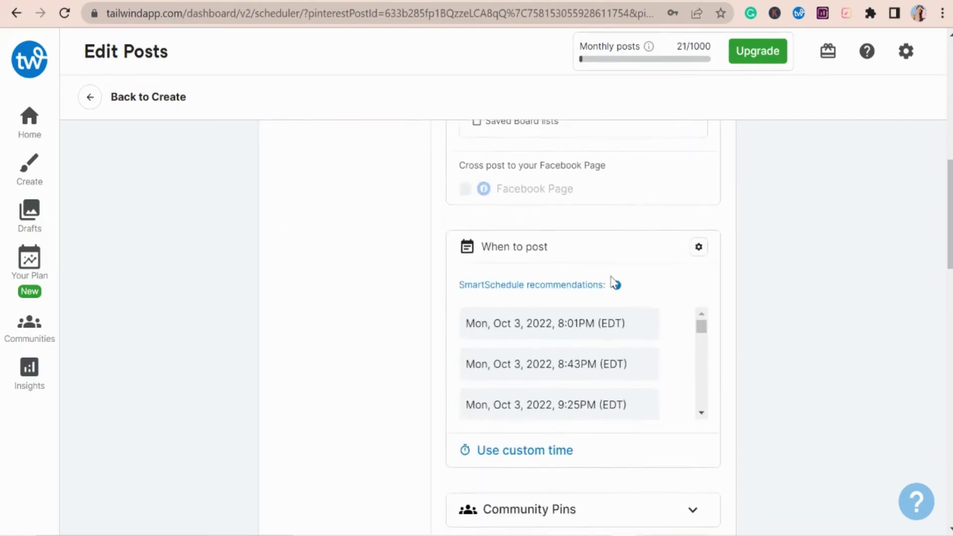
pyautogui.scroll(-2, 557, 304)
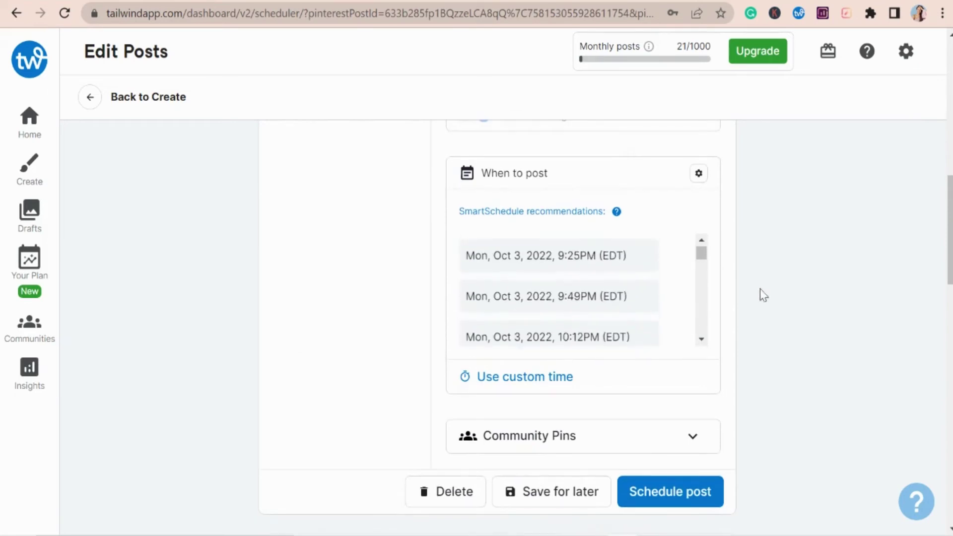
pyautogui.scroll(8, 793, 278)
pyautogui.scroll(5, 799, 240)
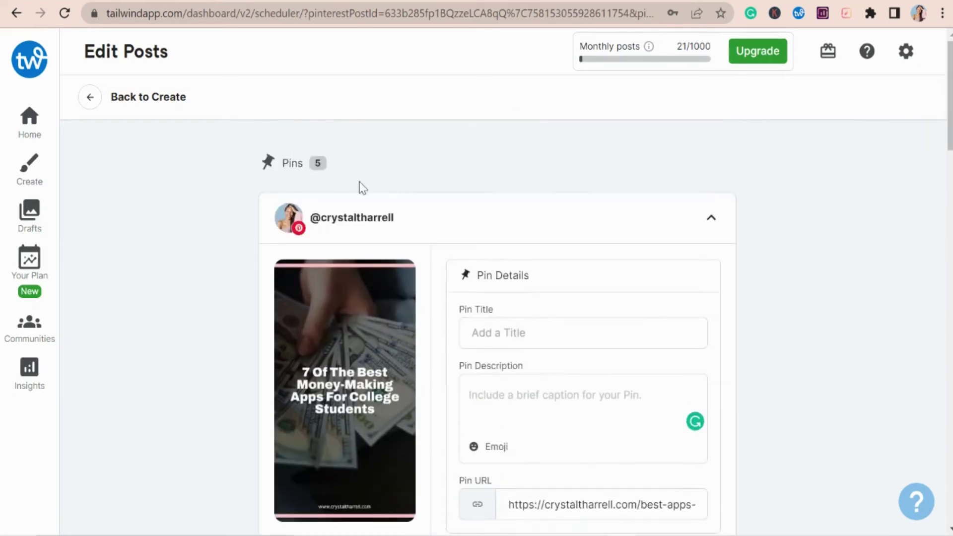
pyautogui.scroll(-3, 725, 293)
pyautogui.scroll(1, 733, 287)
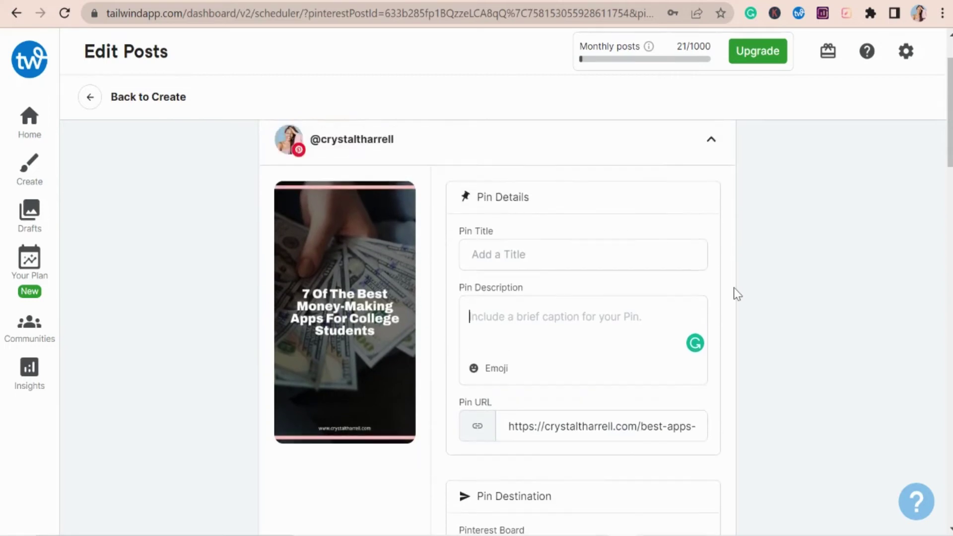
pyautogui.scroll(2, 779, 284)
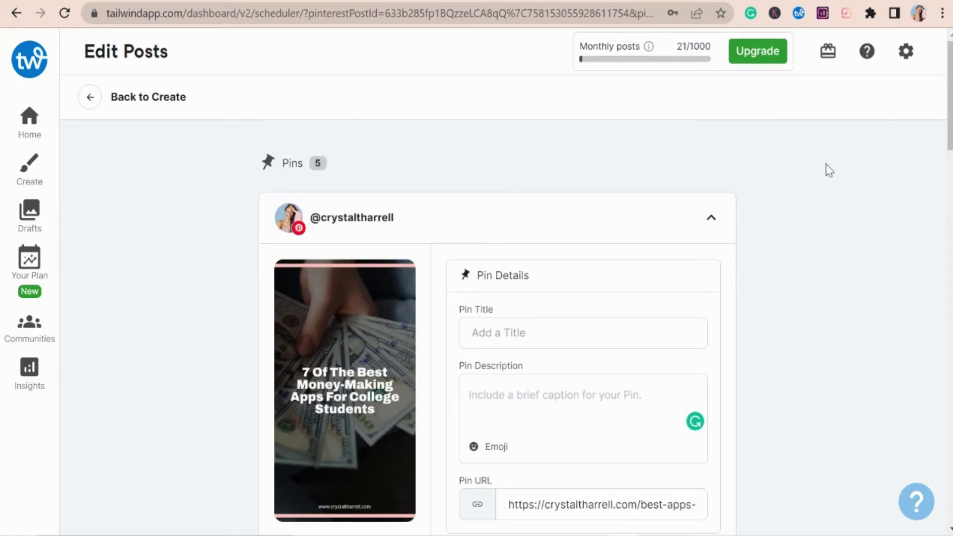
pyautogui.scroll(-2, 828, 169)
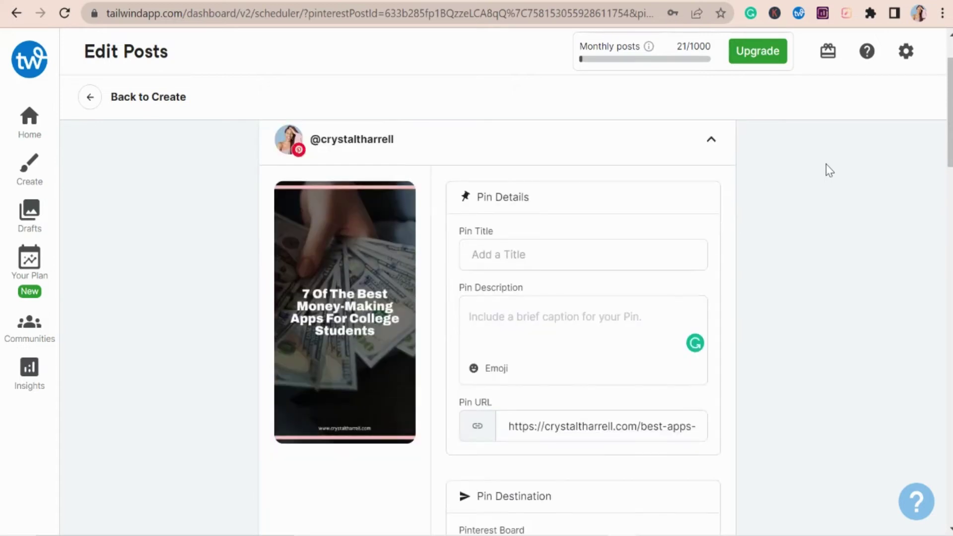
pyautogui.scroll(-2, 746, 245)
pyautogui.scroll(4, 299, 367)
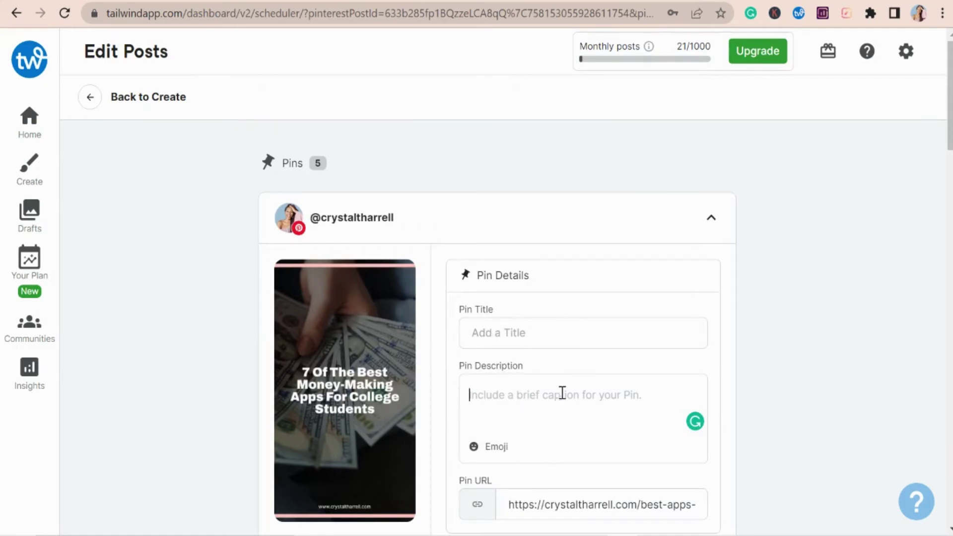
# - Add the saved board list Academic Success Tips as the first pin's Pinterest destination
pyautogui.scroll(-10, 571, 392)
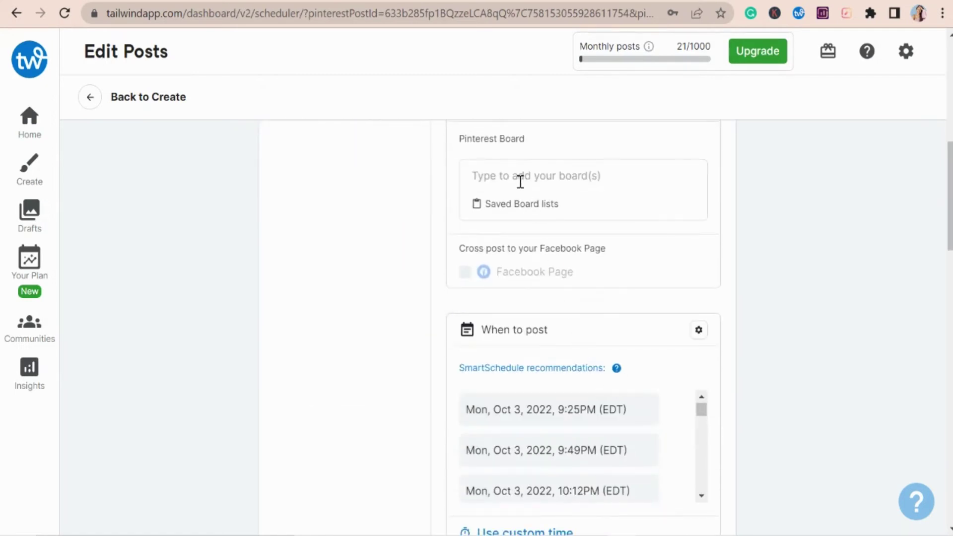
pyautogui.click(520, 180)
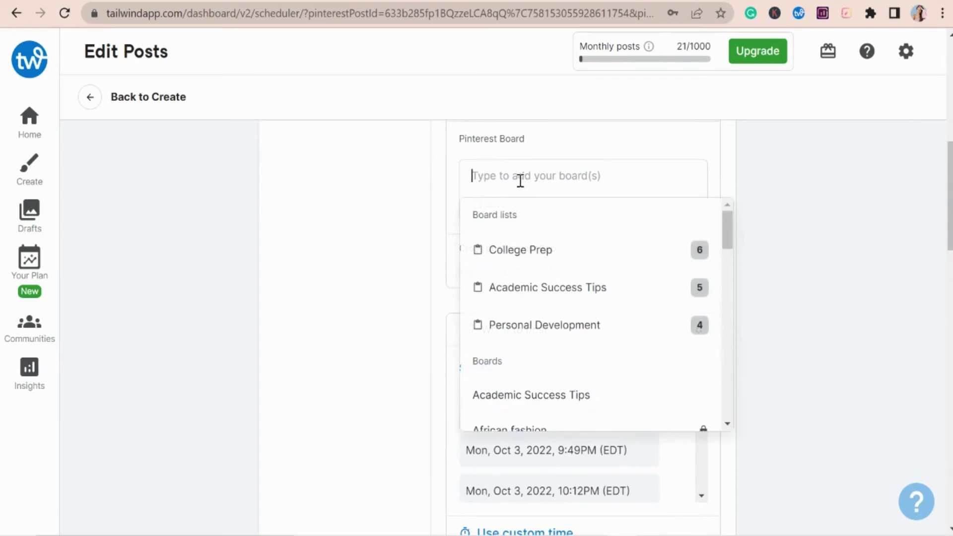
pyautogui.click(559, 286)
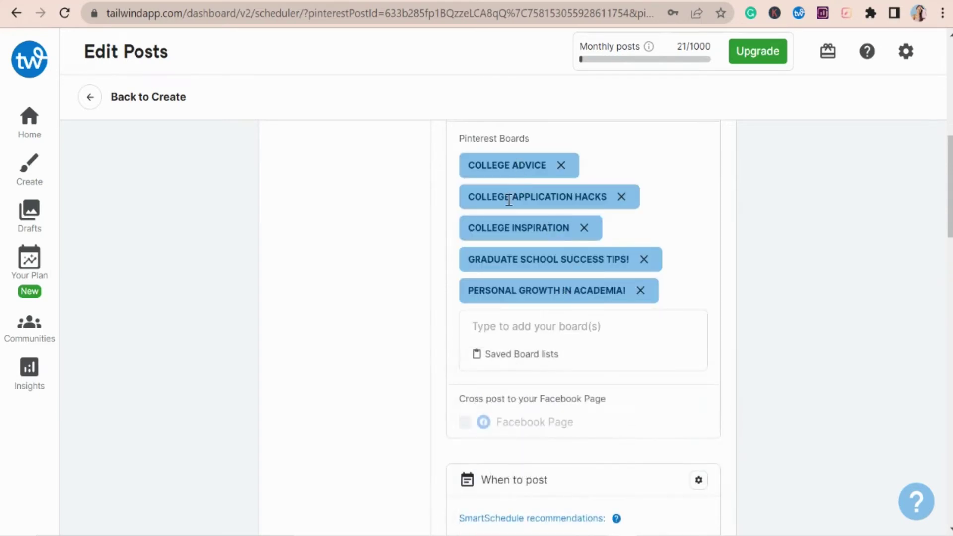
# - Choose the SmartSchedule recommended time Mon, Oct 3, 2022, 9:25PM (EDT) for the first pin
pyautogui.scroll(-5, 638, 453)
pyautogui.scroll(3, 633, 434)
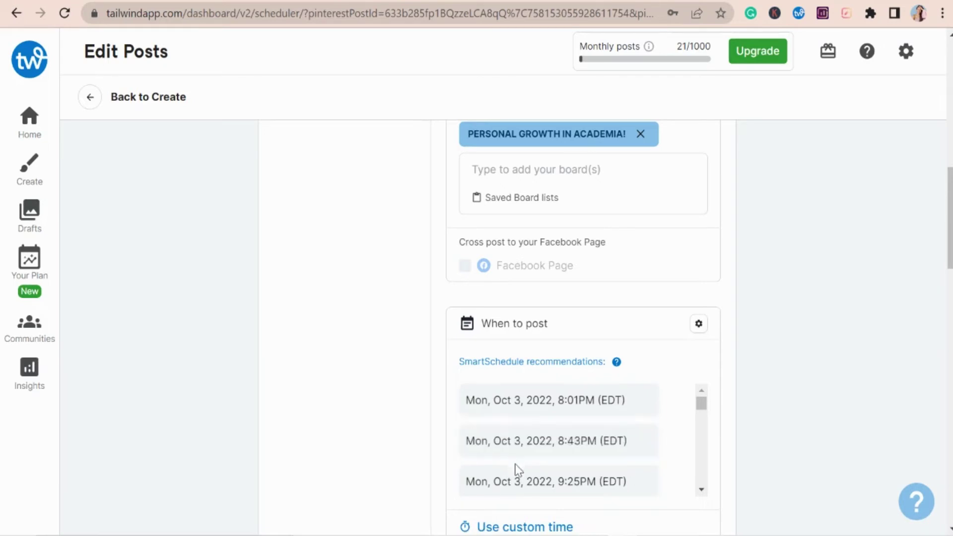
pyautogui.click(501, 481)
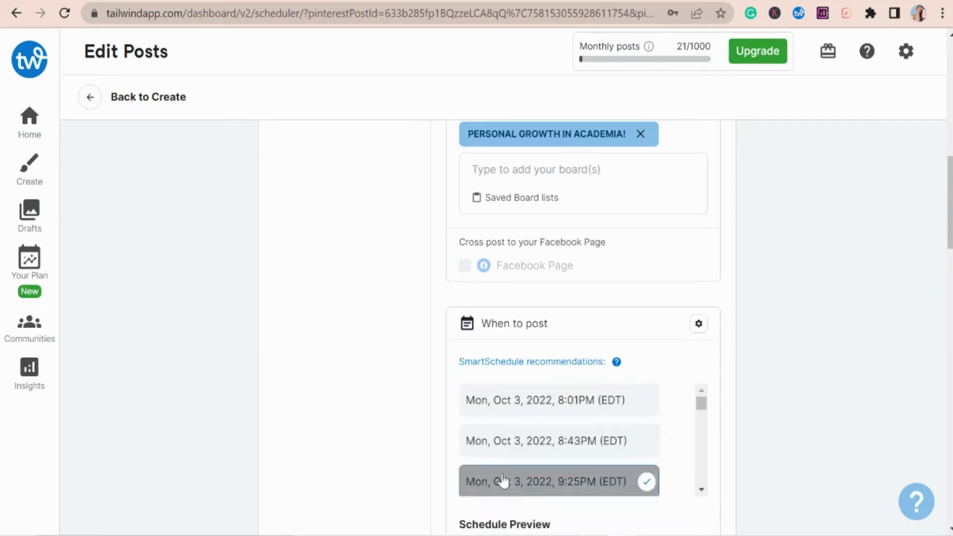
# - Examine the other recommended time slots and the schedule preview showing when the pin posts to each board
pyautogui.scroll(-3, 604, 451)
pyautogui.scroll(-3, 757, 504)
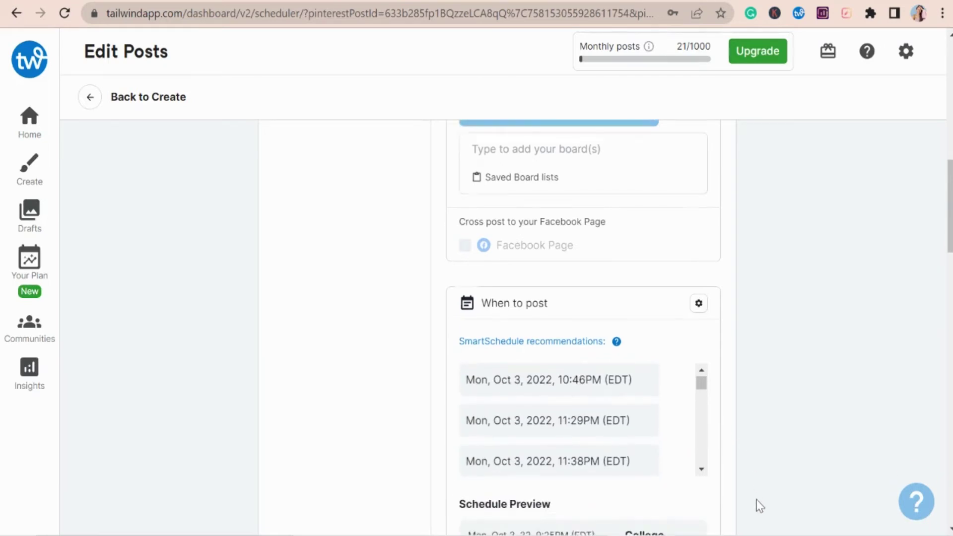
pyautogui.scroll(3, 759, 505)
pyautogui.scroll(4, 629, 433)
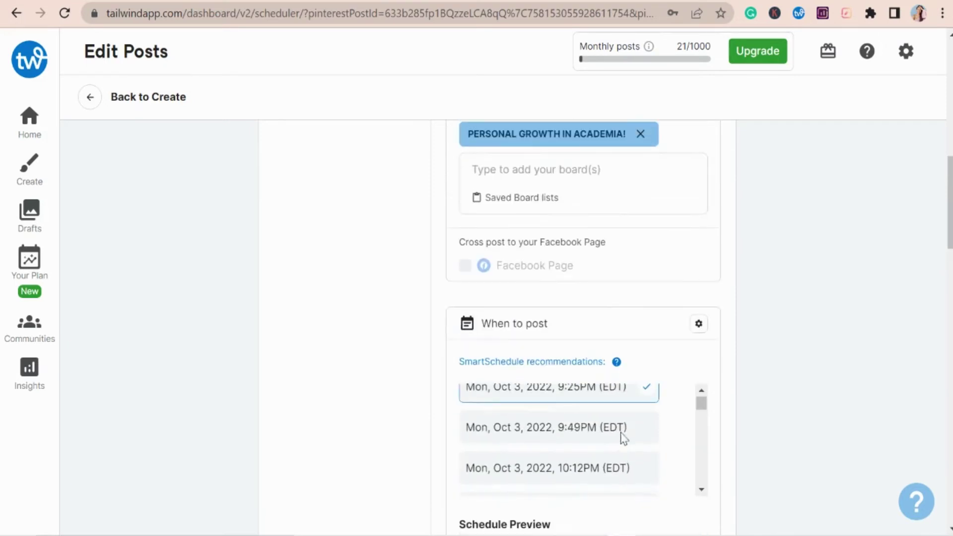
pyautogui.scroll(2, 599, 439)
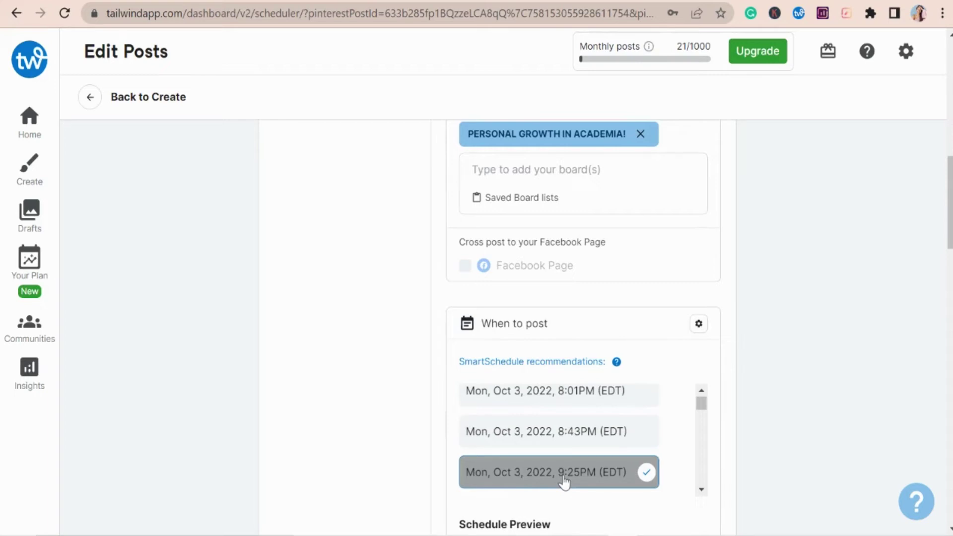
pyautogui.scroll(-6, 721, 427)
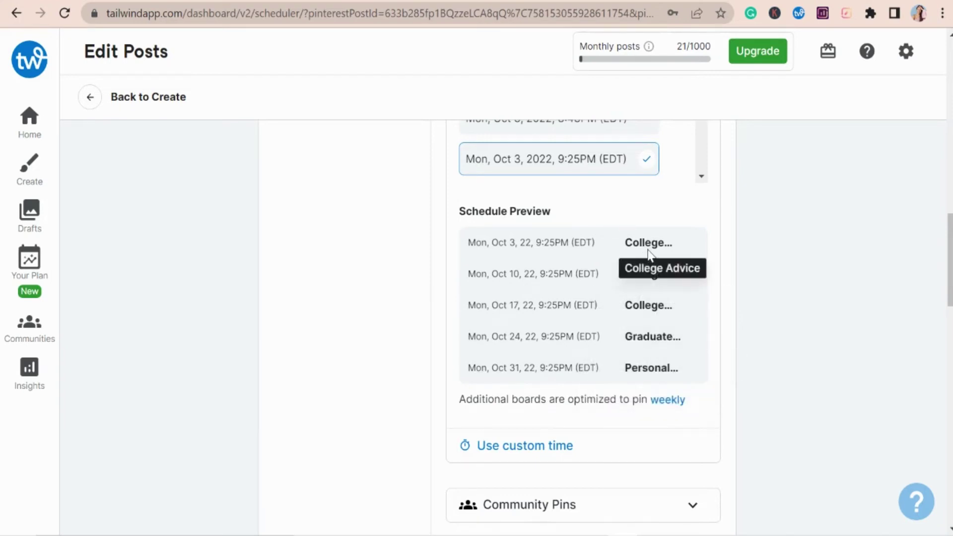
pyautogui.scroll(4, 648, 239)
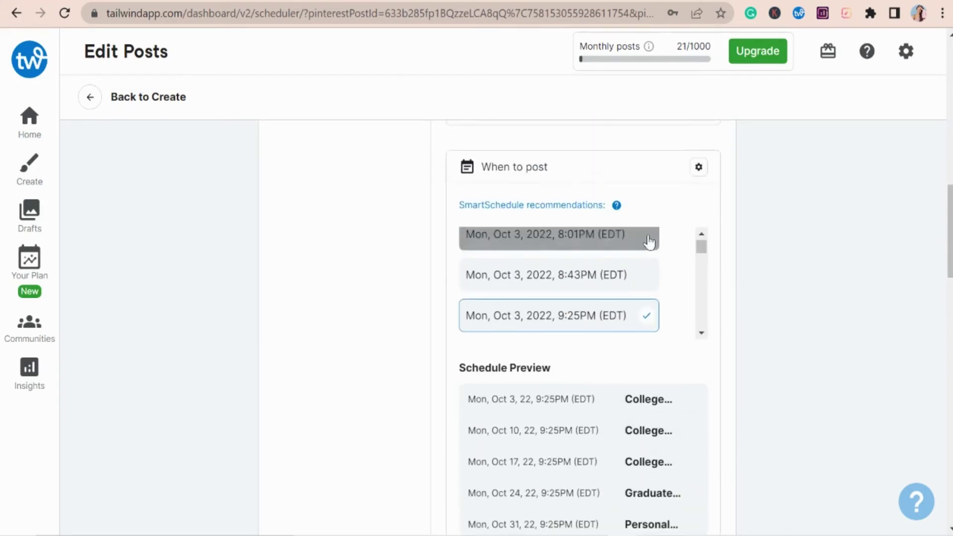
pyautogui.scroll(3, 700, 266)
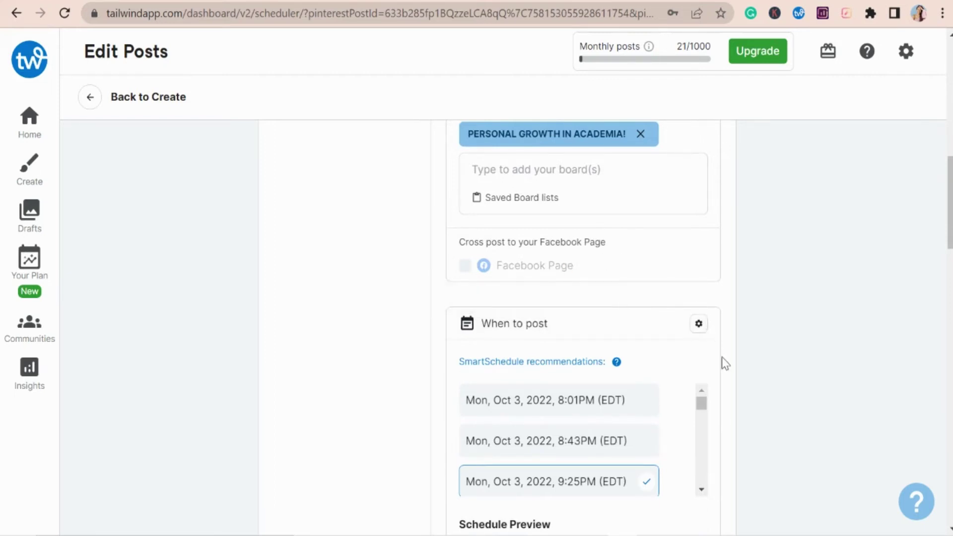
pyautogui.scroll(-3, 714, 407)
pyautogui.scroll(-2, 694, 455)
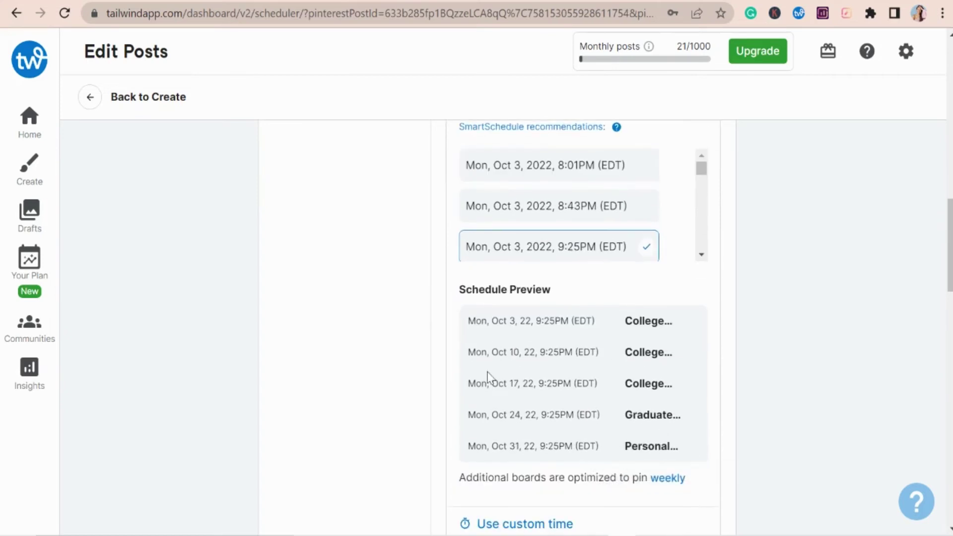
pyautogui.scroll(-2, 734, 392)
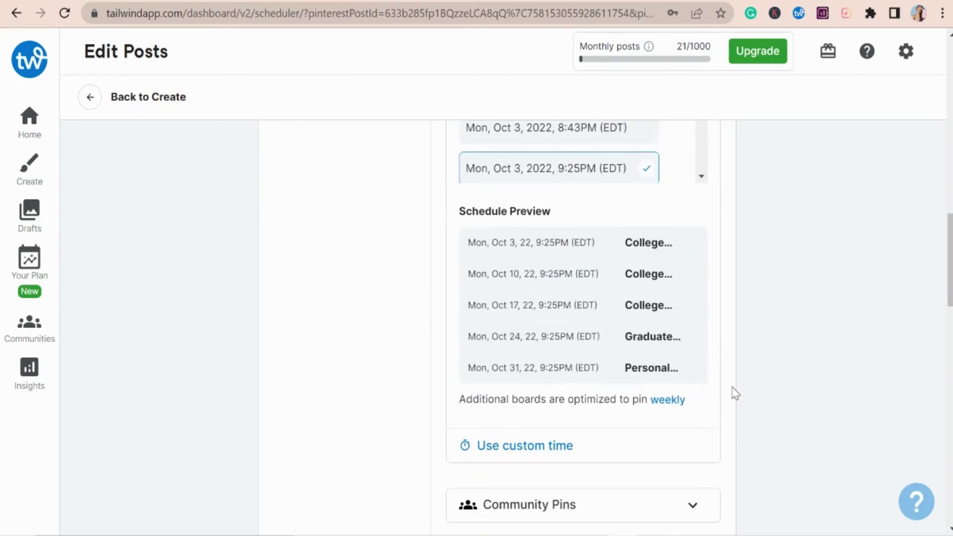
# - Expand the first pin's Community Pins section and set it to contribute only to the College Tips community
pyautogui.scroll(-2, 731, 397)
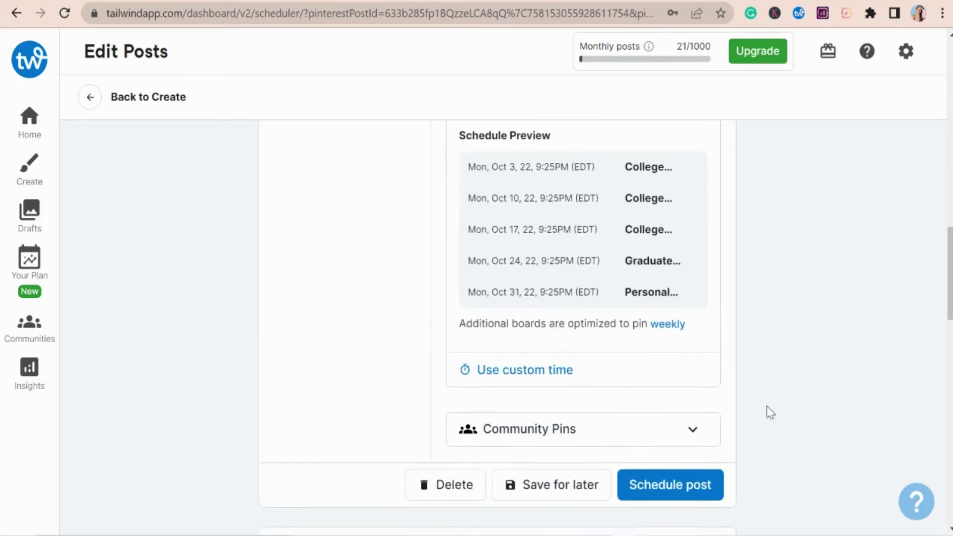
pyautogui.click(671, 436)
pyautogui.scroll(-2, 663, 436)
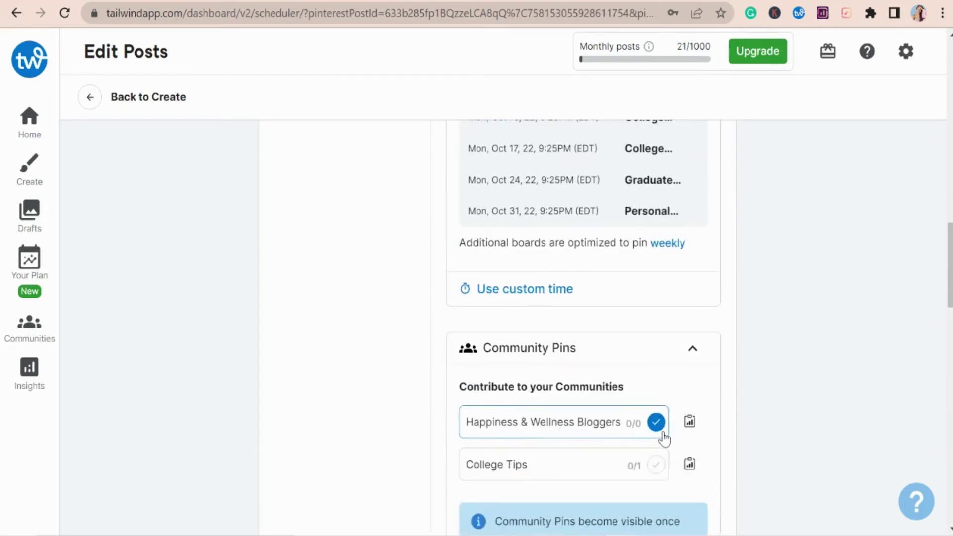
pyautogui.click(653, 468)
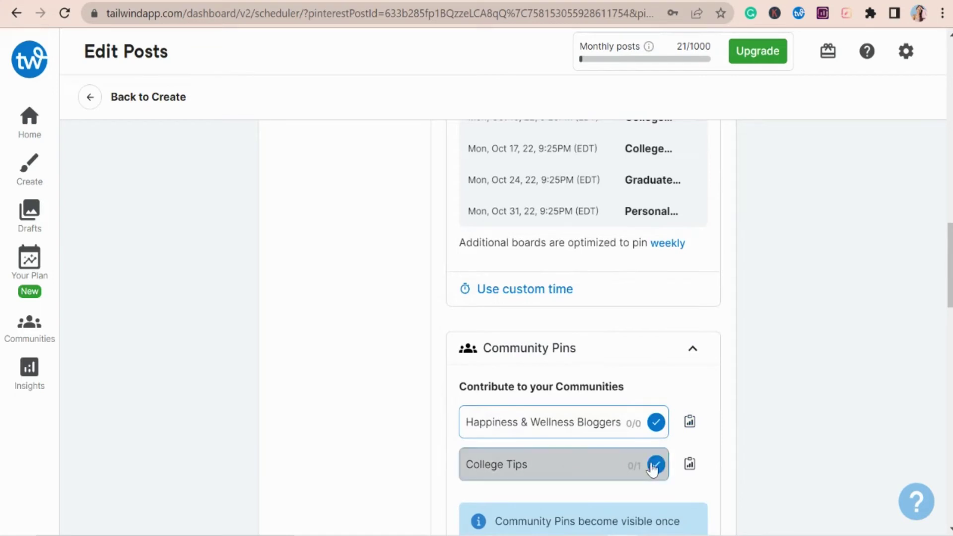
pyautogui.click(656, 422)
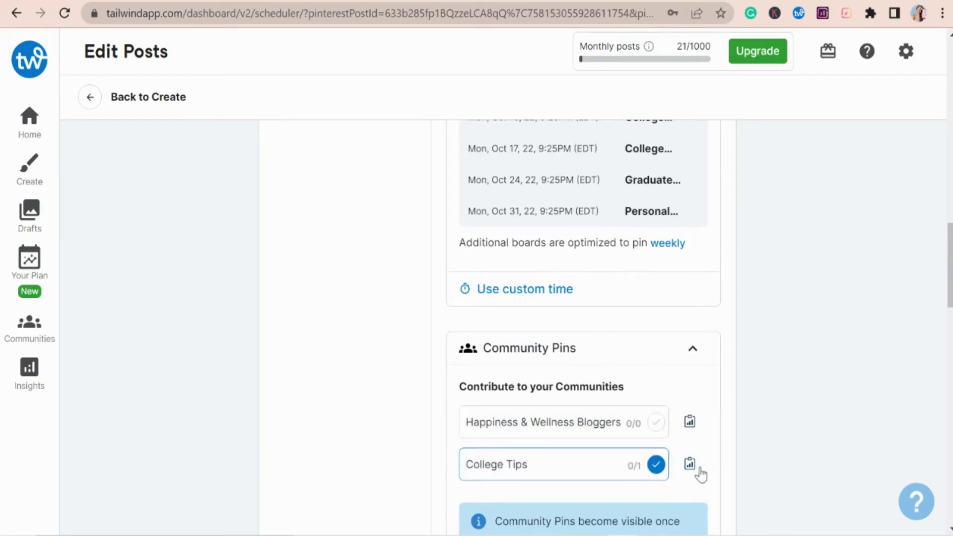
pyautogui.scroll(-5, 766, 444)
pyautogui.scroll(-1, 764, 445)
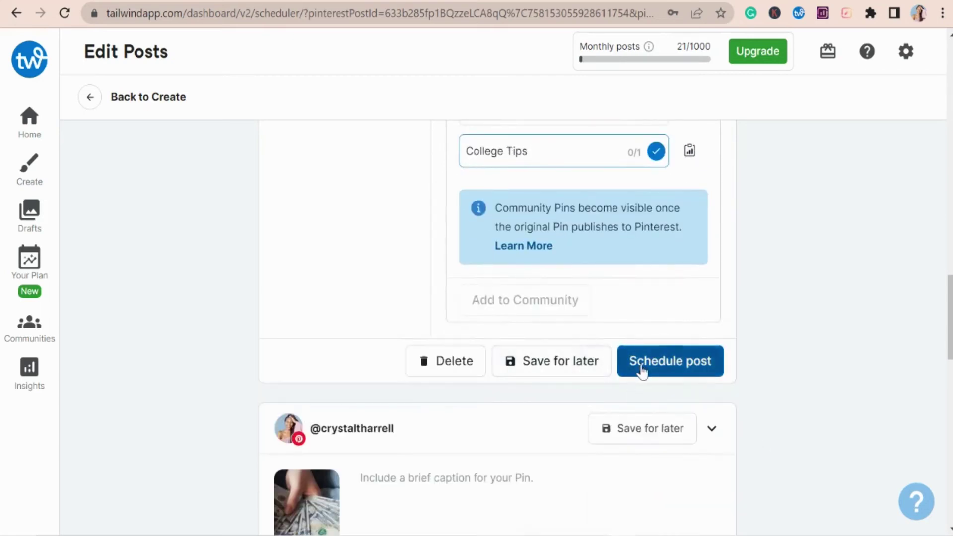
pyautogui.scroll(11, 786, 310)
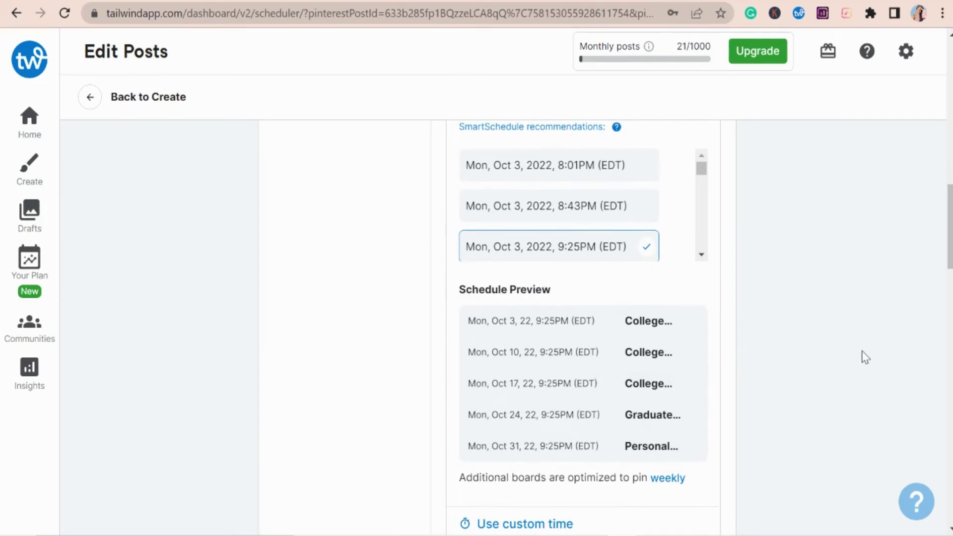
# - Add the individual boards Academic Success Tips and College Preparation to the first pin's Pinterest destinations
pyautogui.scroll(10, 682, 405)
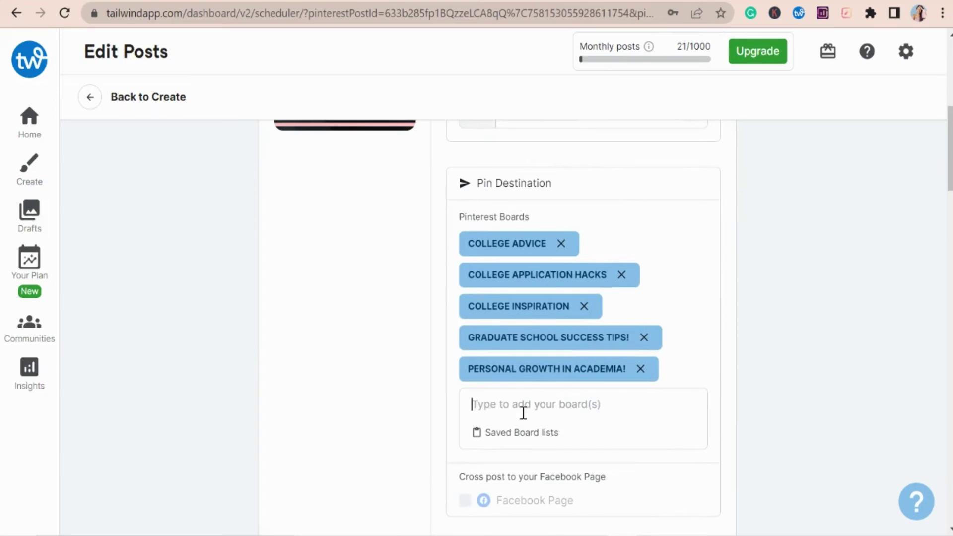
pyautogui.click(523, 412)
pyautogui.scroll(-4, 645, 501)
pyautogui.scroll(2, 602, 503)
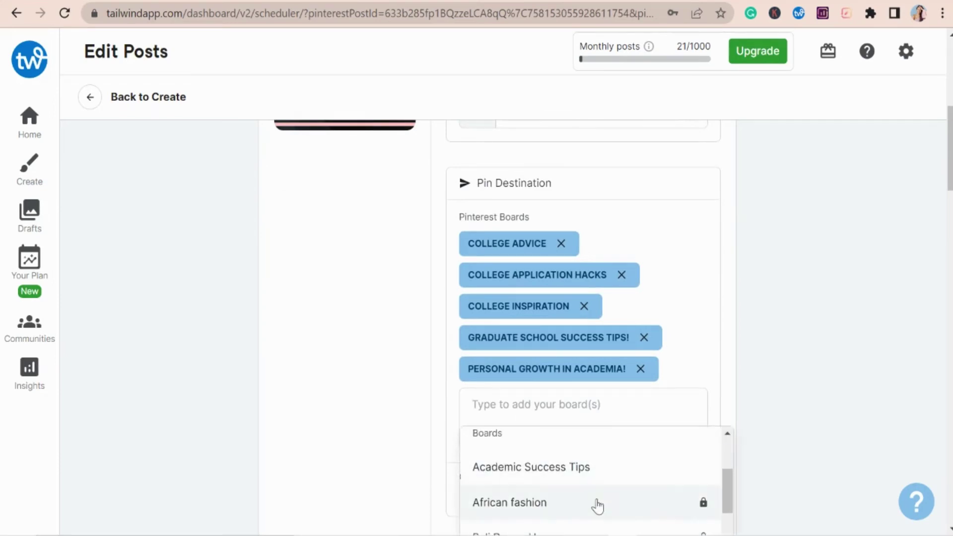
pyautogui.click(570, 484)
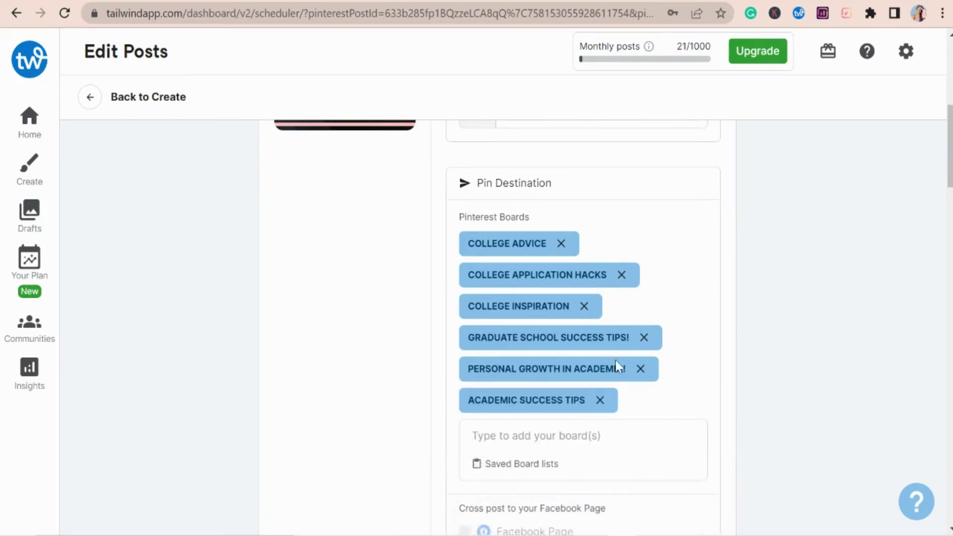
pyautogui.click(544, 433)
pyautogui.scroll(-5, 645, 503)
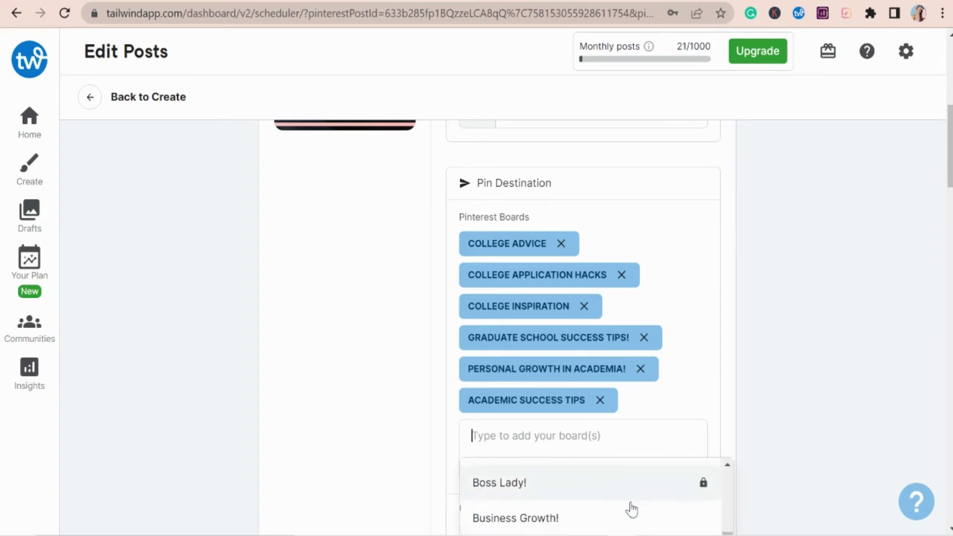
pyautogui.click(578, 486)
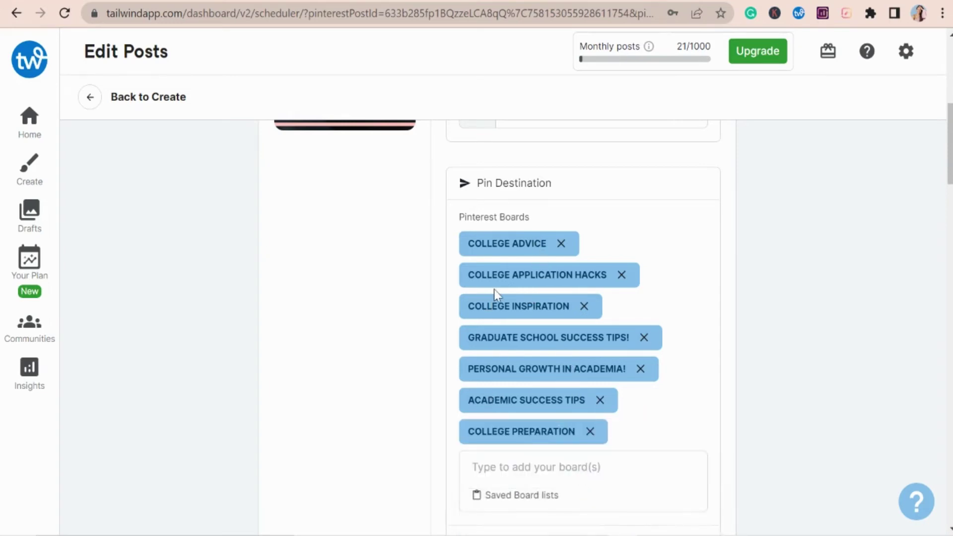
# - Review the first pin's details, board list and schedule, and look over the collapsed pins below it
pyautogui.scroll(5, 392, 302)
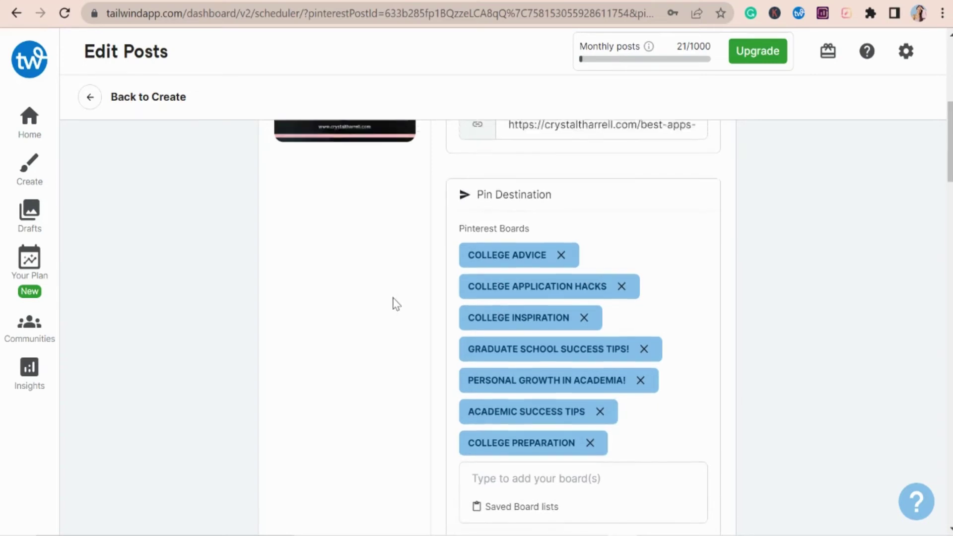
pyautogui.scroll(-5, 433, 346)
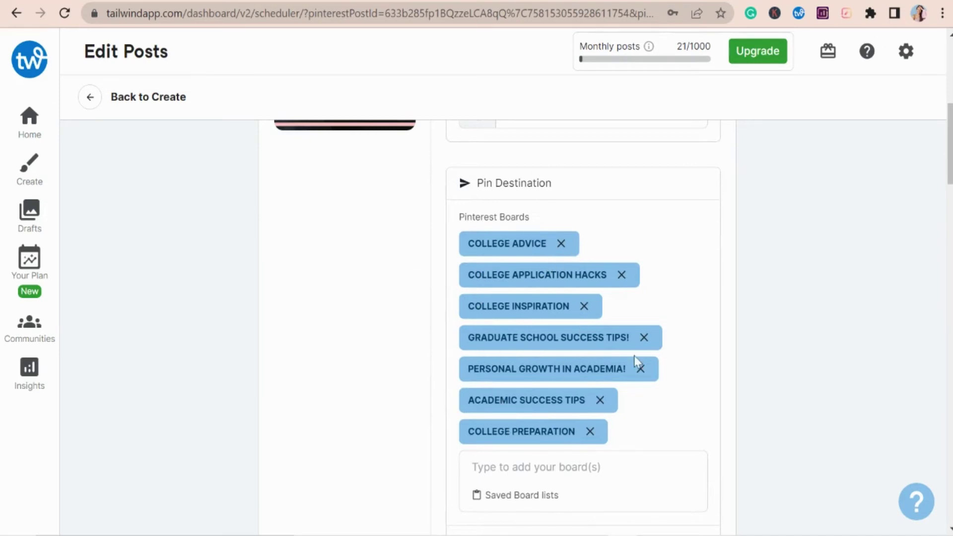
pyautogui.scroll(8, 718, 272)
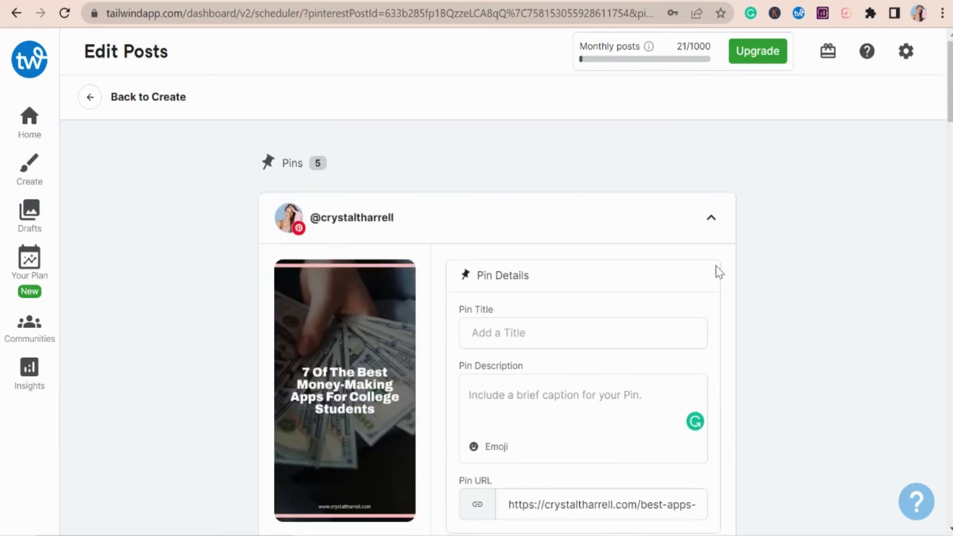
pyautogui.scroll(-13, 716, 273)
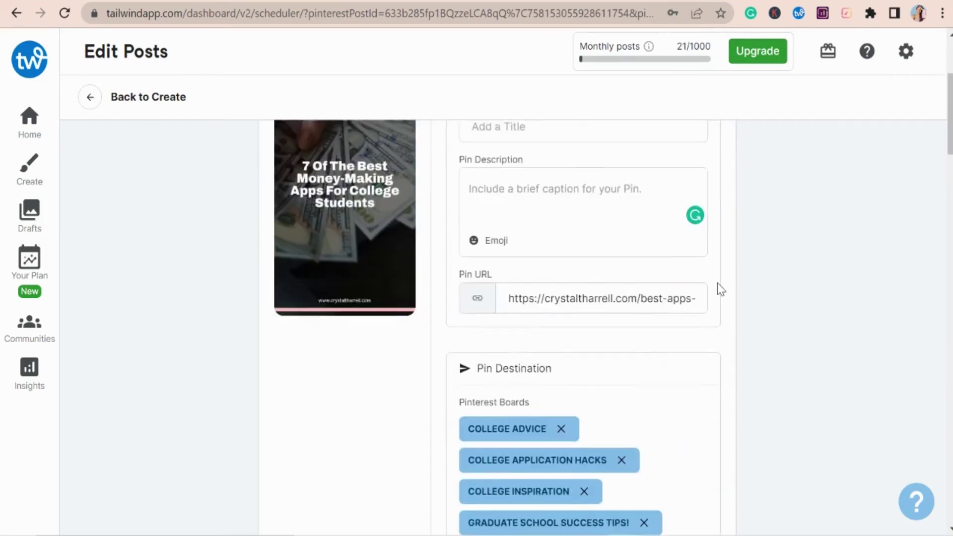
pyautogui.scroll(10, 596, 327)
pyautogui.scroll(-13, 596, 327)
pyautogui.scroll(-15, 935, 186)
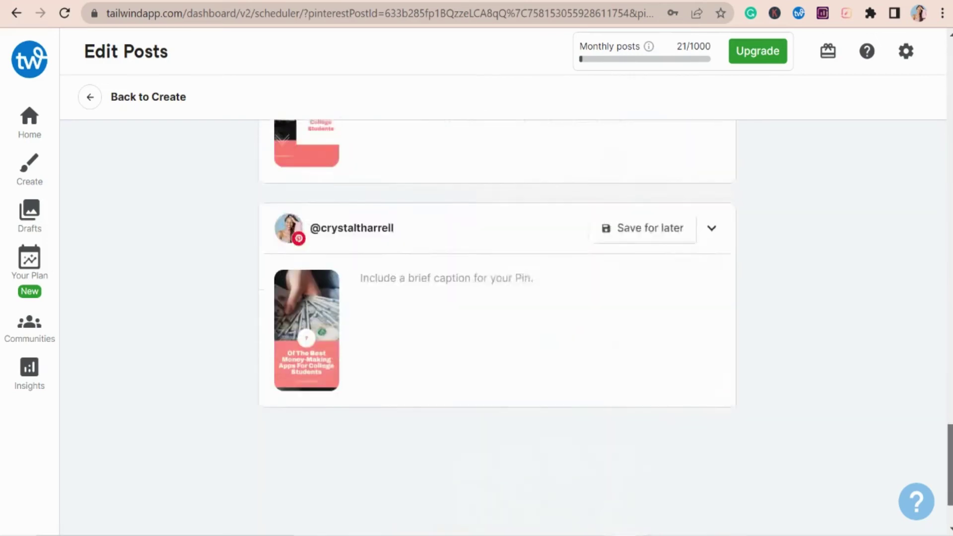
pyautogui.scroll(20, 935, 186)
pyautogui.scroll(10, 936, 186)
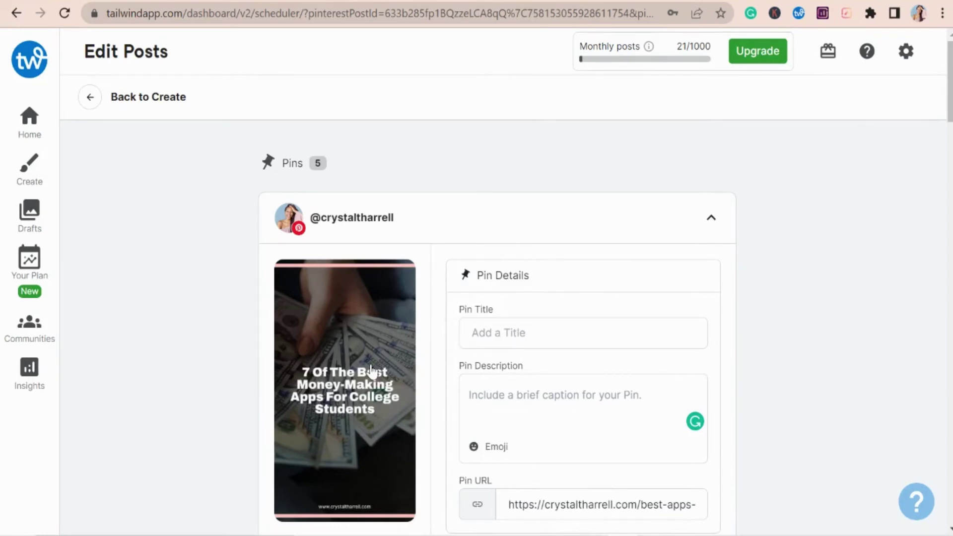
# - Copy the blog post's title "7 OF THE BEST MONEY-MAKING APPS FOR COLLEGE STUDENTS IN 2023" from the website and paste it as the first pin's title in Tailwind
pyautogui.click(519, 2)
pyautogui.moveTo(311, 200); pyautogui.dragTo(588, 188)
pyautogui.moveTo(638, 214); pyautogui.dragTo(645, 229)
pyautogui.rightClick(569, 197)
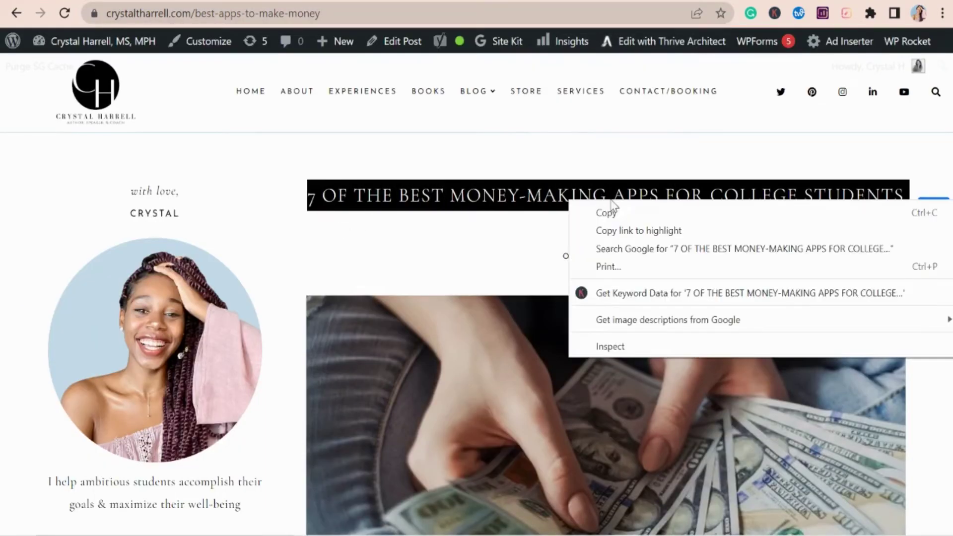
pyautogui.click(620, 212)
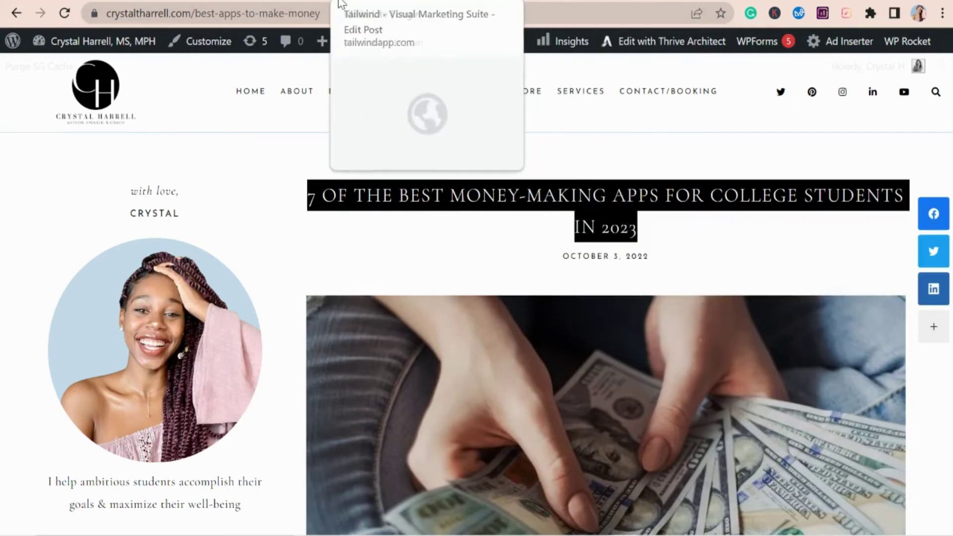
pyautogui.click(385, 2)
pyautogui.rightClick(495, 323)
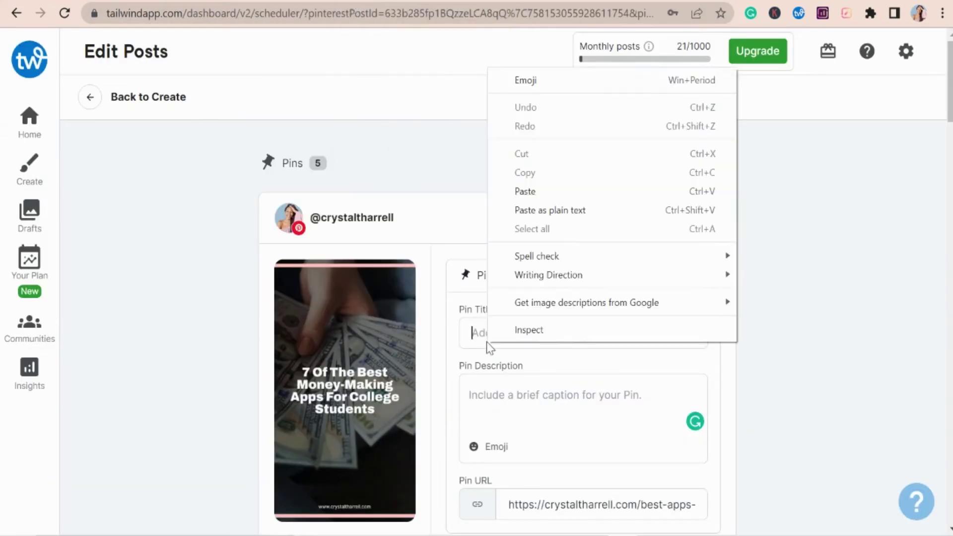
pyautogui.click(555, 209)
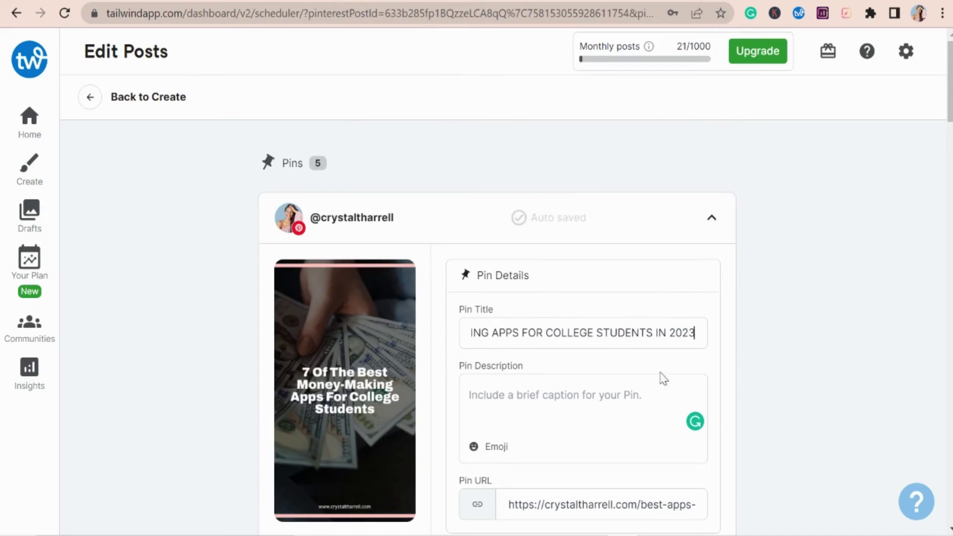
# - Expand the second pin and paste the copied blog post title as its pin title, removing the ending " IN 2023"
pyautogui.scroll(-12, 634, 392)
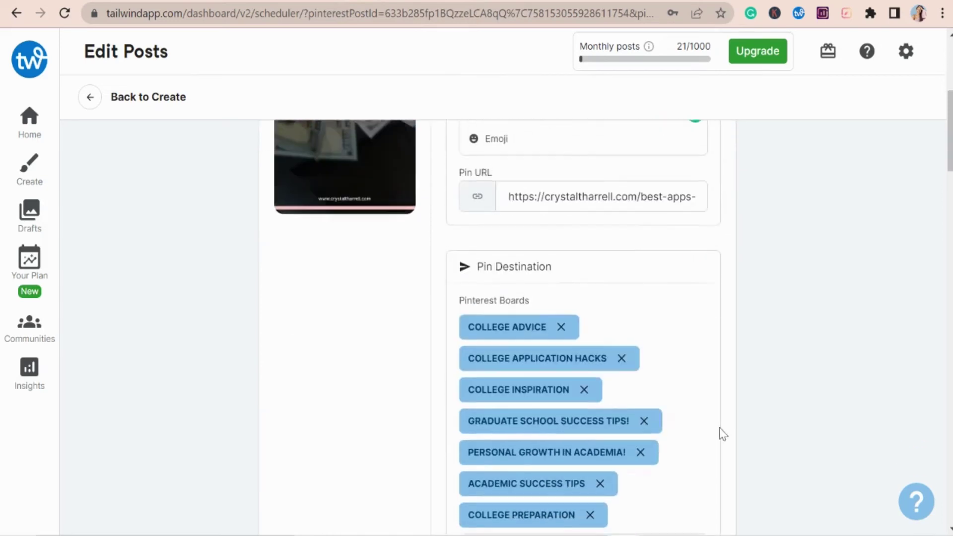
pyautogui.scroll(-15, 772, 417)
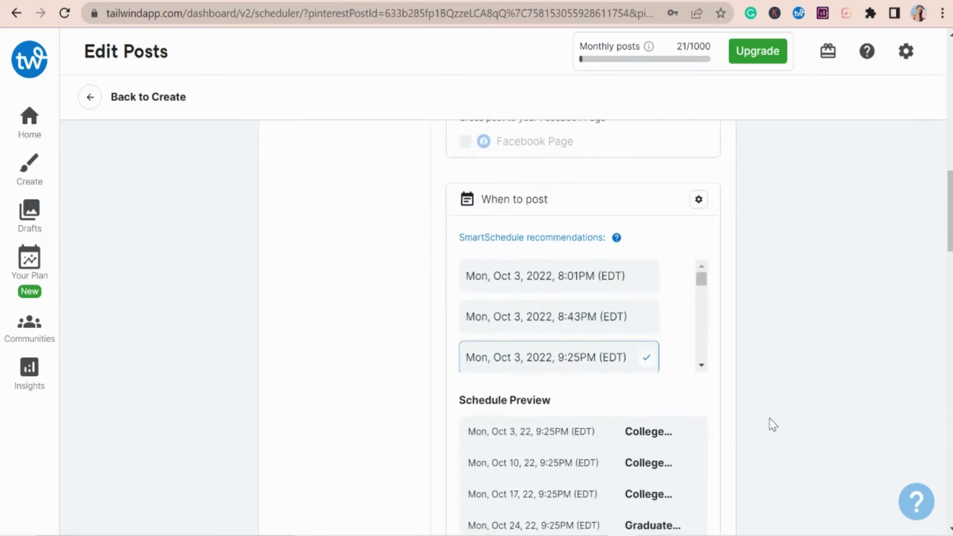
pyautogui.scroll(-6, 772, 424)
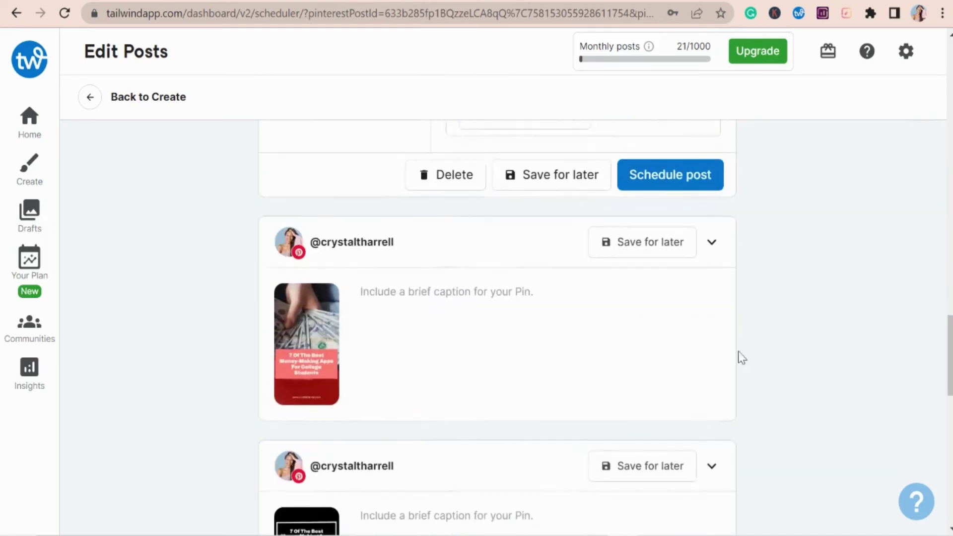
pyautogui.click(711, 243)
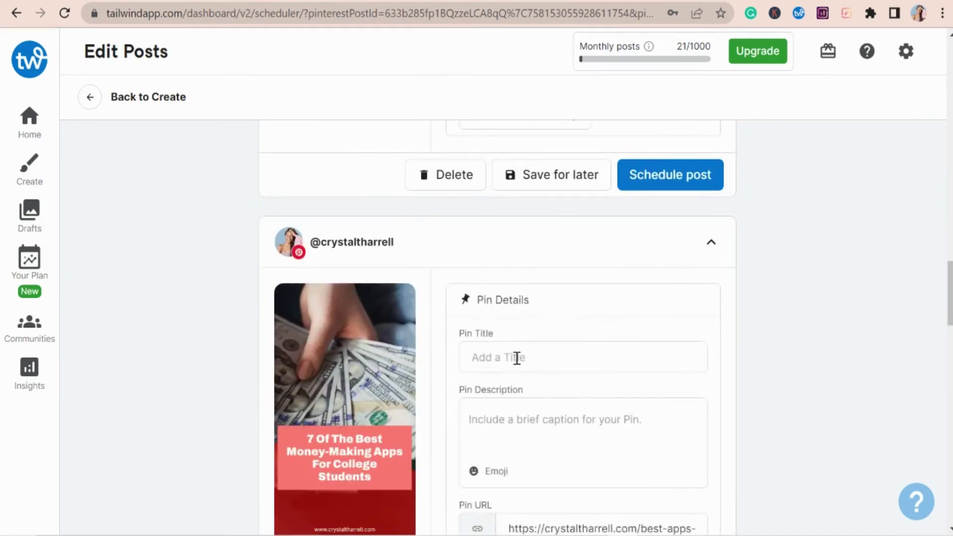
pyautogui.rightClick(499, 356)
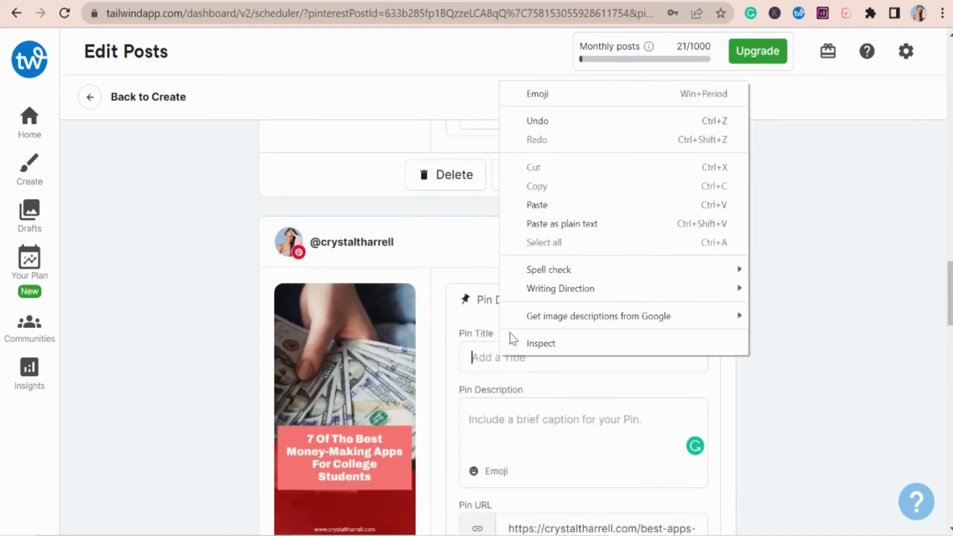
pyautogui.click(574, 205)
pyautogui.press('BackSpace')
pyautogui.press('BackSpace')
pyautogui.press('BackSpace')
pyautogui.press('BackSpace')
pyautogui.press('BackSpace')
pyautogui.press('BackSpace')
pyautogui.press('BackSpace')
pyautogui.press('BackSpace')
# - Look through the destination and posting-time sections of the pins below and return to the first pin
pyautogui.scroll(-8, 752, 420)
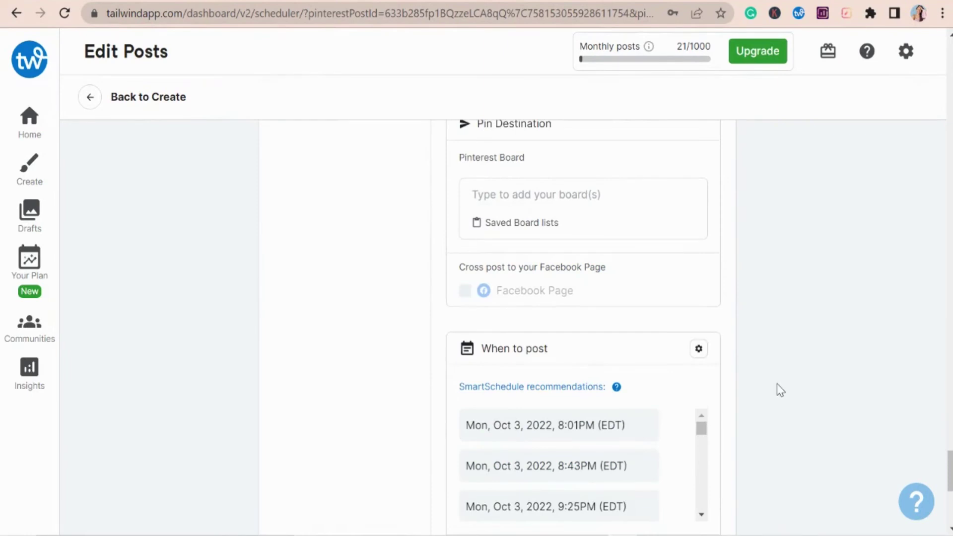
pyautogui.scroll(2, 790, 377)
pyautogui.scroll(-8, 790, 377)
pyautogui.scroll(9, 791, 377)
pyautogui.scroll(-1, 794, 378)
pyautogui.scroll(-6, 794, 379)
pyautogui.scroll(12, 793, 378)
pyautogui.scroll(-15, 794, 378)
pyautogui.scroll(15, 793, 377)
pyautogui.scroll(15, 793, 377)
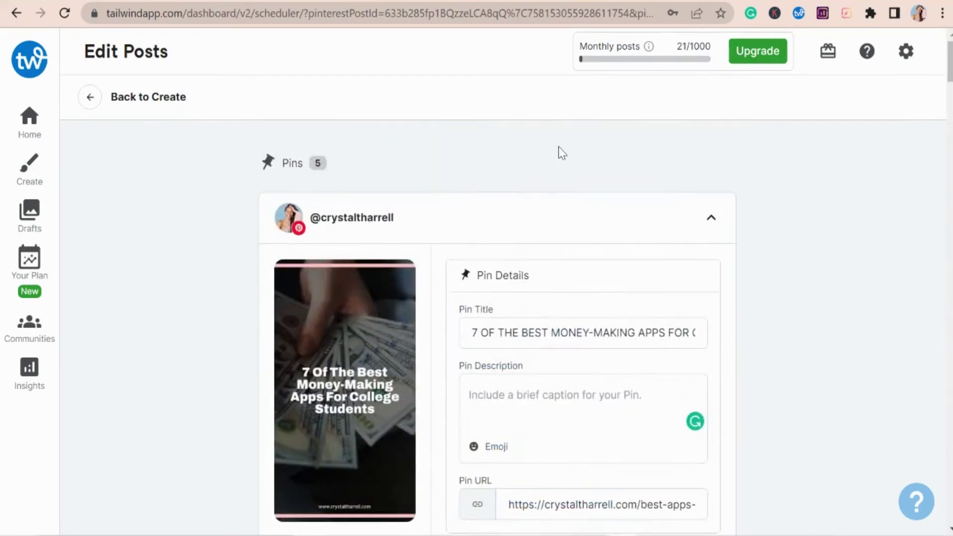
# - Copy the introductory paragraphs from the blog post page and paste them as the first pin's description in Tailwind
pyautogui.click(510, 2)
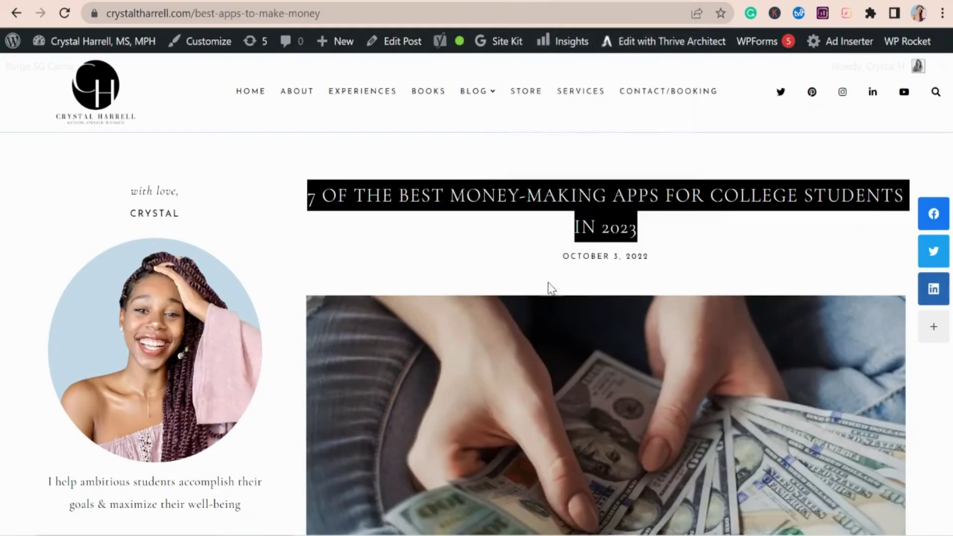
pyautogui.scroll(-5, 598, 357)
pyautogui.scroll(-8, 600, 356)
pyautogui.scroll(3, 593, 355)
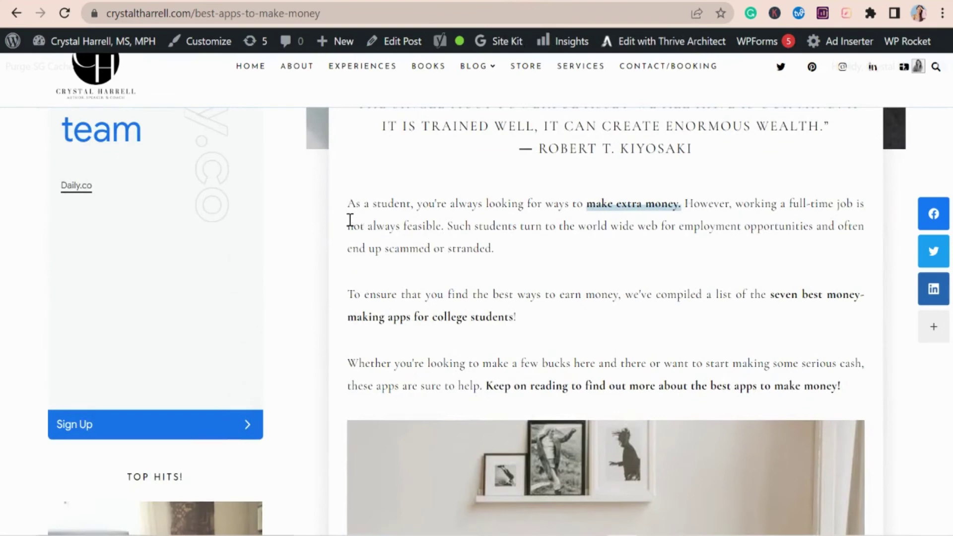
pyautogui.moveTo(349, 202); pyautogui.dragTo(475, 228)
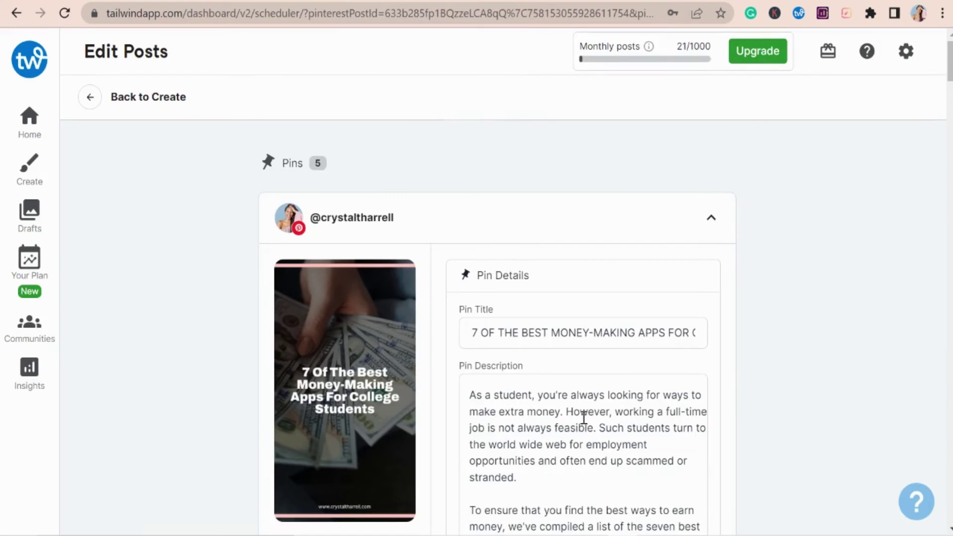
pyautogui.scroll(-3, 756, 403)
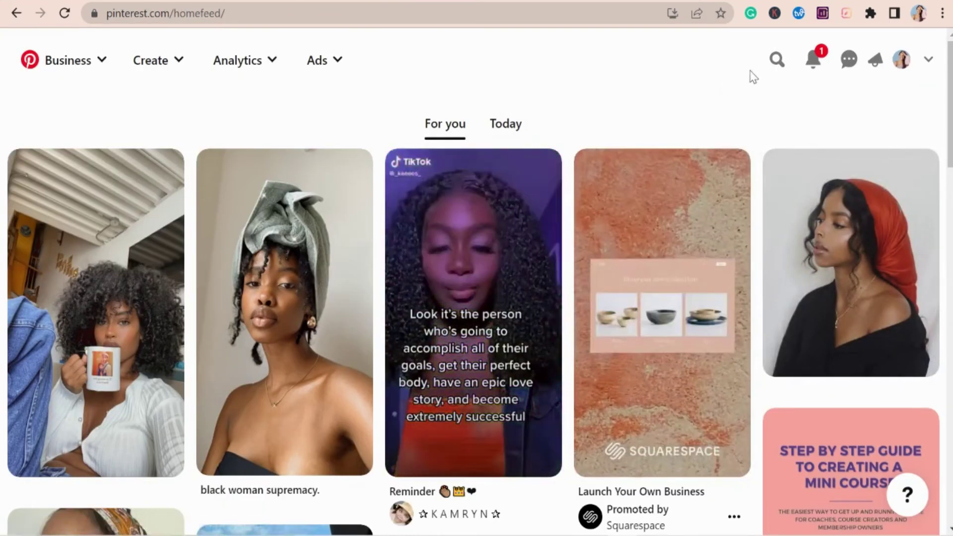
# - Look up keyword suggestions for "money making" in Pinterest's search
pyautogui.click(774, 61)
pyautogui.write('m')
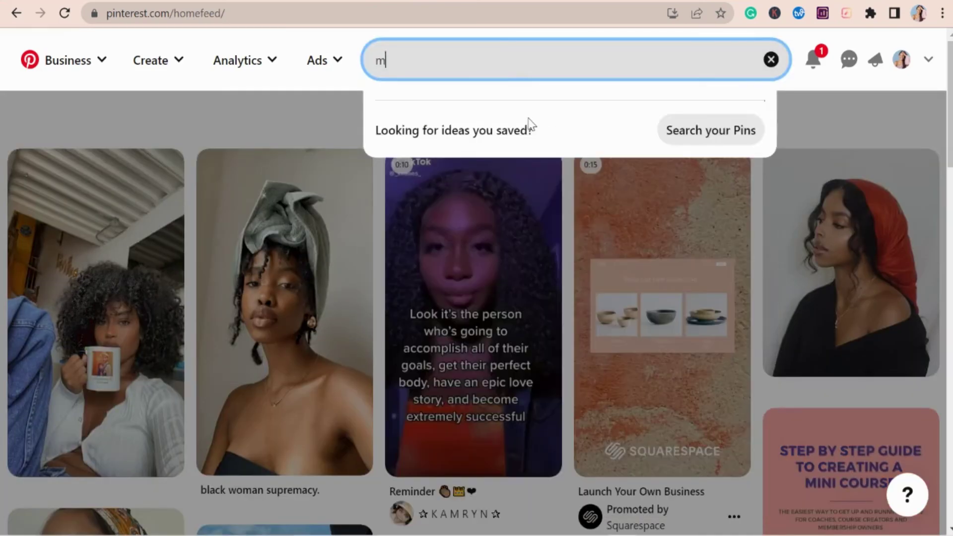
pyautogui.write('oney mak')
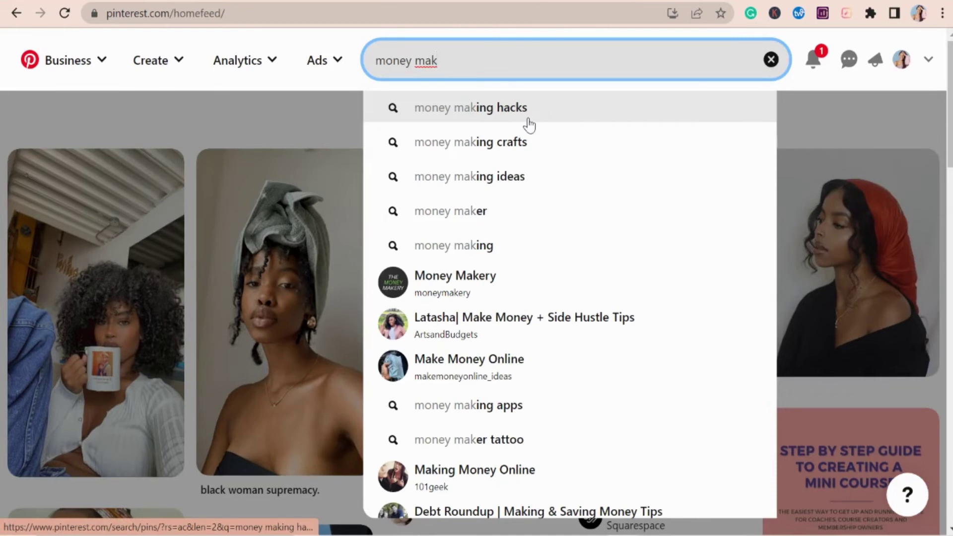
pyautogui.write('ing')
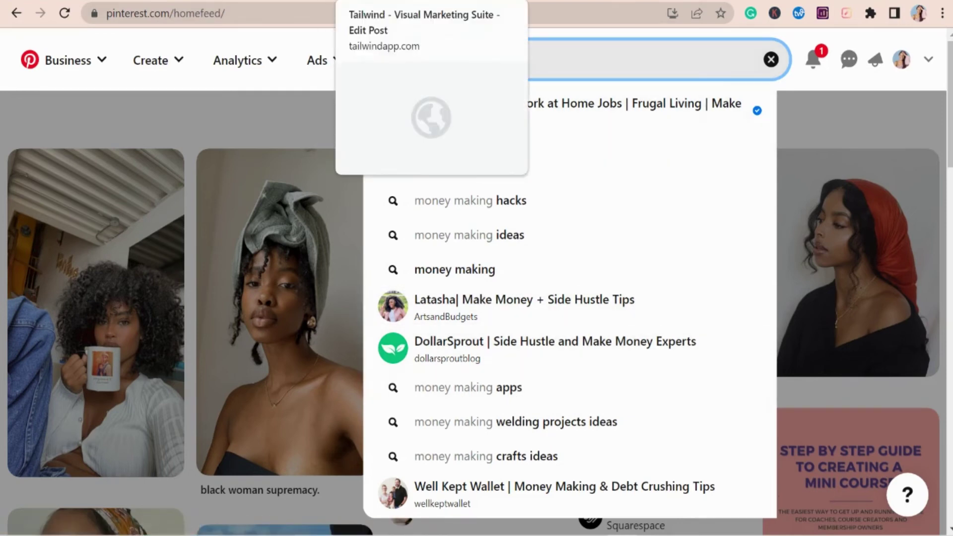
# - Switch to Tailwind and append "| college life hacks | tips for college students | college hacks" to the first pin's description
pyautogui.click(367, 1)
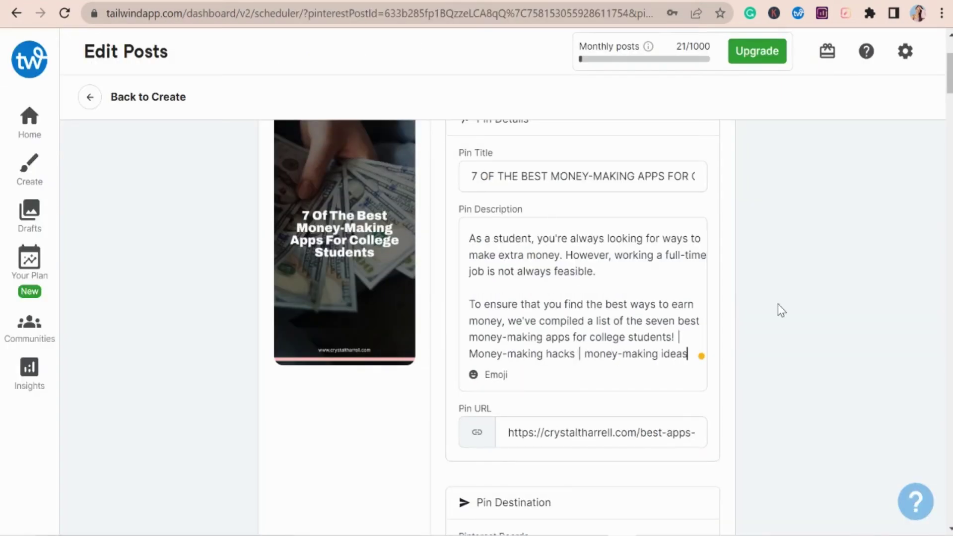
pyautogui.write('| college life hacks | tips for college students | college hacks')
# - Copy the first pin's whole description and paste it into the second pin's description
pyautogui.scroll(2, 610, 333)
pyautogui.moveTo(548, 472); pyautogui.dragTo(466, 316)
pyautogui.rightClick(482, 333)
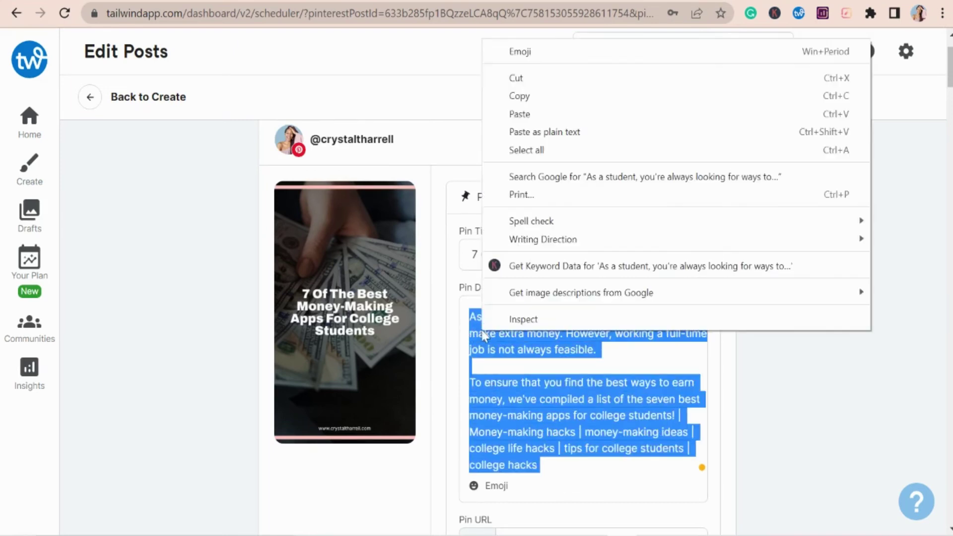
pyautogui.click(543, 103)
pyautogui.scroll(-10, 610, 174)
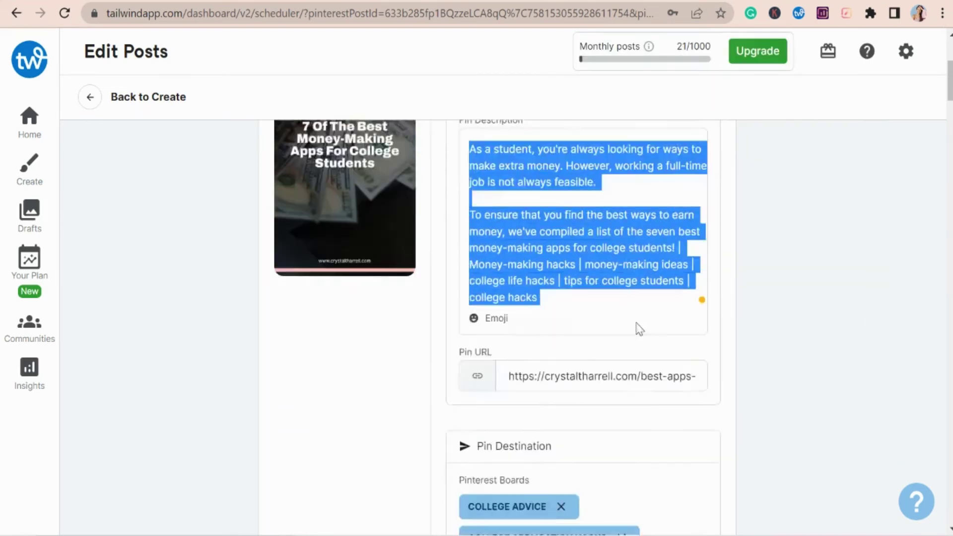
pyautogui.scroll(-20, 757, 413)
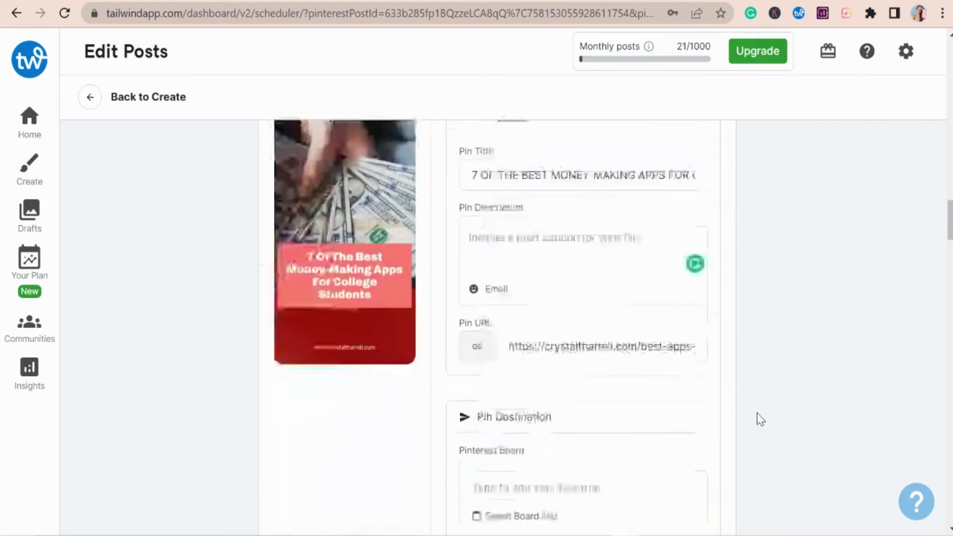
pyautogui.rightClick(495, 216)
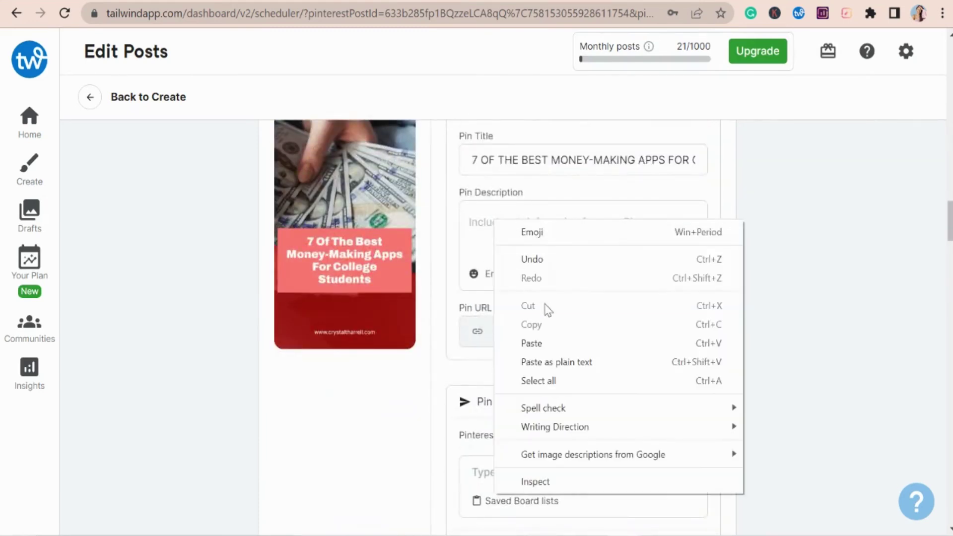
pyautogui.click(550, 344)
pyautogui.scroll(-15, 730, 350)
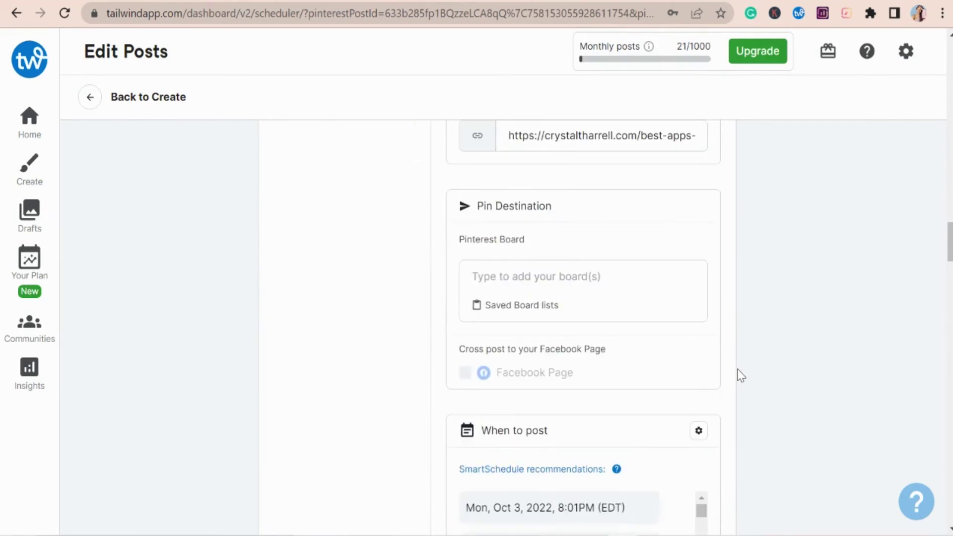
# - Paste the copied description into the third pin, titled "7 BEST Money-Making Apps For Students!"
pyautogui.scroll(-1, 743, 380)
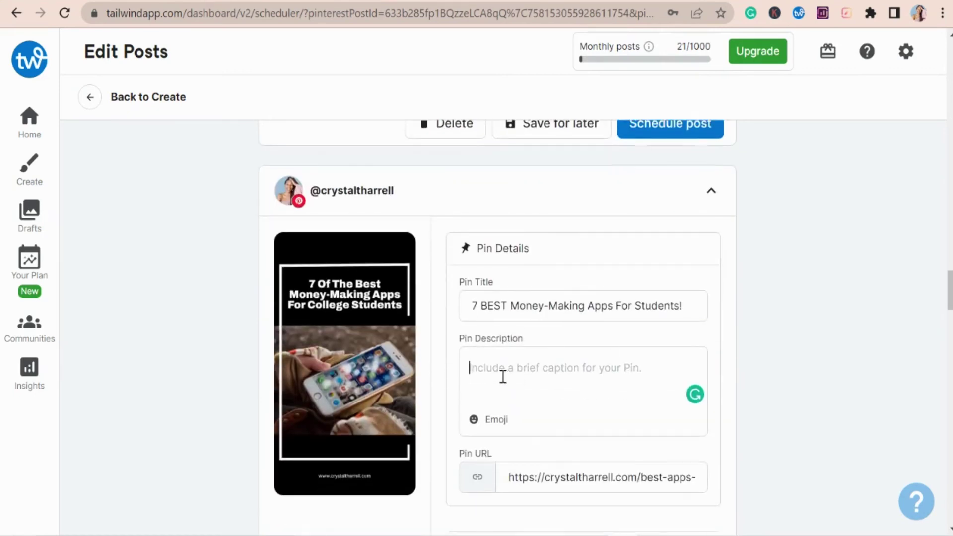
pyautogui.rightClick(503, 376)
pyautogui.click(536, 223)
pyautogui.scroll(-4, 748, 392)
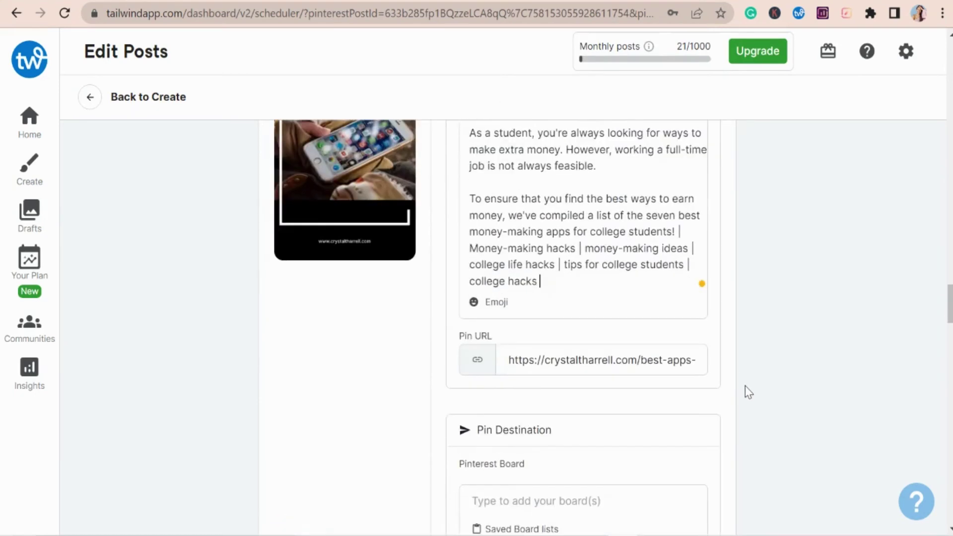
# - Review the first pin's title, description, URL and assigned Pinterest boards against the other pins
pyautogui.scroll(-10, 749, 392)
pyautogui.scroll(10, 757, 408)
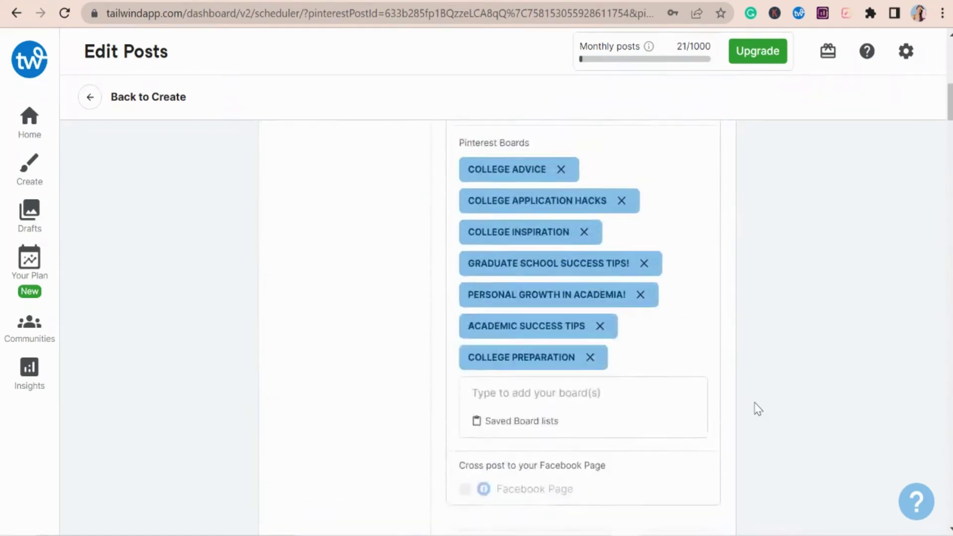
pyautogui.scroll(8, 757, 408)
pyautogui.scroll(-2, 757, 410)
pyautogui.scroll(-1, 757, 409)
pyautogui.scroll(-2, 757, 410)
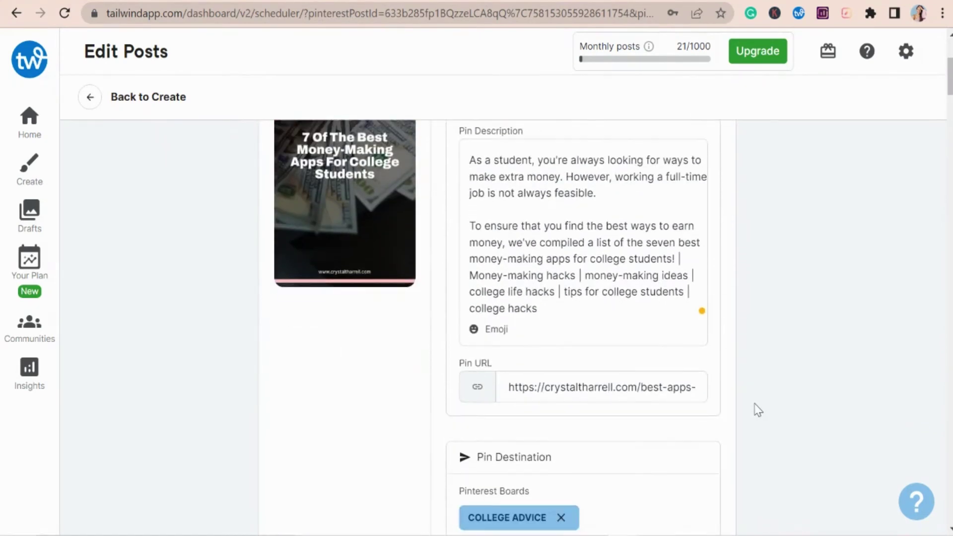
pyautogui.scroll(4, 757, 410)
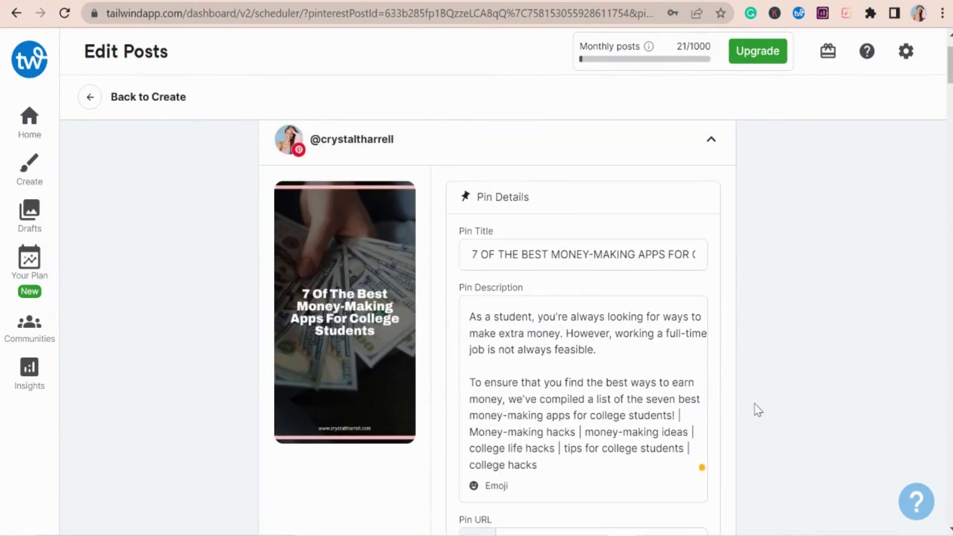
# - Assign several relevant Pinterest boards to the second pin, starting with the "Best of" board
pyautogui.scroll(-2, 757, 409)
pyautogui.scroll(-8, 632, 394)
pyautogui.scroll(4, 632, 393)
pyautogui.click(636, 393)
pyautogui.scroll(-5, 570, 424)
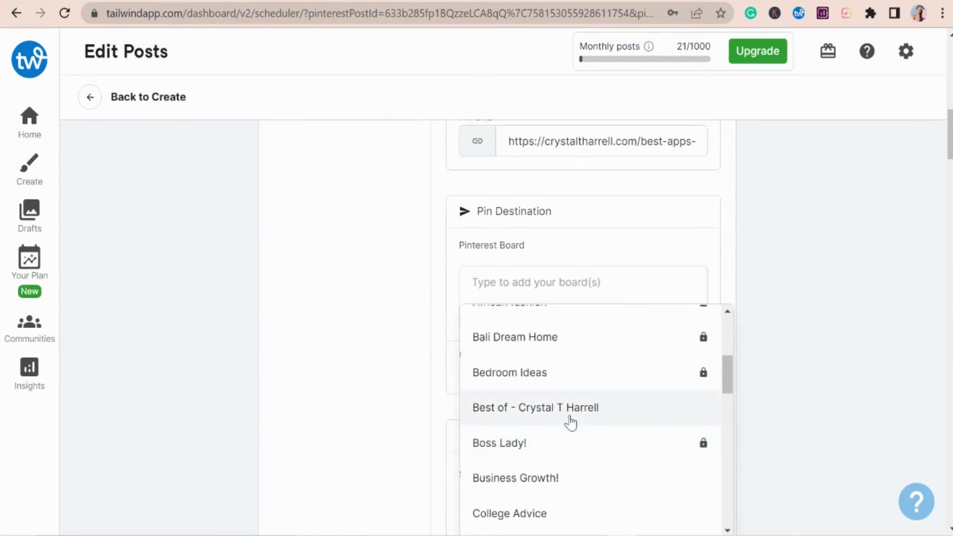
pyautogui.click(571, 423)
pyautogui.click(570, 307)
pyautogui.click(582, 463)
pyautogui.click(541, 498)
pyautogui.scroll(-2, 571, 504)
pyautogui.click(623, 514)
# - Set the second pin's posting time to Tue, Oct 4, 2022, 5:01PM (EDT) and schedule the post
pyautogui.scroll(-3, 564, 501)
pyautogui.scroll(-8, 564, 502)
pyautogui.scroll(-5, 586, 318)
pyautogui.click(546, 268)
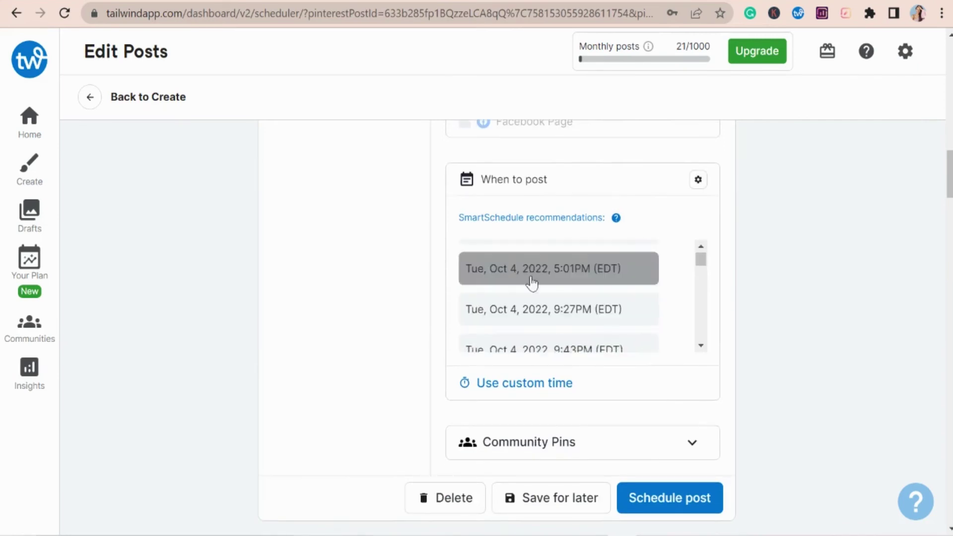
pyautogui.scroll(-10, 671, 352)
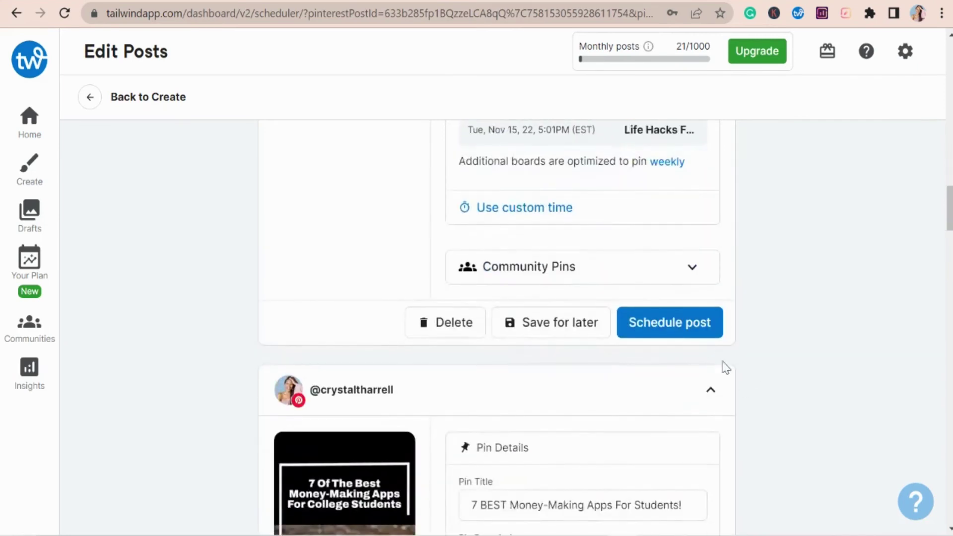
pyautogui.click(687, 328)
# - Schedule the last pin on the Edit Posts page
pyautogui.scroll(-5, 745, 332)
pyautogui.scroll(-10, 822, 337)
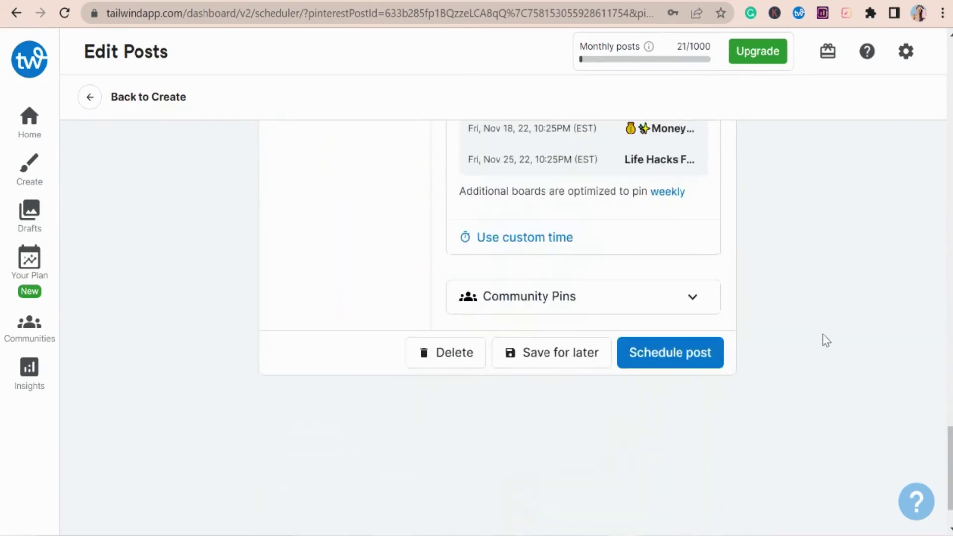
pyautogui.click(680, 354)
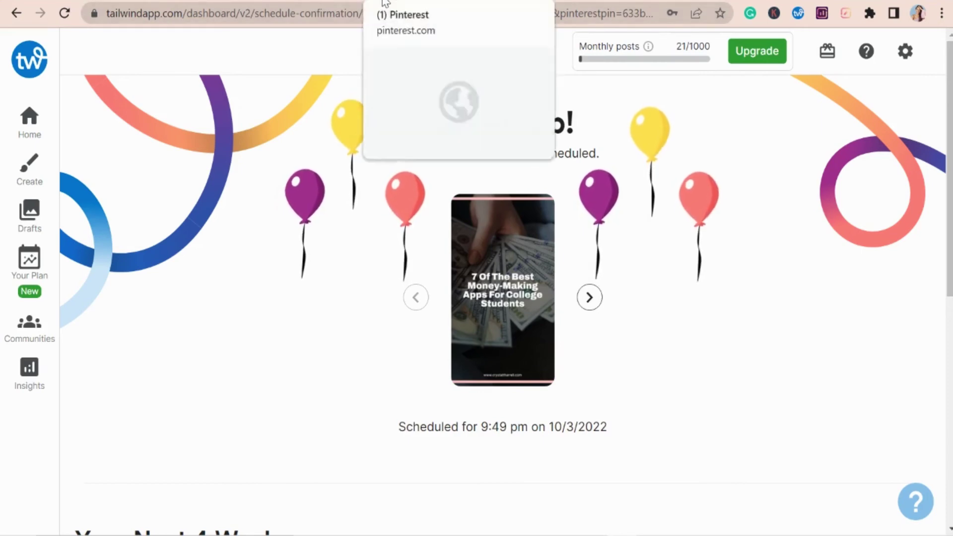
# - Switch to Pinterest and open the account's own profile to its created pins
pyautogui.click(387, 4)
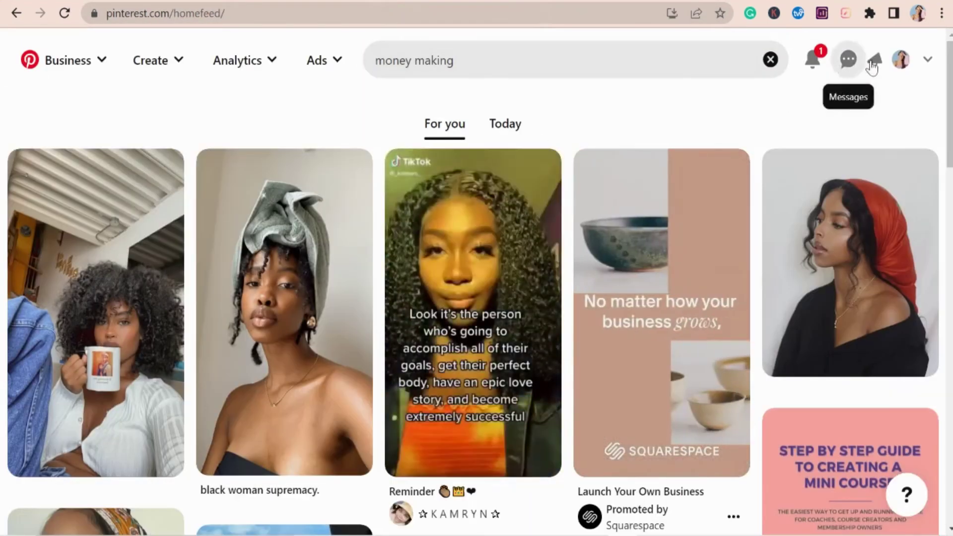
pyautogui.click(900, 59)
pyautogui.scroll(-6, 931, 325)
pyautogui.scroll(-1, 931, 325)
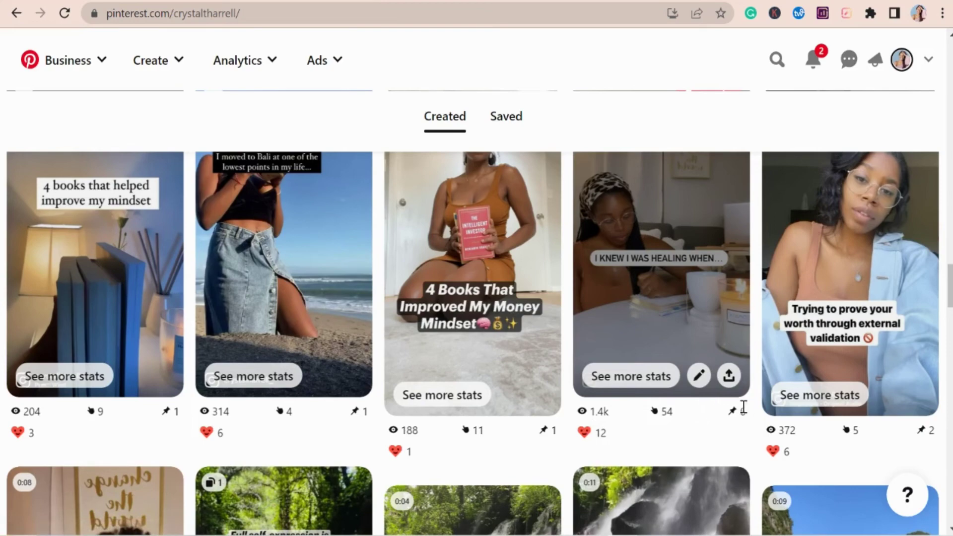
# - Examine the views, clicks, saves and reactions of the short video pins, such as "4 Books That Build Financial Literacy"
pyautogui.scroll(1, 516, 365)
pyautogui.scroll(-1, 457, 330)
pyautogui.scroll(1, 466, 330)
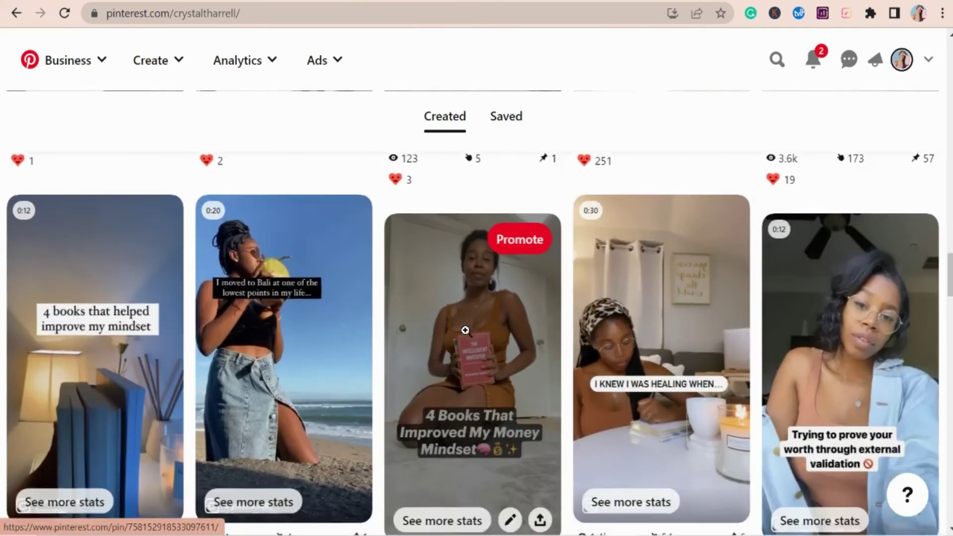
pyautogui.scroll(-1, 500, 329)
pyautogui.scroll(-1, 500, 328)
pyautogui.scroll(7, 546, 332)
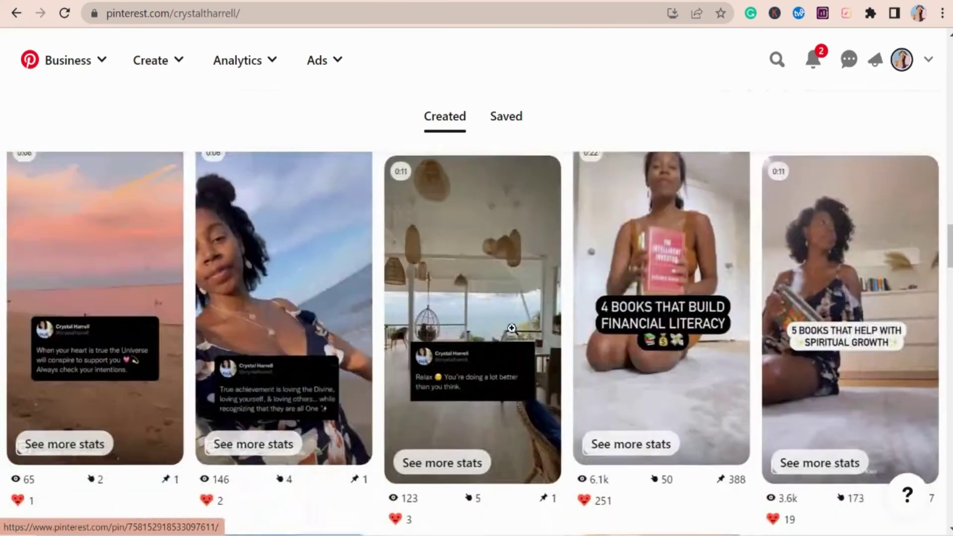
pyautogui.scroll(-2, 586, 337)
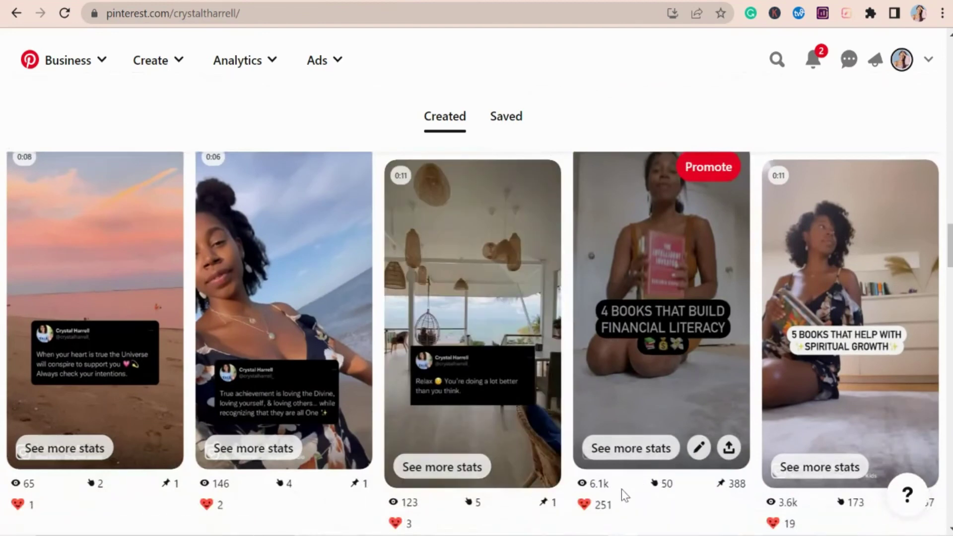
pyautogui.scroll(-2, 714, 467)
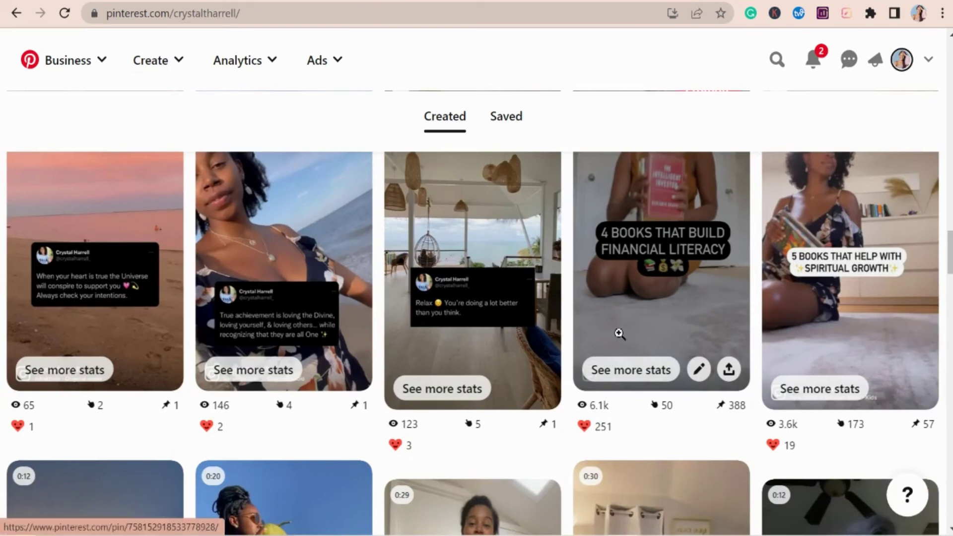
pyautogui.scroll(-3, 657, 320)
pyautogui.scroll(5, 659, 295)
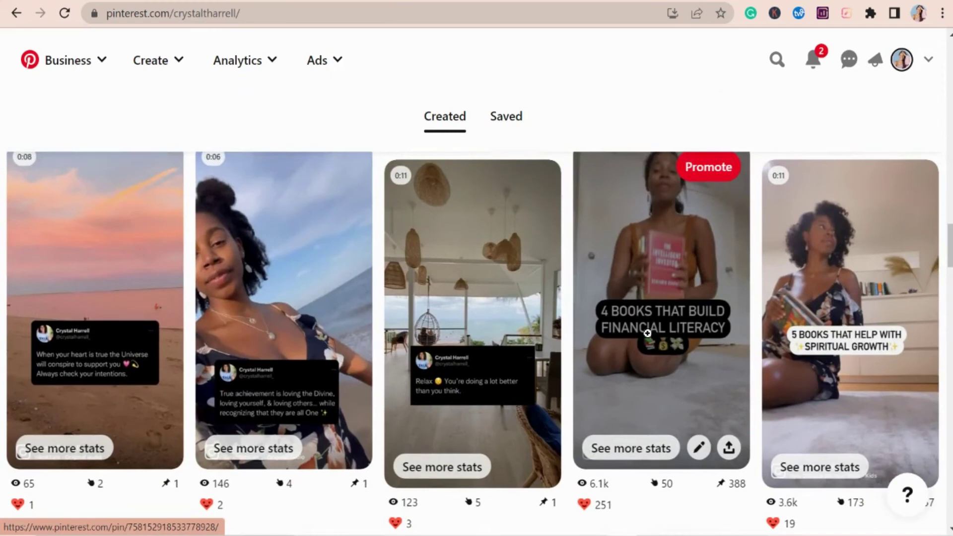
pyautogui.scroll(-2, 647, 333)
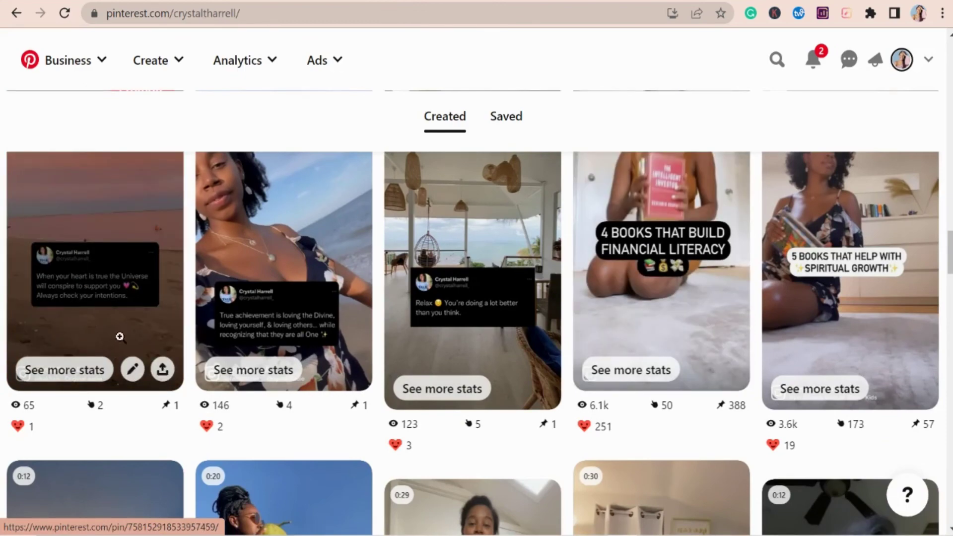
# - Examine the impressions, saves and outbound clicks of the older static blog-post pins further down the profile
pyautogui.scroll(-20, 415, 340)
pyautogui.scroll(-15, 462, 341)
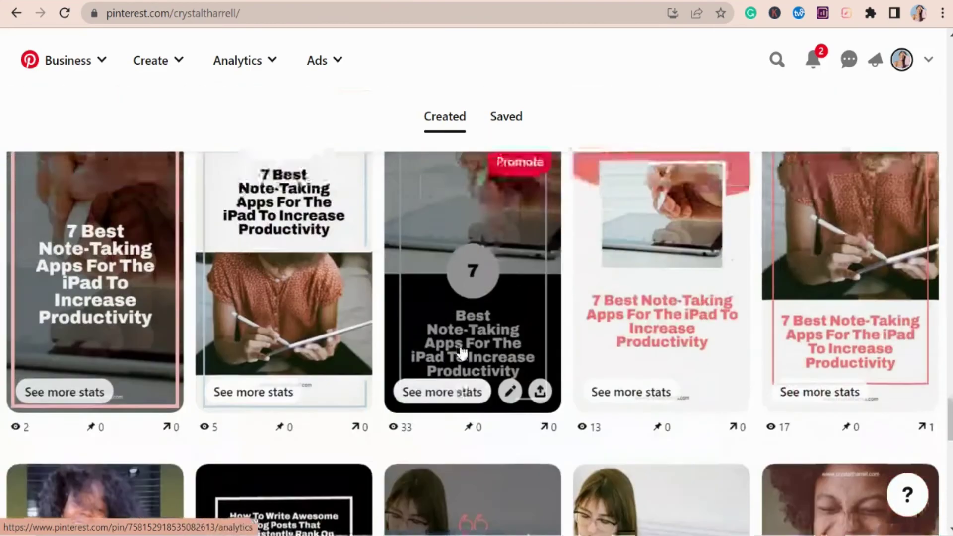
pyautogui.scroll(3, 461, 347)
pyautogui.scroll(-3, 430, 395)
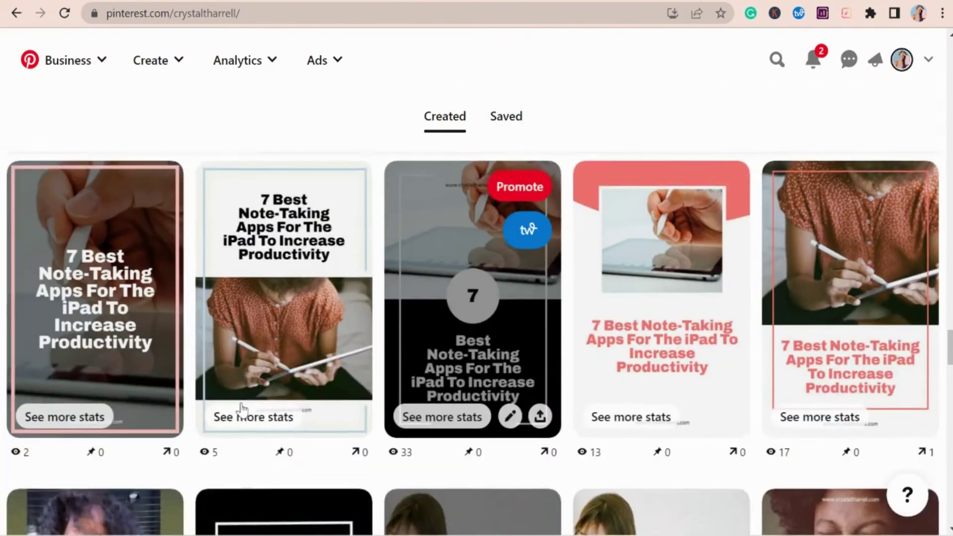
pyautogui.scroll(-2, 243, 409)
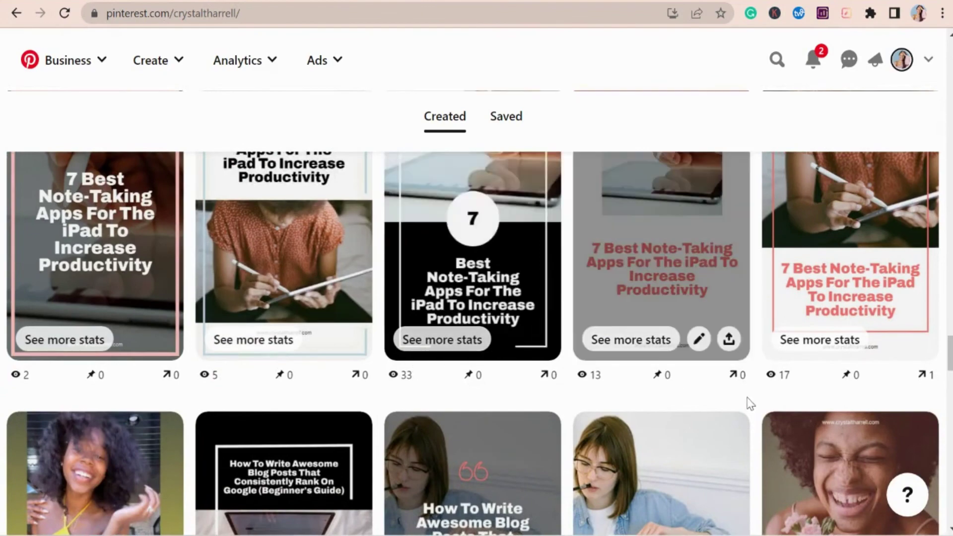
pyautogui.scroll(-6, 427, 398)
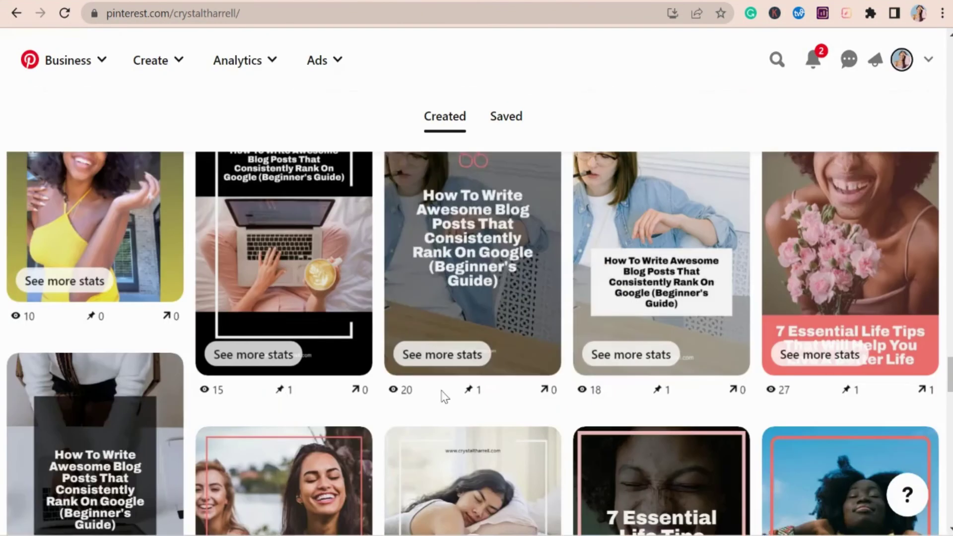
pyautogui.scroll(-7, 443, 389)
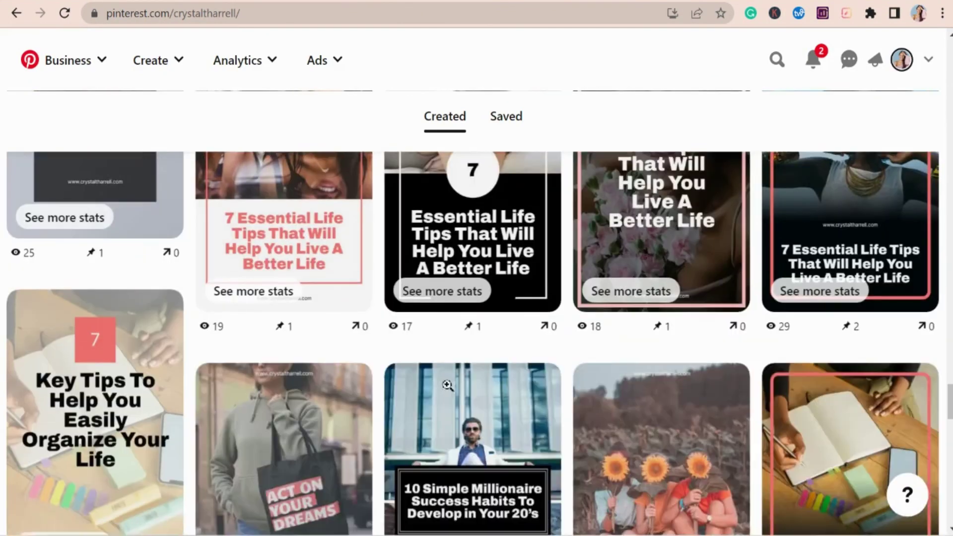
pyautogui.scroll(-2, 447, 387)
pyautogui.scroll(-5, 446, 384)
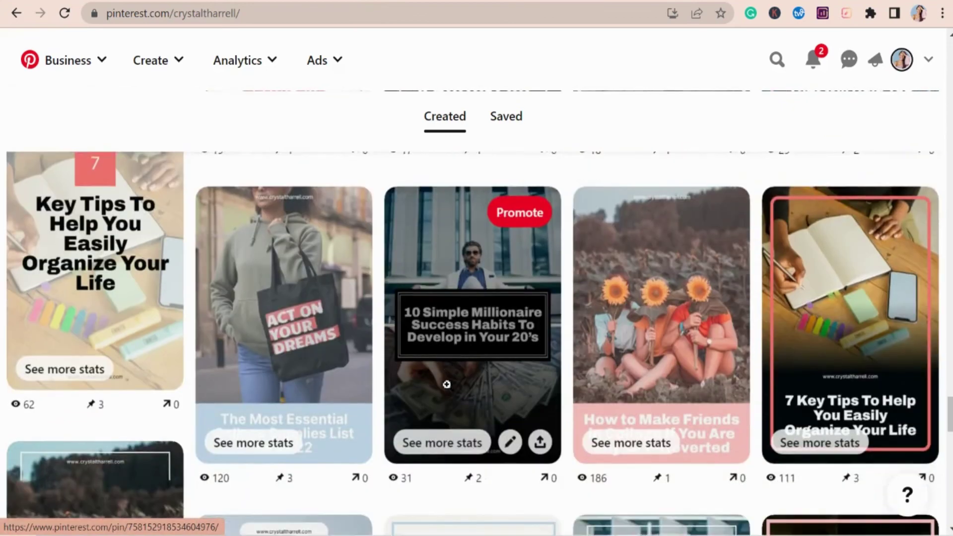
pyautogui.scroll(-5, 448, 385)
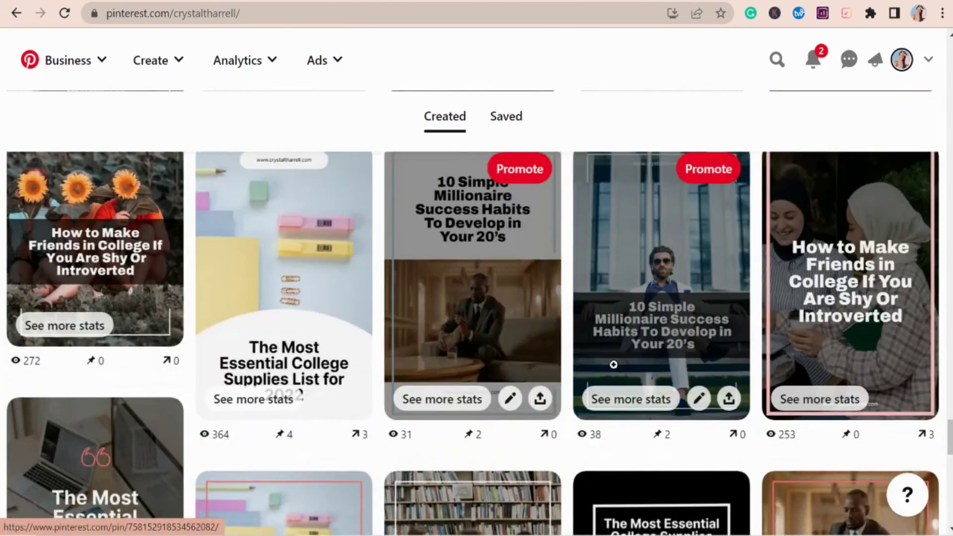
pyautogui.scroll(-4, 689, 366)
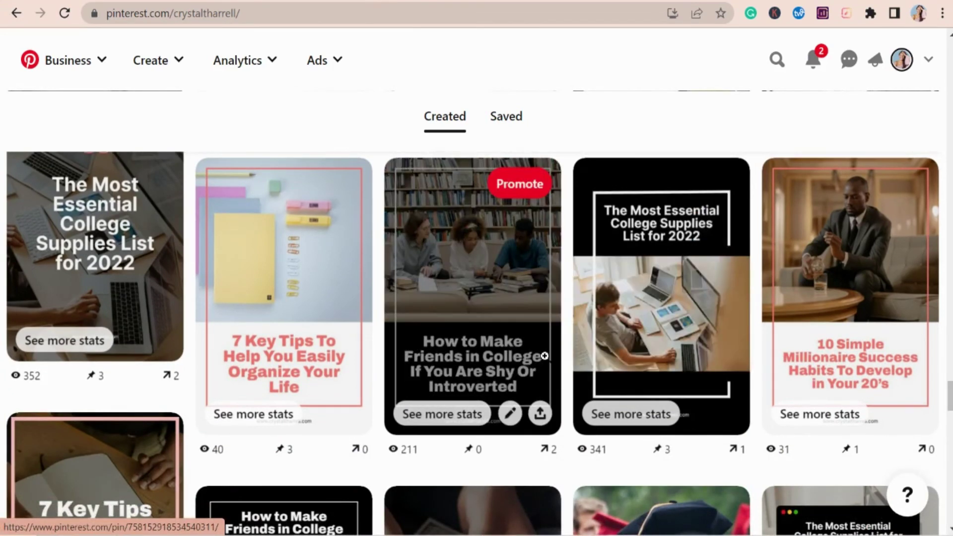
pyautogui.moveTo(577, 376)
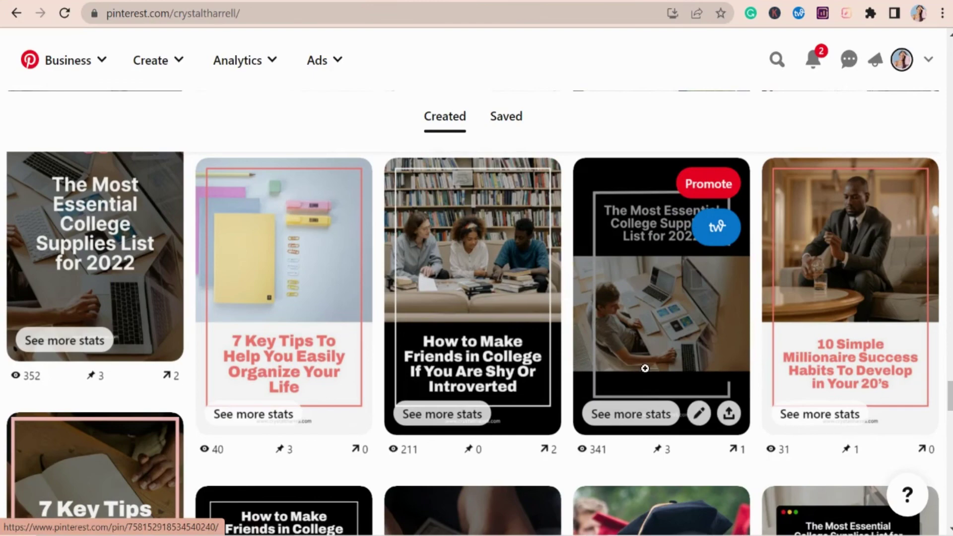
pyautogui.scroll(-6, 654, 368)
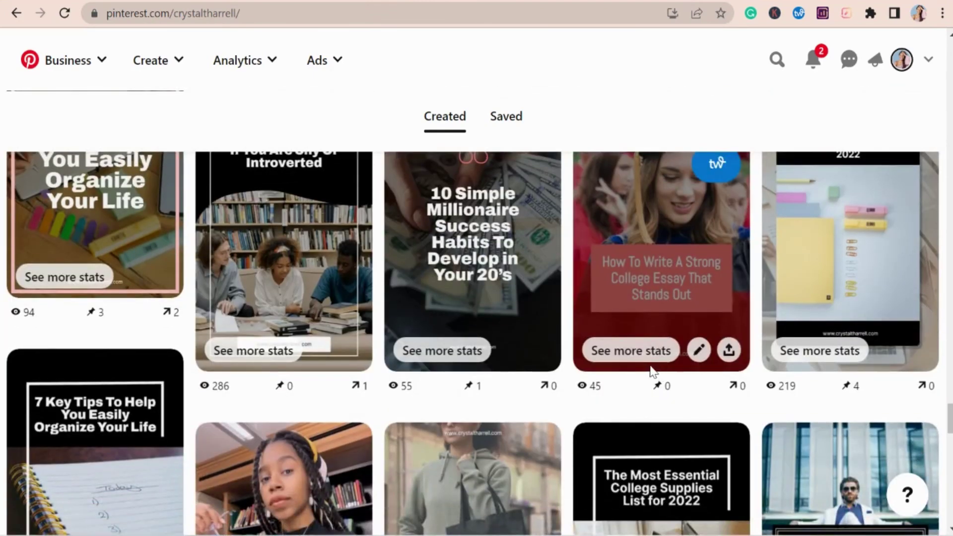
pyautogui.scroll(-5, 645, 372)
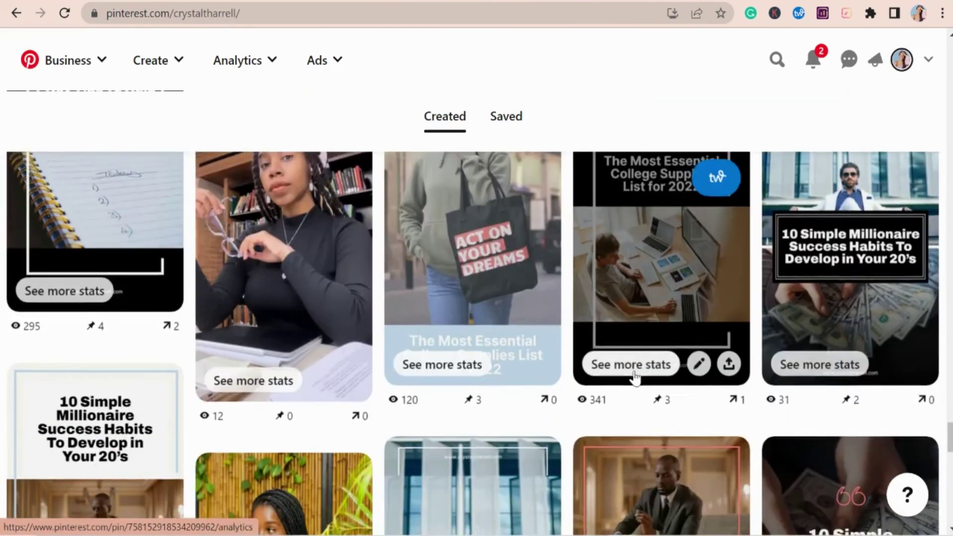
pyautogui.scroll(-5, 635, 377)
pyautogui.scroll(-5, 942, 436)
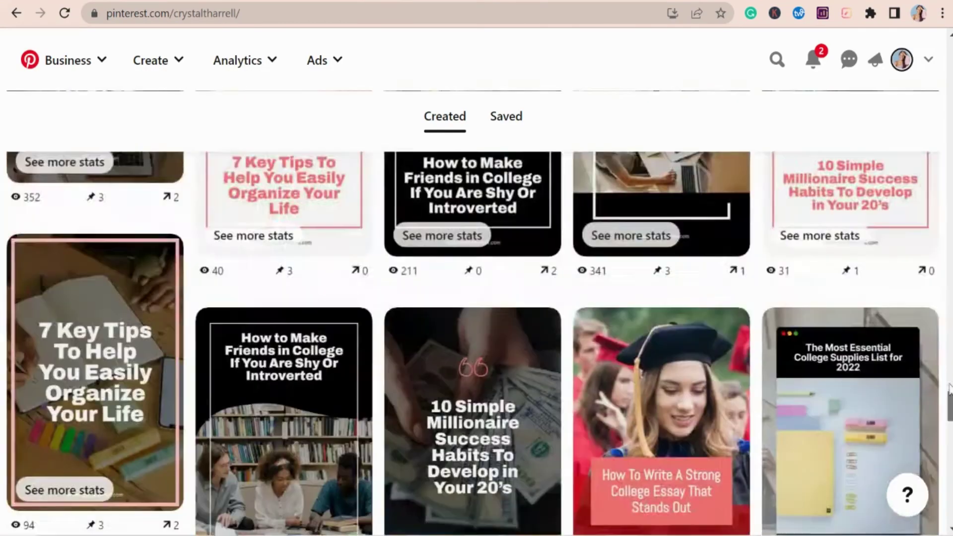